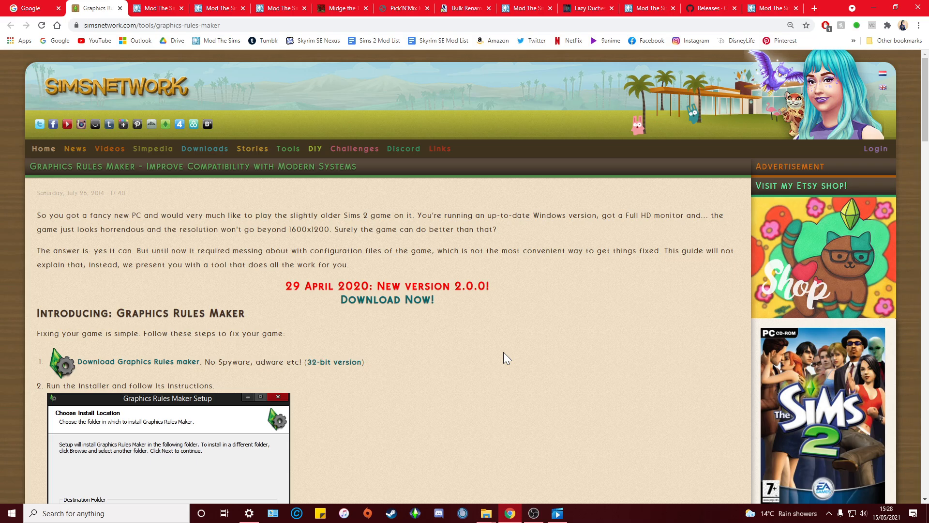
# Step: Read through the Graphics Rules Maker installation and setup instructions on the SimsNetwork page
pyautogui.scroll(-8, 533, 292)
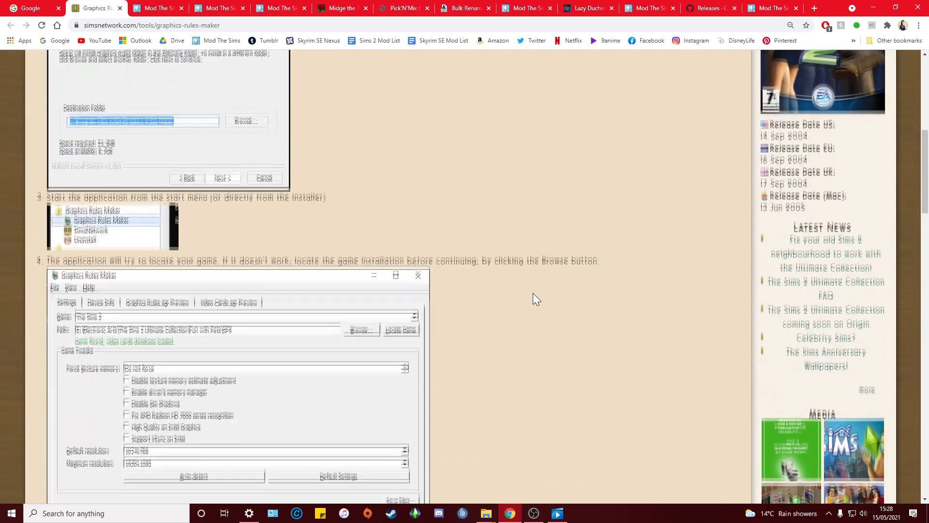
pyautogui.scroll(-1, 533, 294)
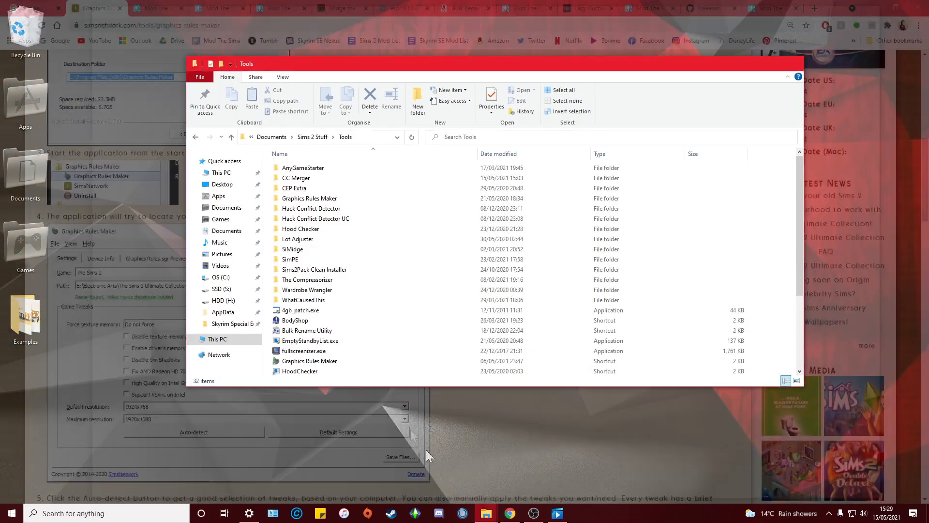
pyautogui.click(426, 449)
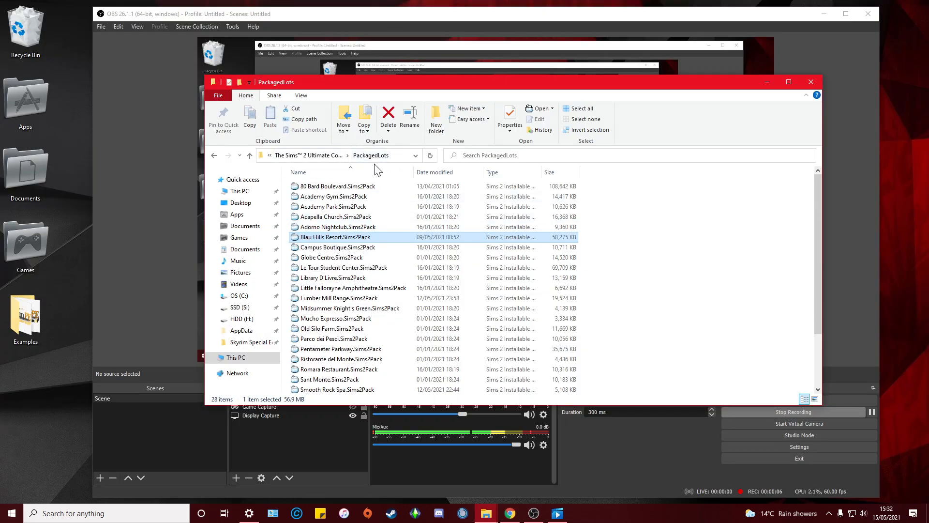
# Step: Open Blau Hills Resort.Sims2Pack from the PackagedLots folder with Sims2Pack Clean Installer
pyautogui.scroll(-1, 380, 389)
pyautogui.scroll(1, 379, 388)
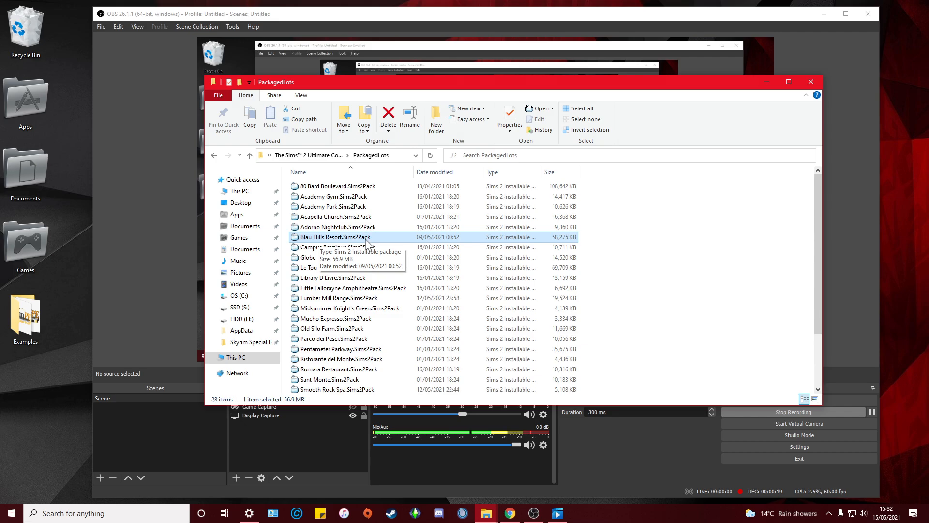
pyautogui.rightClick(351, 238)
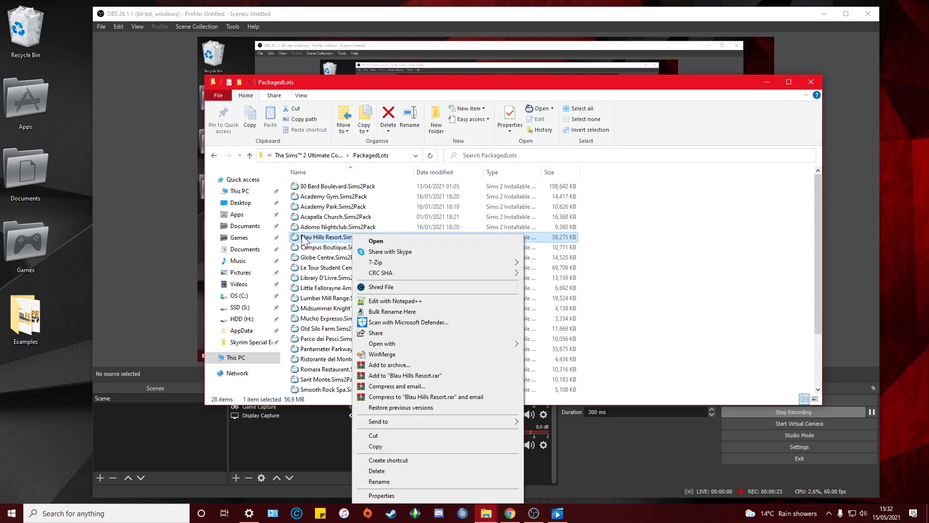
pyautogui.click(387, 345)
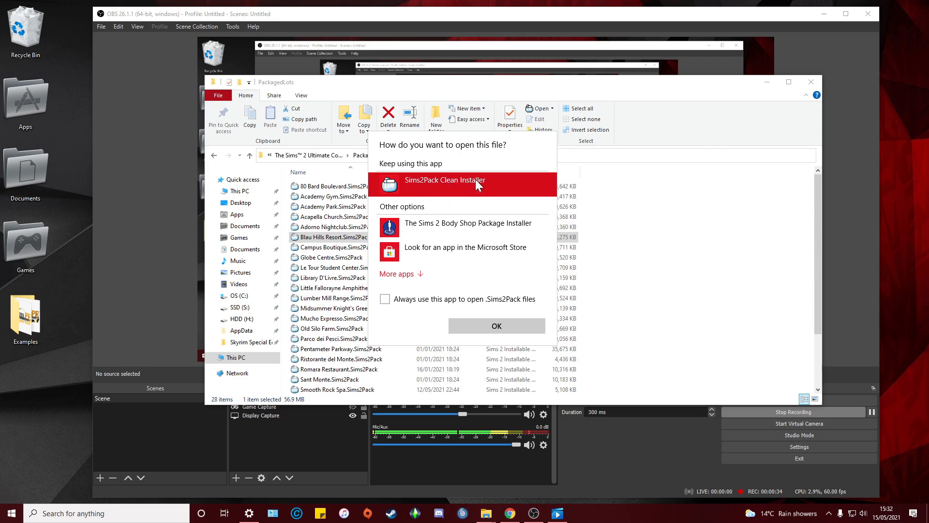
pyautogui.click(403, 273)
pyautogui.scroll(-10, 448, 297)
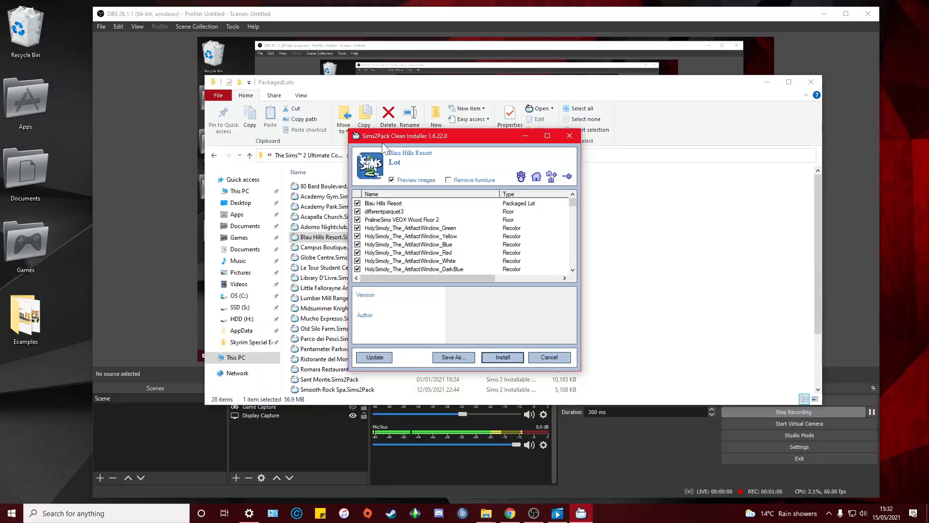
# Step: Preview the Blau Hills Resort lot, its two custom floors, the Eclectic Rug Trio recolors and the Modern Iron Radiator in the package
pyautogui.click(401, 204)
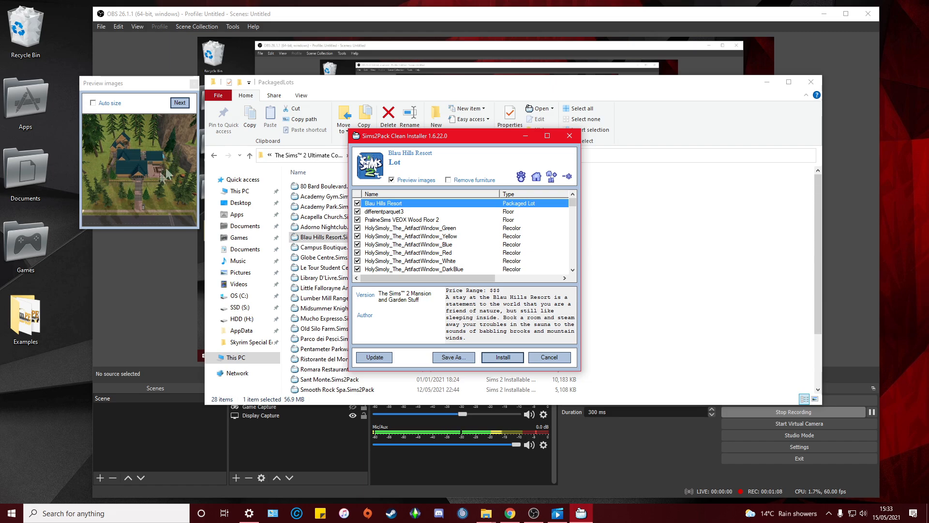
pyautogui.click(385, 211)
pyautogui.click(390, 219)
pyautogui.scroll(-3, 400, 267)
pyautogui.scroll(-6, 398, 267)
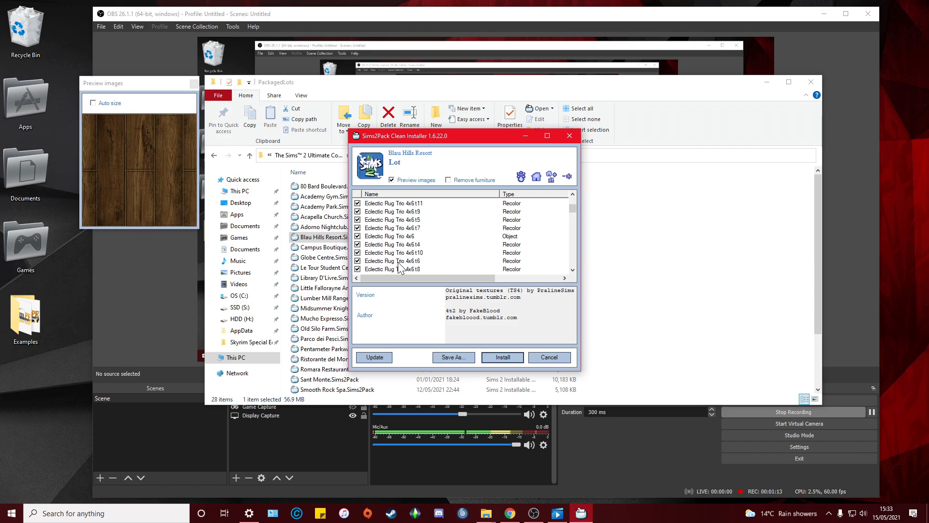
pyautogui.click(399, 269)
pyautogui.click(401, 254)
pyautogui.scroll(-3, 400, 256)
pyautogui.click(401, 261)
pyautogui.scroll(-5, 401, 259)
pyautogui.click(406, 252)
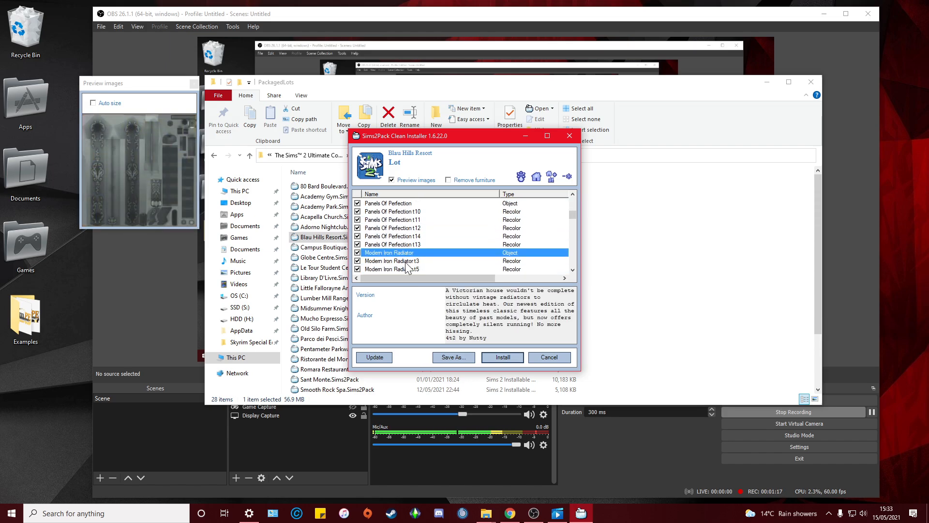
pyautogui.click(407, 263)
pyautogui.scroll(-3, 407, 263)
pyautogui.click(407, 261)
pyautogui.scroll(-3, 406, 259)
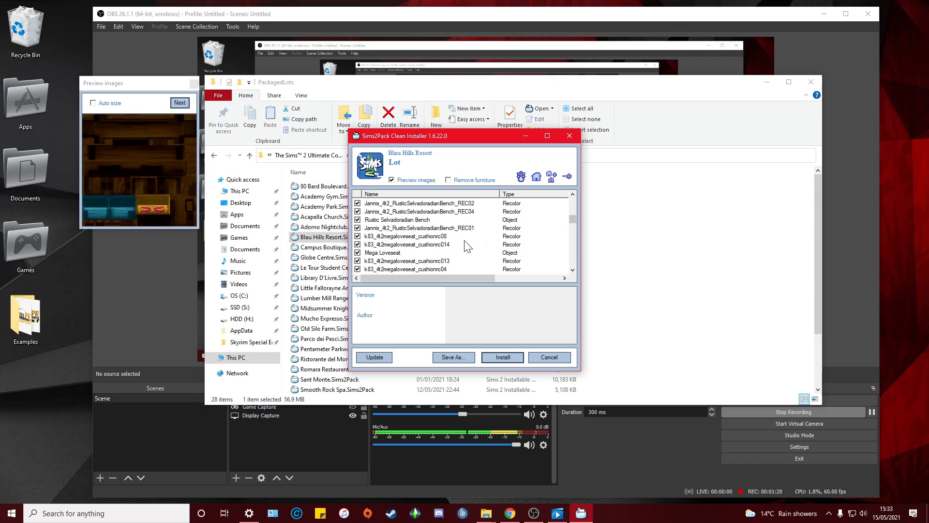
# Step: Preview further package contents, including the 4t2 Fine Feathered Fern and the HW_betterBath bundle and shower curtain recolors
pyautogui.scroll(-3, 464, 244)
pyautogui.click(398, 261)
pyautogui.scroll(-3, 401, 259)
pyautogui.click(401, 260)
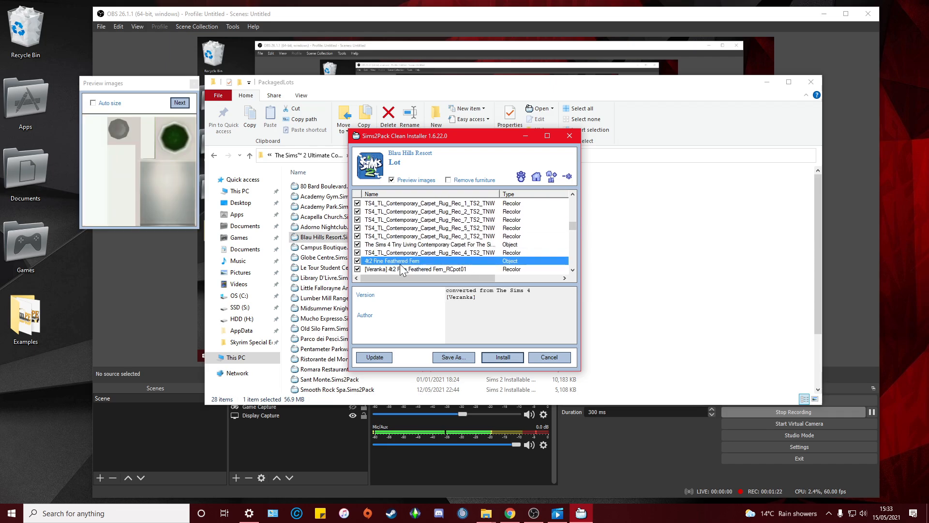
pyautogui.scroll(-3, 401, 261)
pyautogui.click(401, 261)
pyautogui.scroll(-5, 574, 231)
pyautogui.click(430, 261)
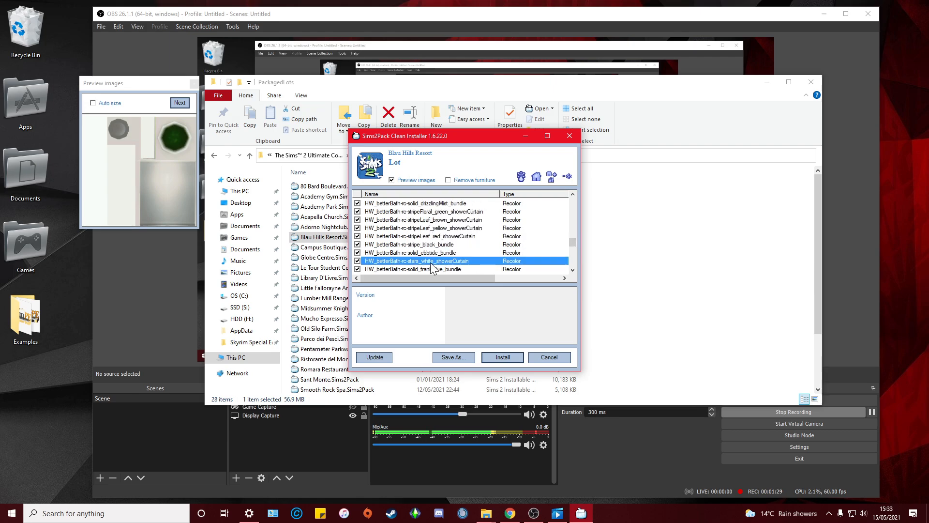
pyautogui.press('Down')
pyautogui.press('Down')
pyautogui.press('Down')
pyautogui.press('Down')
pyautogui.press('Down')
pyautogui.press('Down')
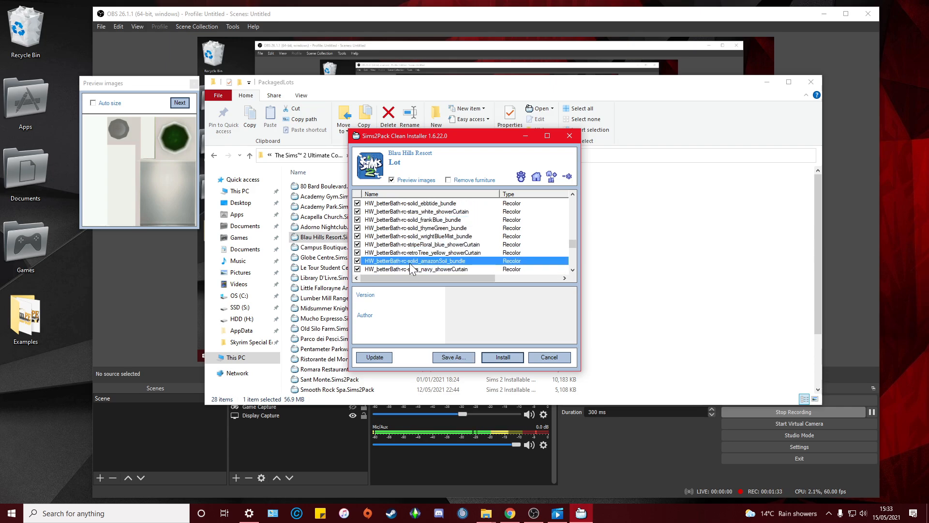
pyautogui.scroll(-3, 411, 270)
pyautogui.click(400, 269)
pyautogui.scroll(-5, 402, 280)
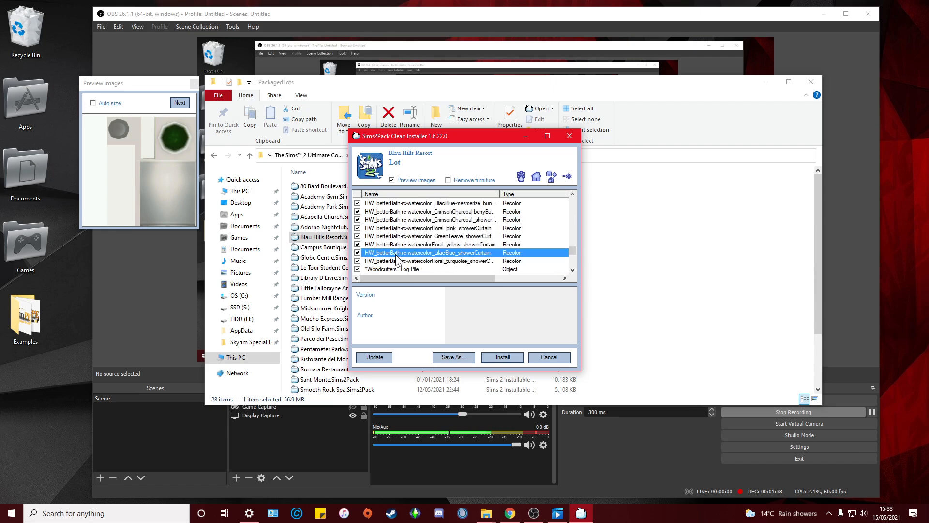
# Step: Preview the remaining package contents, including the Sectional Single Canvas Painting and the ambodybohemian_green clothing
pyautogui.click(395, 266)
pyautogui.press('Up')
pyautogui.press('Up')
pyautogui.scroll(-5, 406, 263)
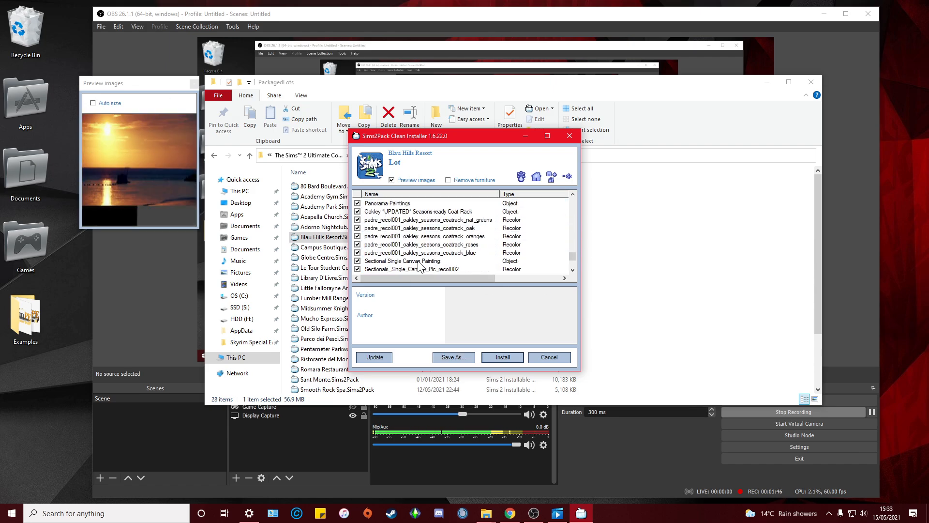
pyautogui.click(418, 262)
pyautogui.scroll(-5, 416, 256)
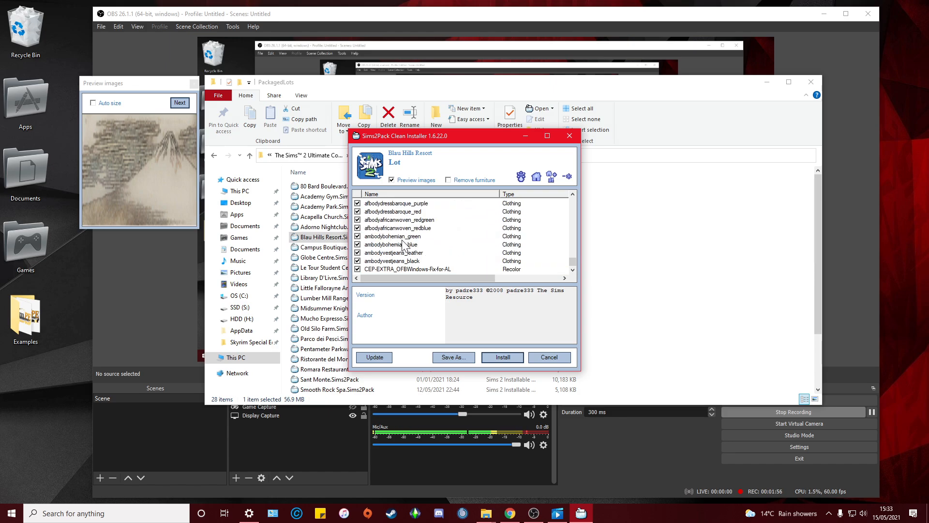
pyautogui.click(402, 239)
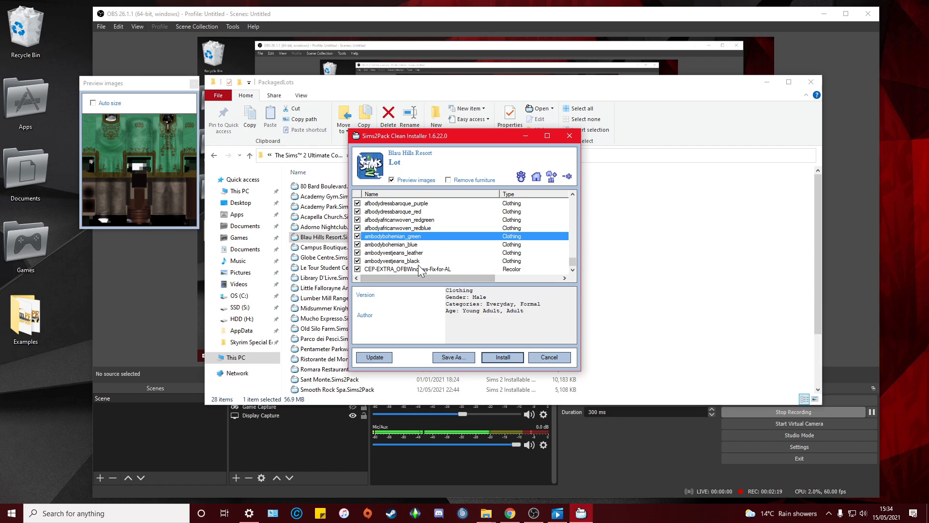
# Step: Recheck the lot and floor entries at the start of the list and install the Blau Hills Resort package
pyautogui.moveTo(572, 263); pyautogui.dragTo(582, 192)
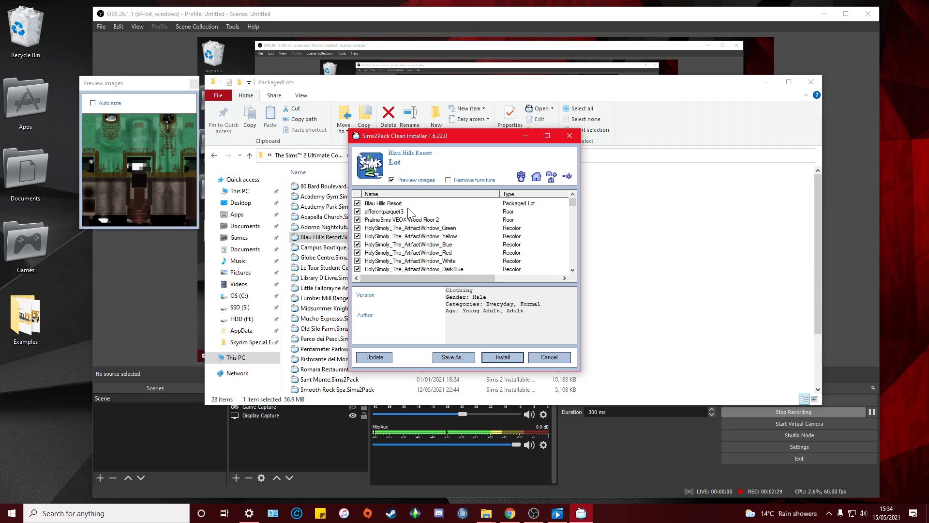
pyautogui.click(405, 210)
pyautogui.click(402, 202)
pyautogui.click(400, 227)
pyautogui.click(403, 219)
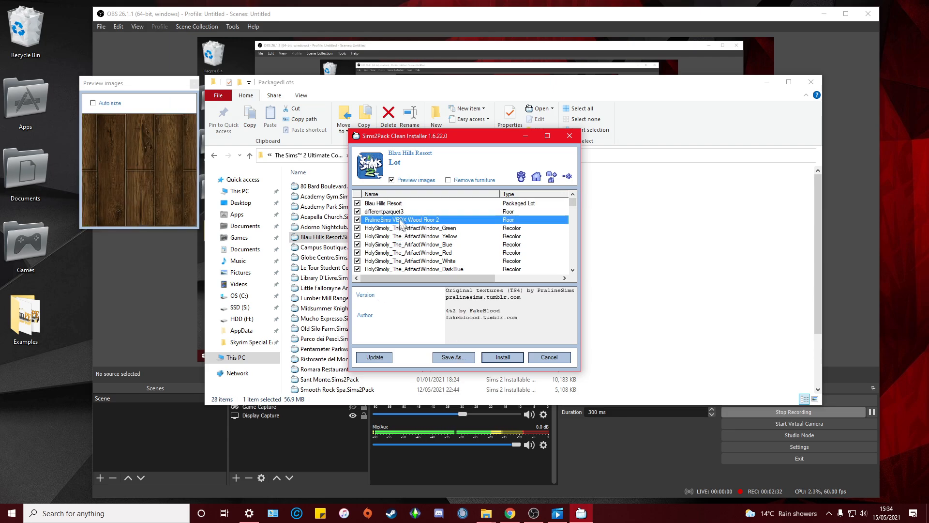
pyautogui.click(395, 204)
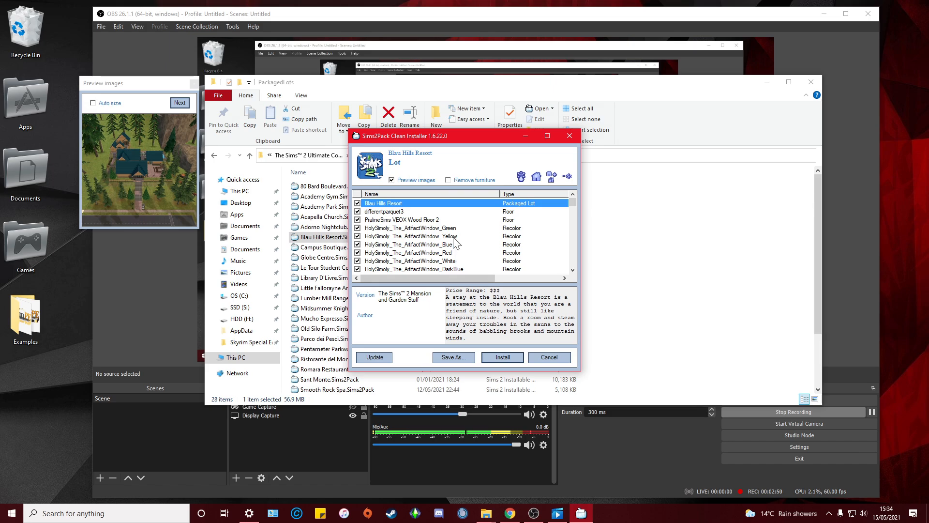
pyautogui.click(505, 362)
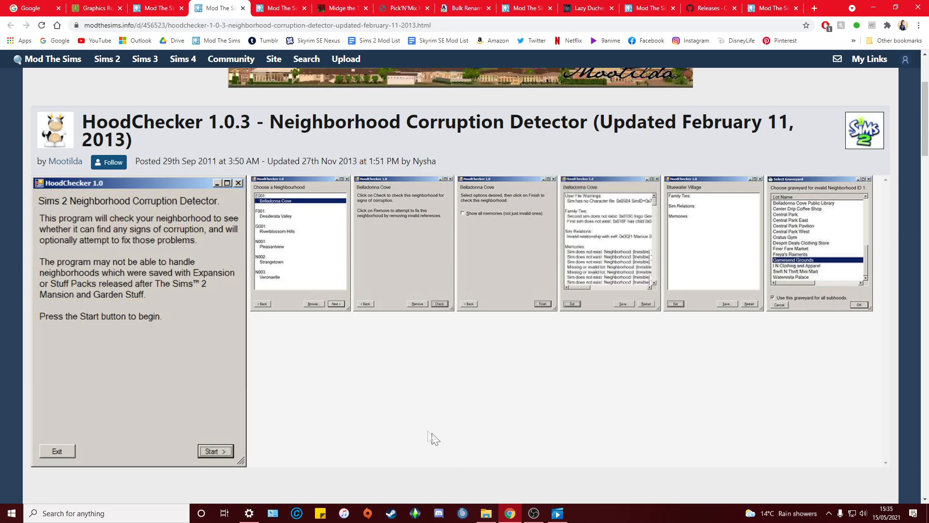
# Step: Switch to HoodChecker and check the Veronaville neighbourhood for corruption, reporting only invalid memories
pyautogui.scroll(-5, 400, 399)
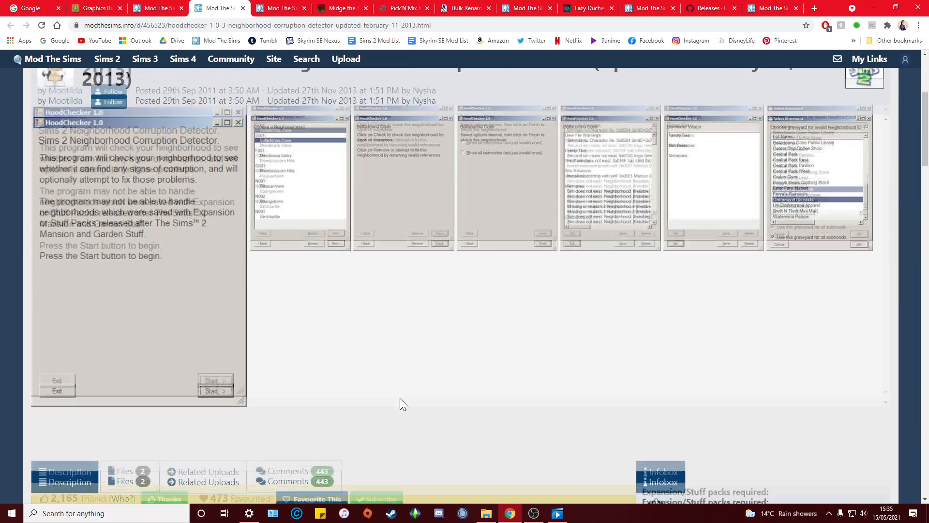
pyautogui.scroll(5, 400, 401)
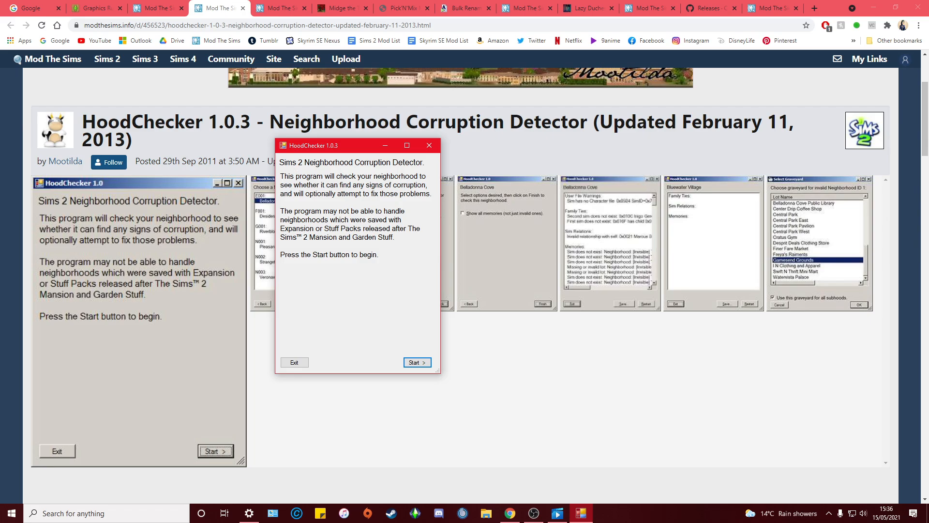
pyautogui.click(416, 362)
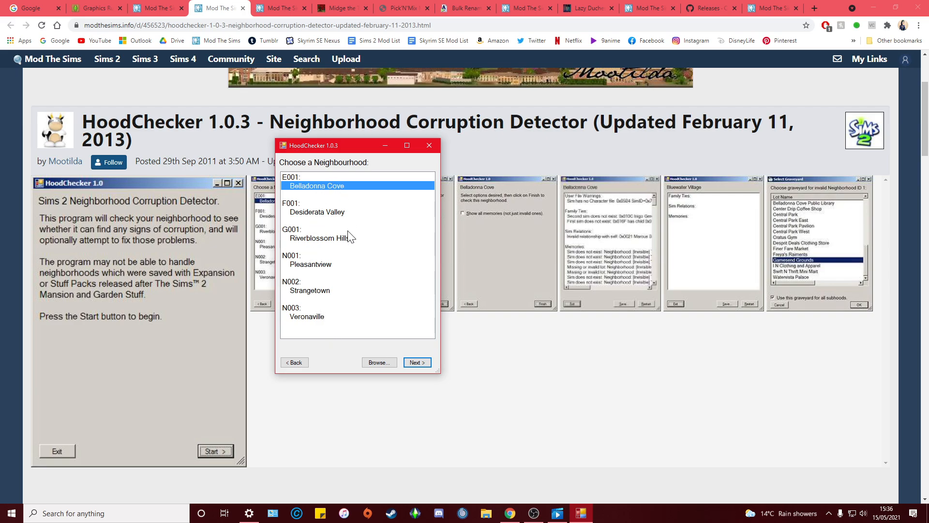
pyautogui.click(317, 322)
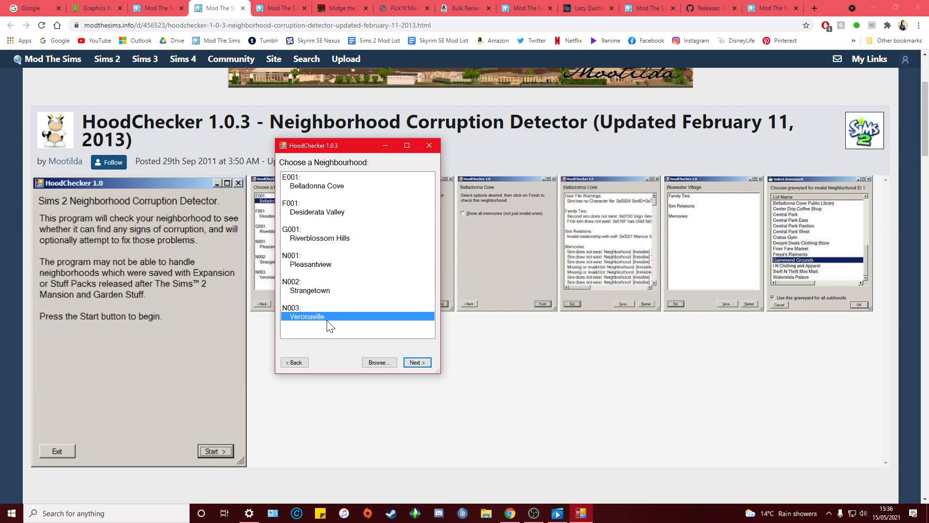
pyautogui.click(416, 363)
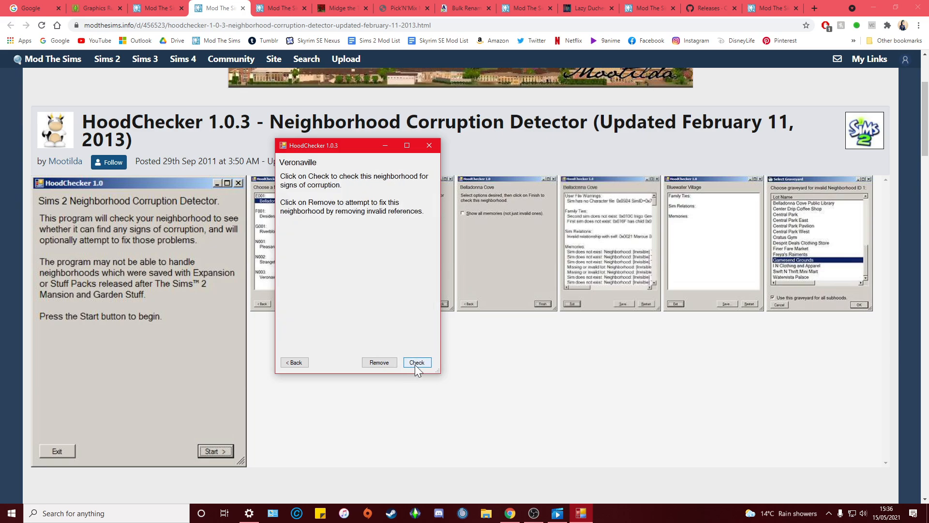
pyautogui.click(415, 365)
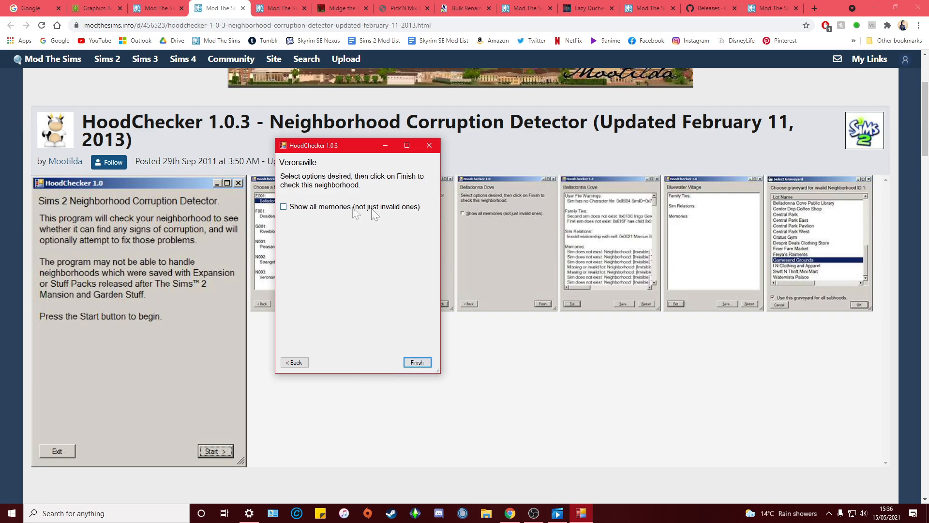
pyautogui.click(417, 365)
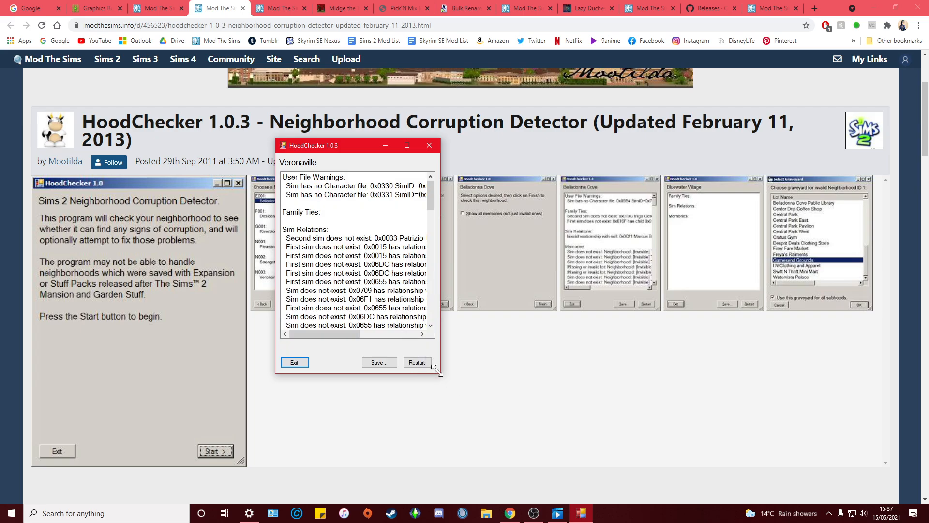
# Step: Enlarge the HoodChecker window and examine the Veronaville report on user files, sim relations and memories
pyautogui.moveTo(438, 370); pyautogui.dragTo(622, 476)
pyautogui.scroll(-8, 455, 321)
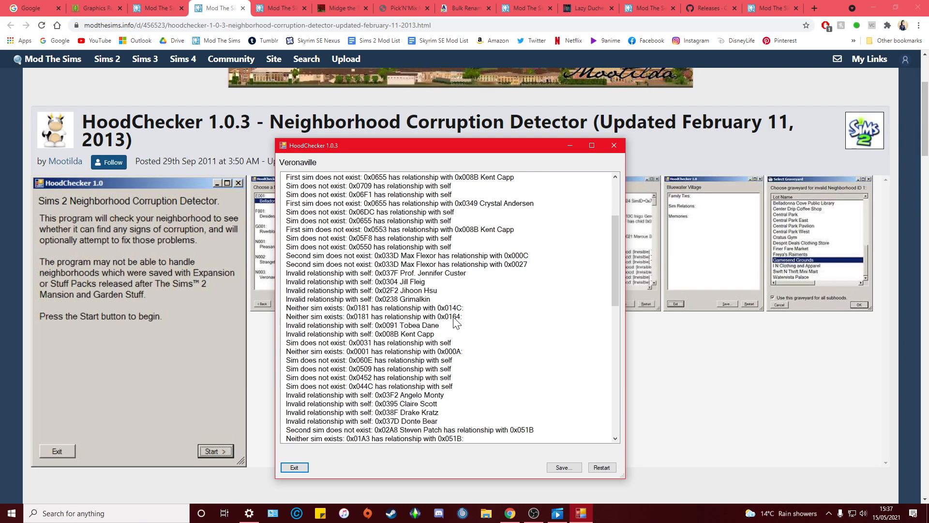
pyautogui.scroll(-10, 455, 322)
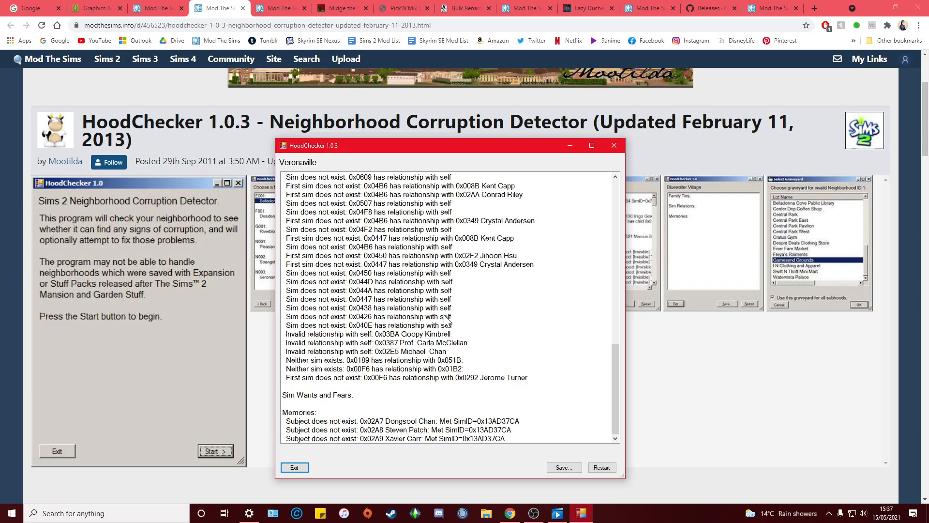
pyautogui.scroll(20, 514, 377)
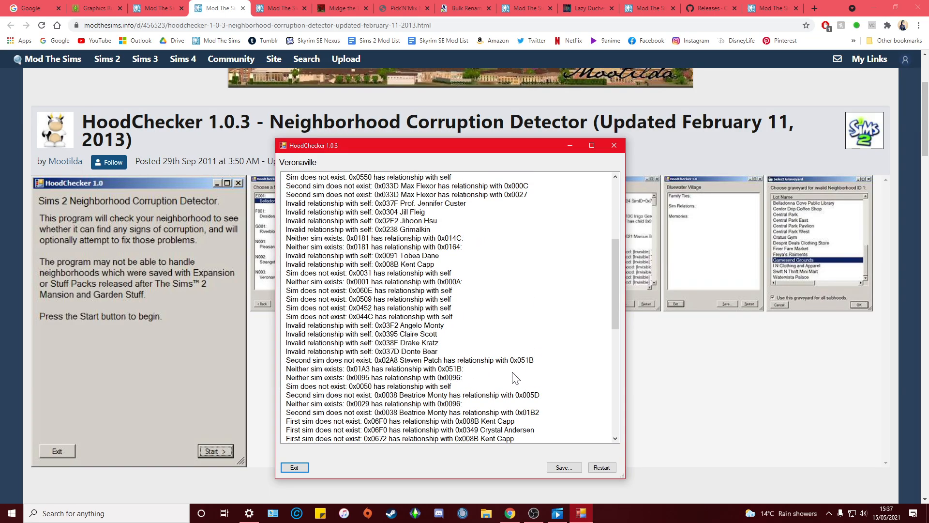
pyautogui.scroll(-20, 514, 372)
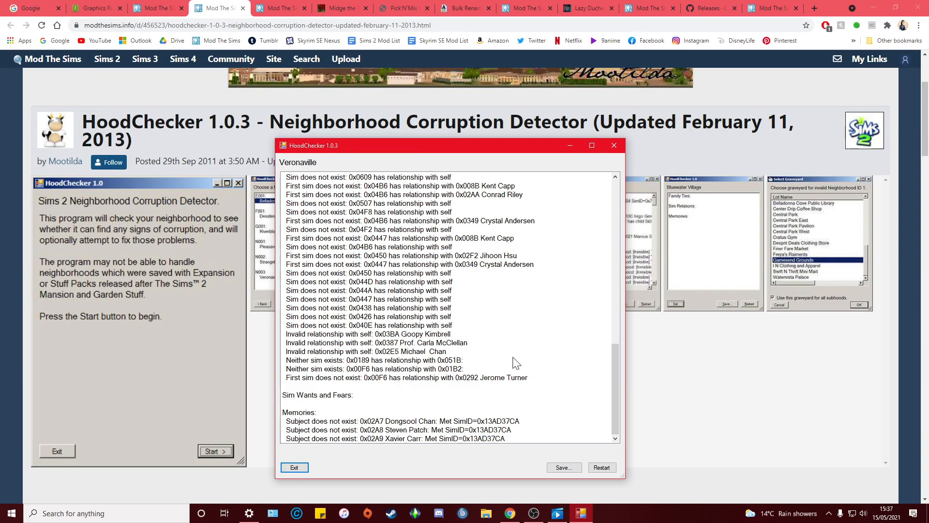
# Step: Restart HoodChecker, choose the Veronaville neighbourhood and request removal of its invalid references
pyautogui.click(599, 469)
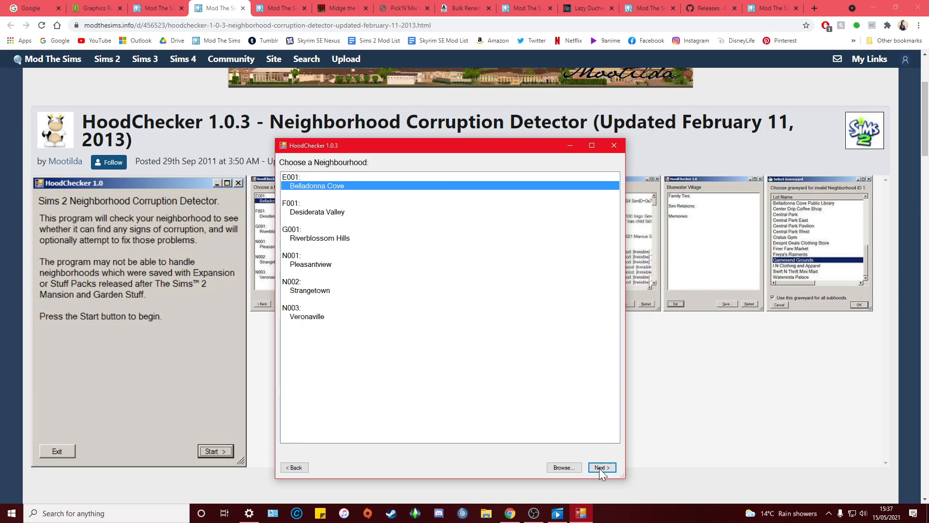
pyautogui.click(601, 468)
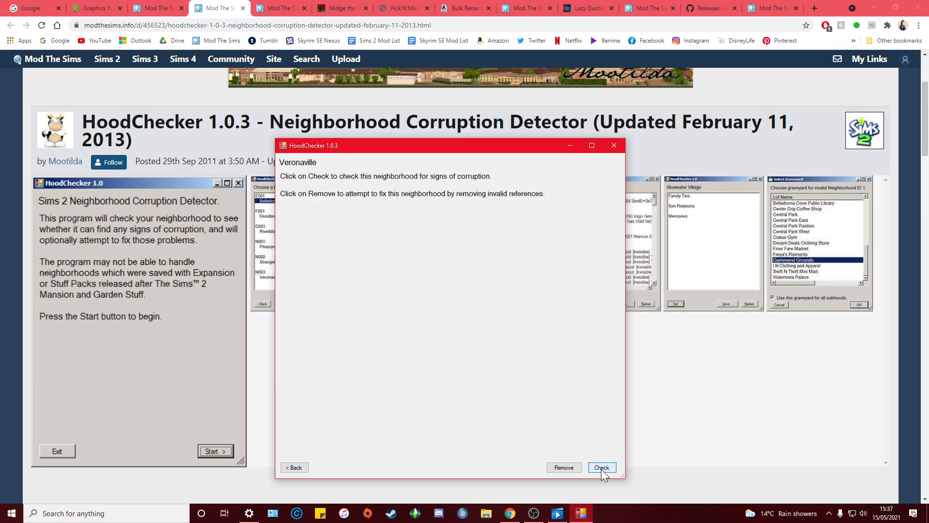
pyautogui.click(563, 469)
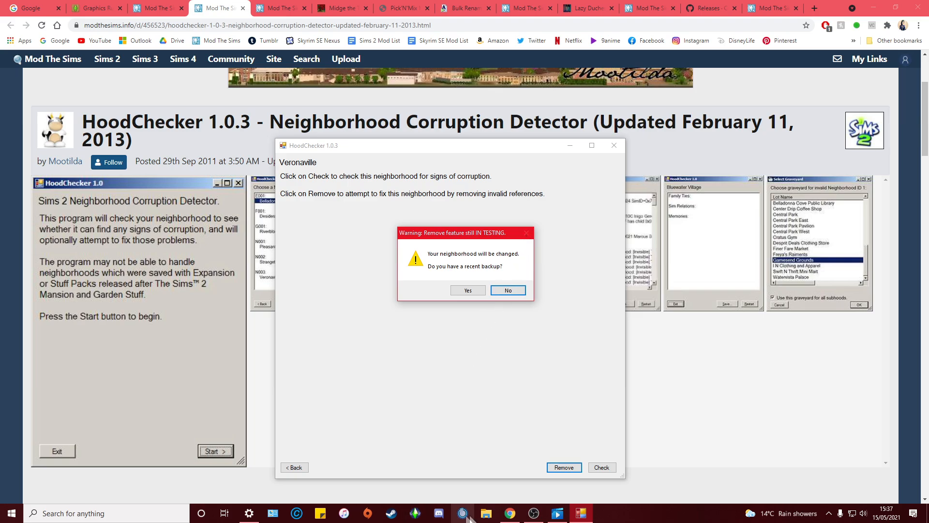
# Step: Switch to File Explorer and locate the N003 folder in the Neighborhoods folder of The Sims 2 Ultimate Collection
pyautogui.click(486, 513)
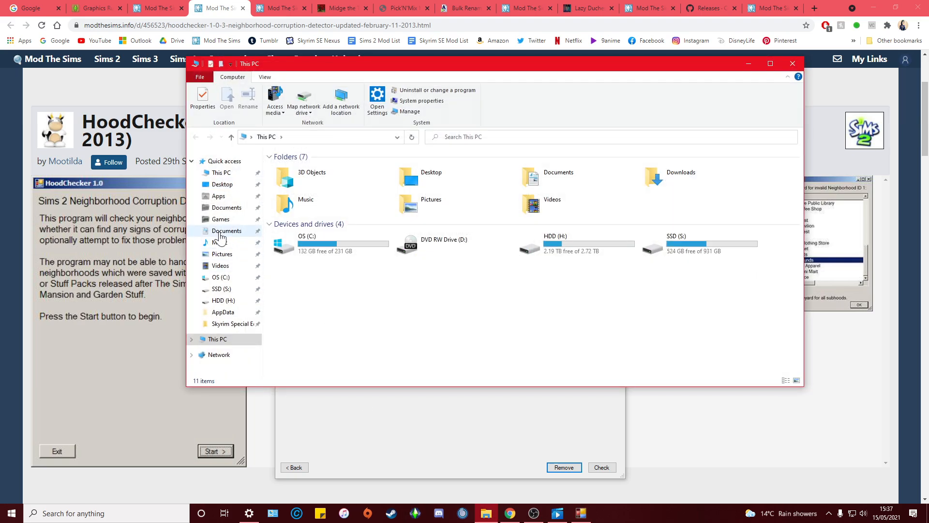
pyautogui.click(224, 231)
pyautogui.doubleClick(295, 211)
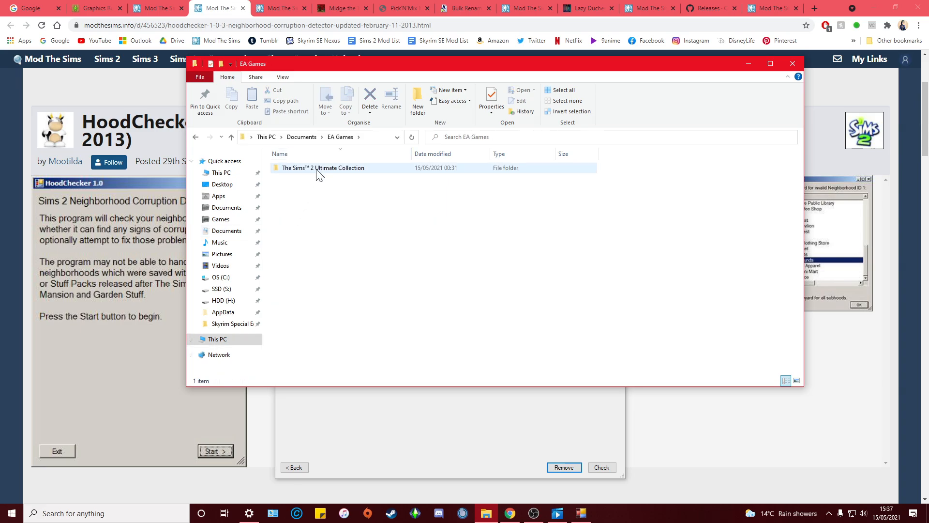
pyautogui.doubleClick(317, 168)
pyautogui.doubleClick(330, 259)
pyautogui.click(299, 219)
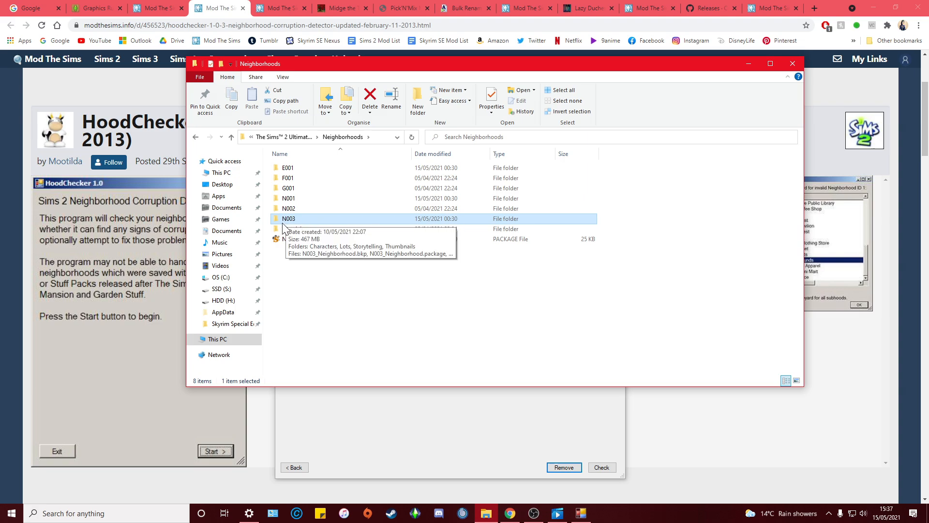
pyautogui.moveTo(285, 221); pyautogui.dragTo(577, 466)
pyautogui.click(422, 438)
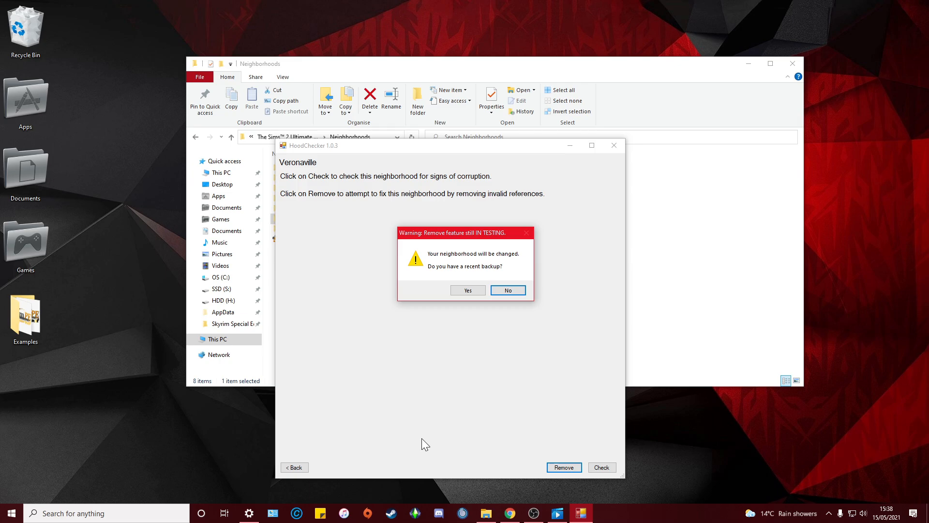
# Step: Open the Neighbourhood Backups folder in Sims 2 Stuff, widen its name column and look through the backup folders
pyautogui.click(227, 207)
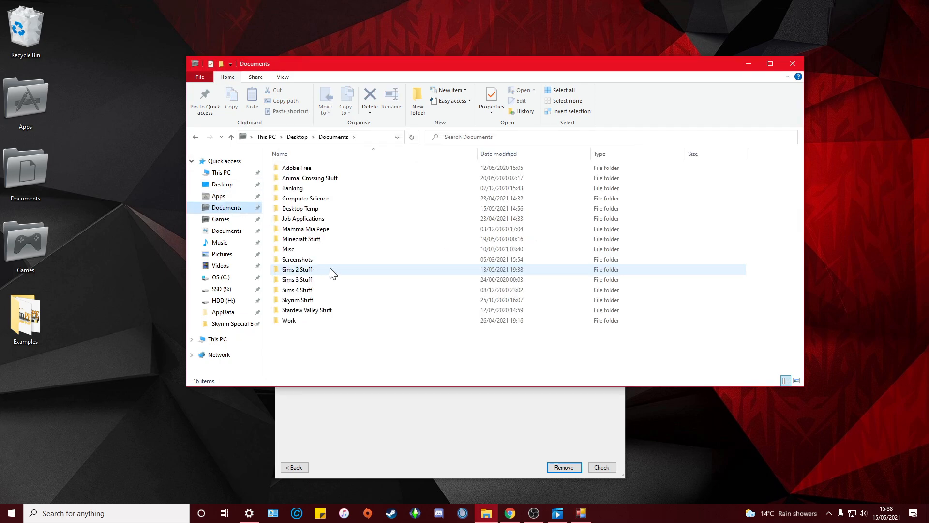
pyautogui.doubleClick(333, 271)
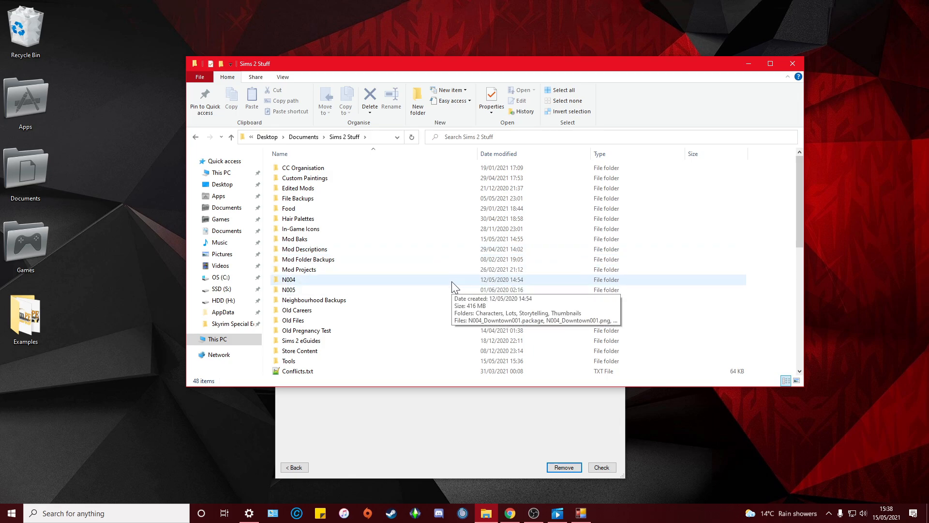
pyautogui.scroll(-2, 411, 338)
pyautogui.scroll(2, 411, 342)
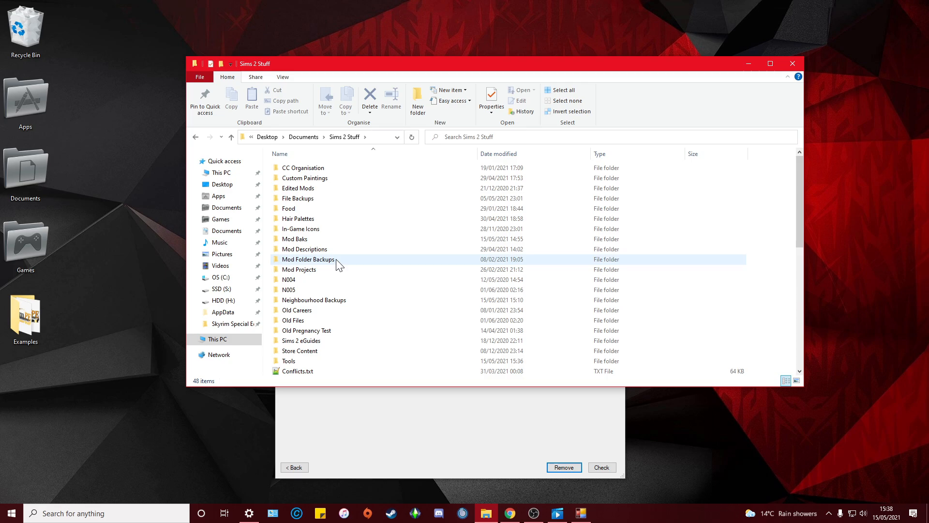
pyautogui.doubleClick(329, 300)
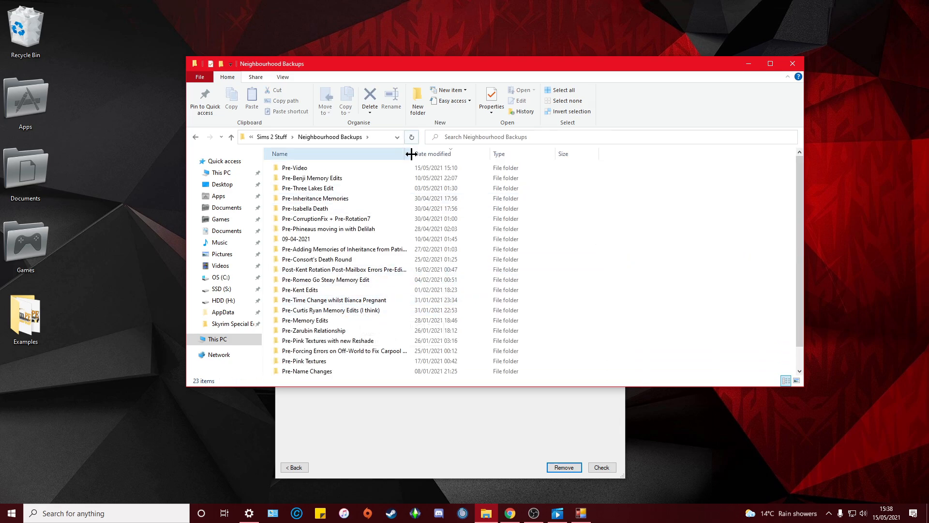
pyautogui.moveTo(411, 155); pyautogui.dragTo(443, 153)
pyautogui.scroll(-1, 435, 290)
pyautogui.scroll(1, 408, 323)
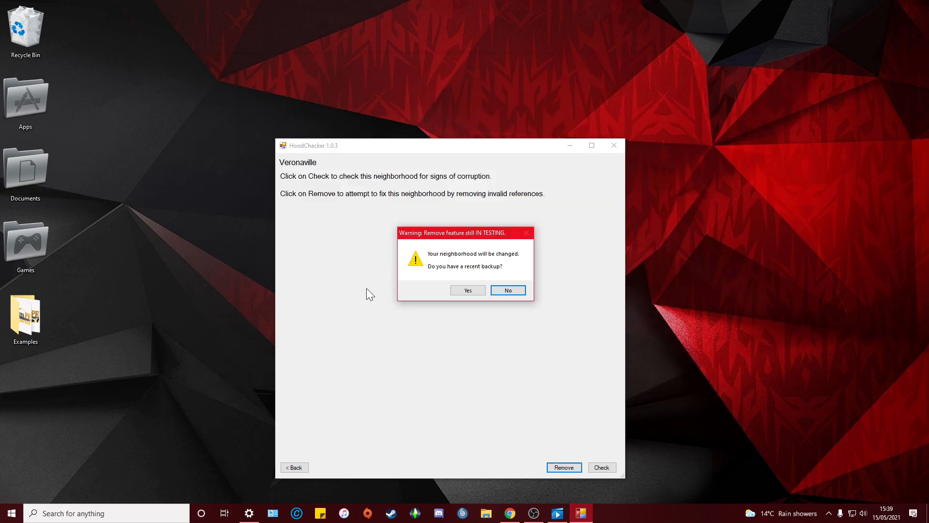
# Step: Confirm having a recent backup, remove Veronaville's invalid references without versioned backups and review the removal report in an enlarged window
pyautogui.click(468, 291)
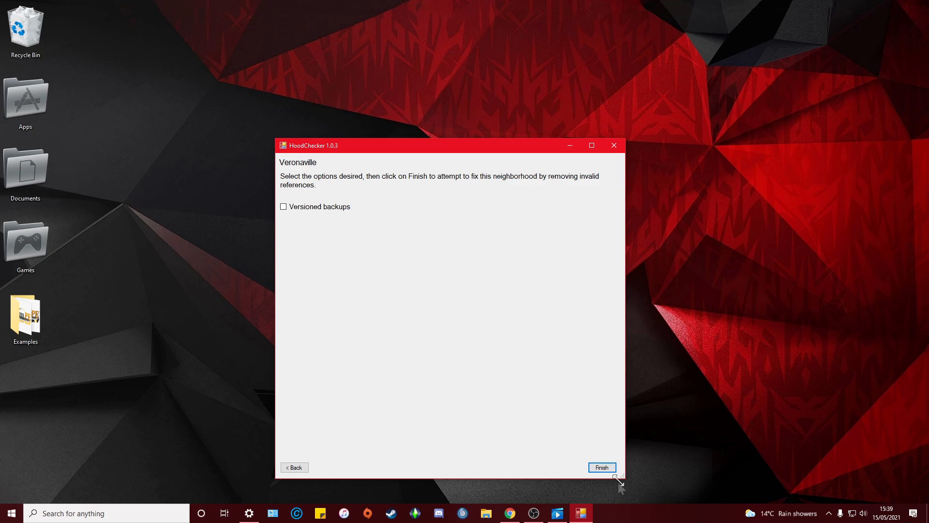
pyautogui.click(601, 468)
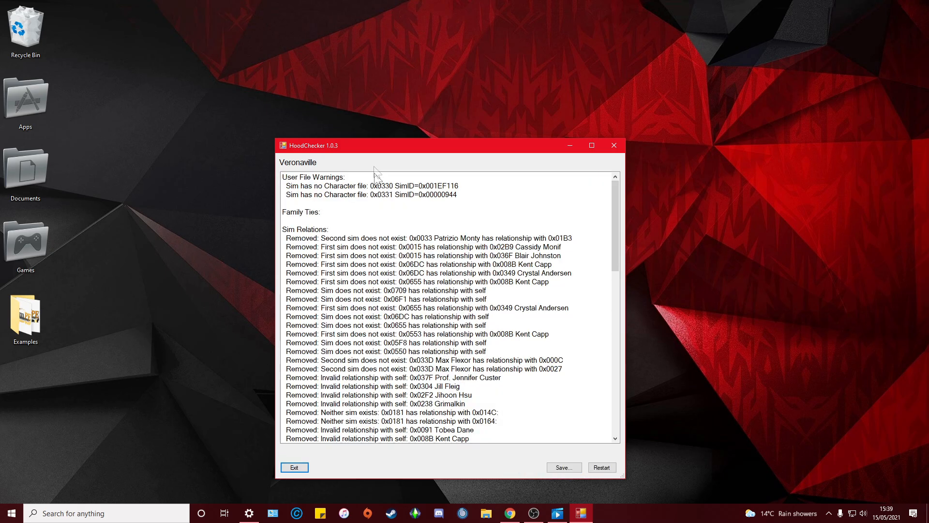
pyautogui.moveTo(387, 152); pyautogui.dragTo(318, 28)
pyautogui.moveTo(555, 358); pyautogui.dragTo(648, 456)
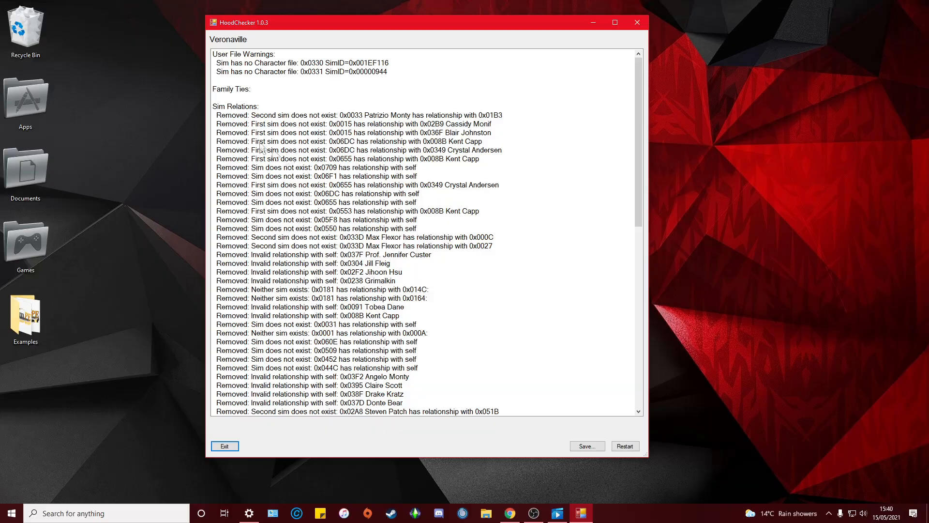
pyautogui.scroll(-8, 293, 239)
pyautogui.scroll(-7, 293, 239)
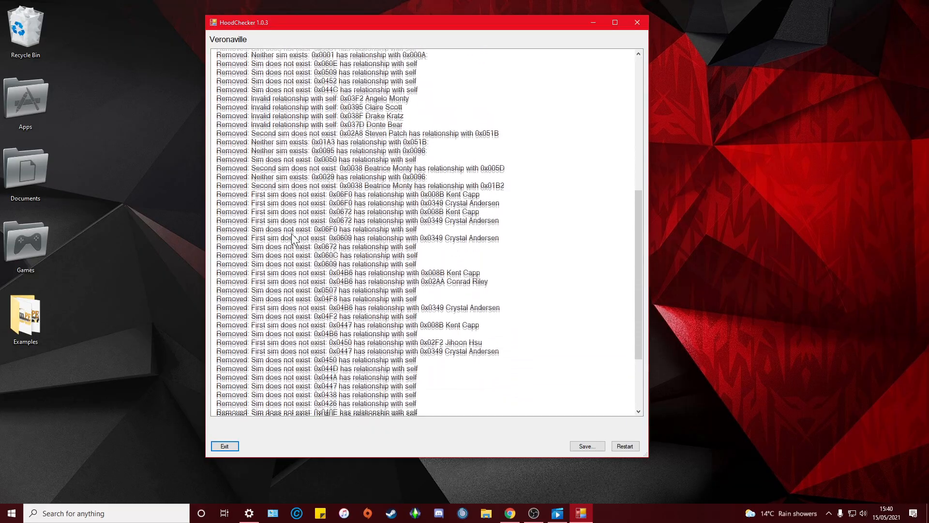
pyautogui.moveTo(636, 357); pyautogui.dragTo(655, 390)
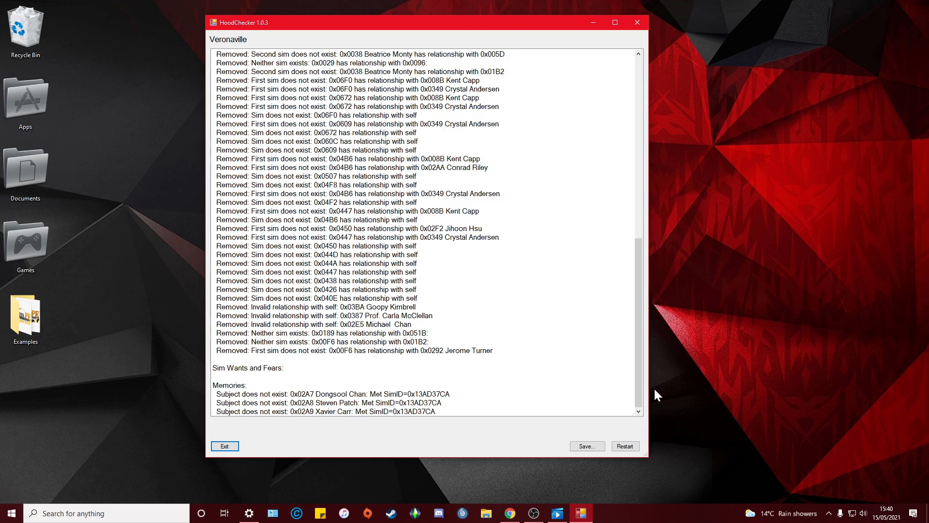
# Step: Save the HoodChecker results to the desktop as 15-05-2021.txt, look through the saved file in Notepad++ and close it
pyautogui.click(587, 447)
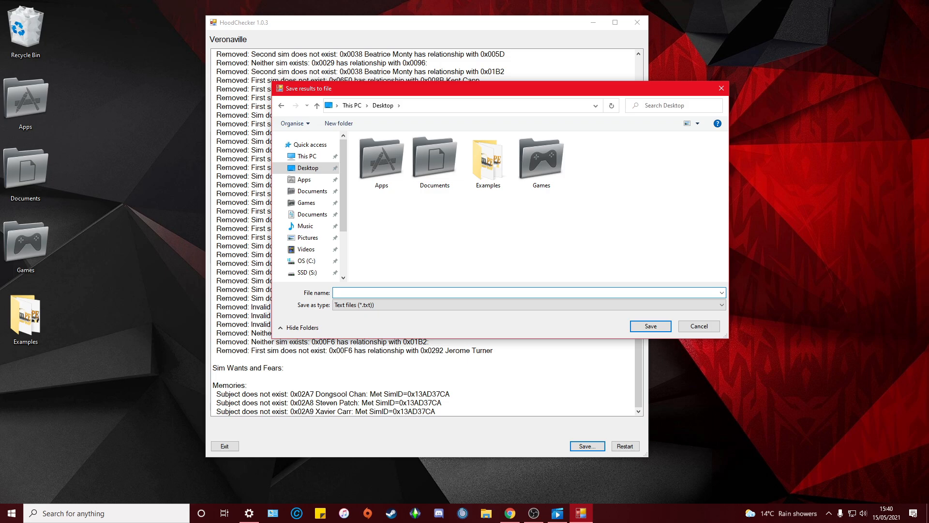
pyautogui.press('Return')
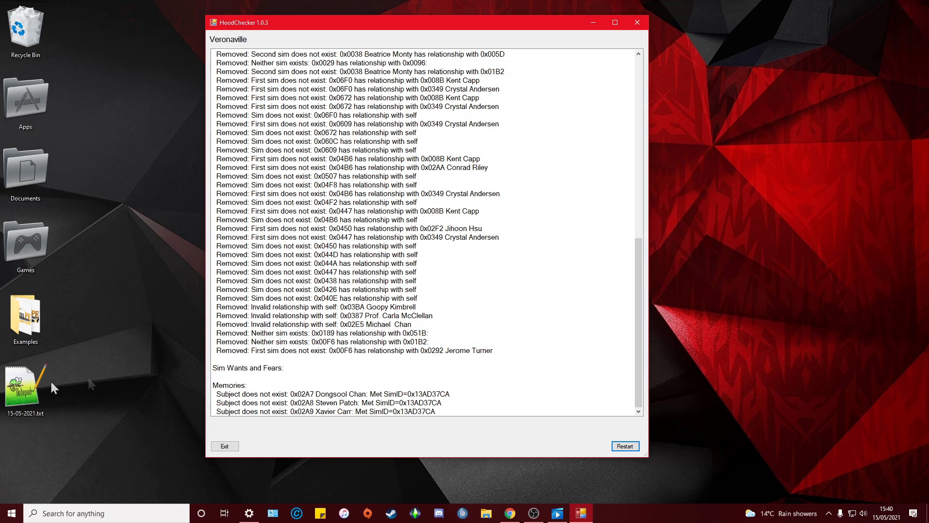
pyautogui.moveTo(502, 315); pyautogui.dragTo(209, 81)
pyautogui.scroll(-18, 435, 290)
pyautogui.moveTo(413, 75); pyautogui.dragTo(267, 23)
pyautogui.click(599, 64)
pyautogui.moveTo(871, 27); pyautogui.dragTo(832, 23)
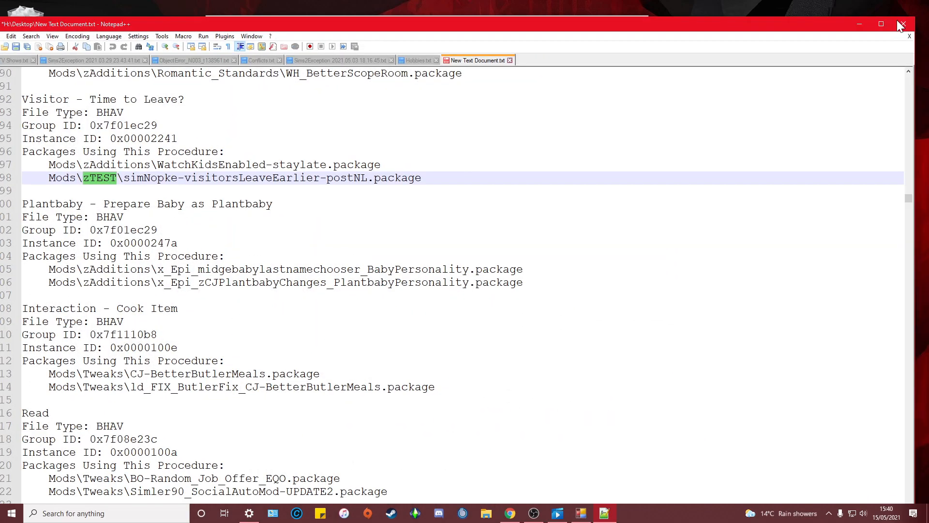
pyautogui.click(901, 23)
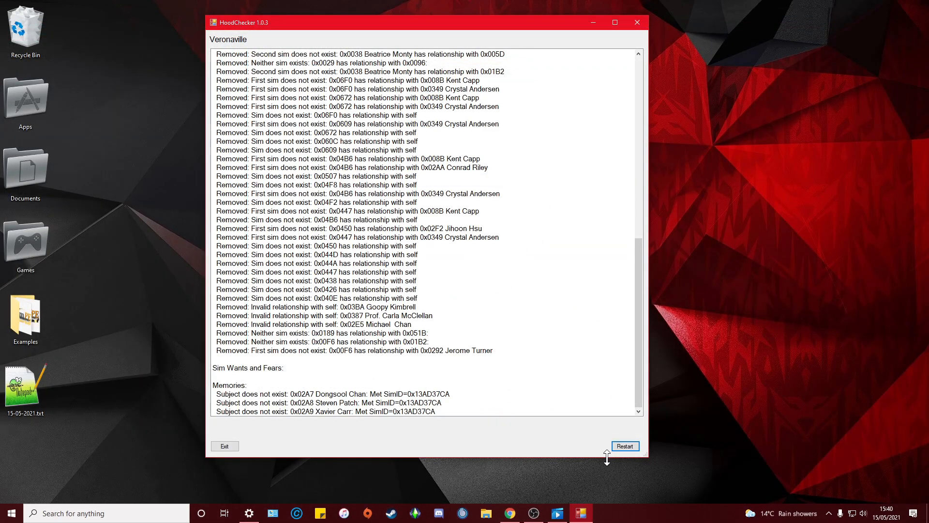
# Step: Return HoodChecker to its neighbourhood list and close the program
pyautogui.click(634, 446)
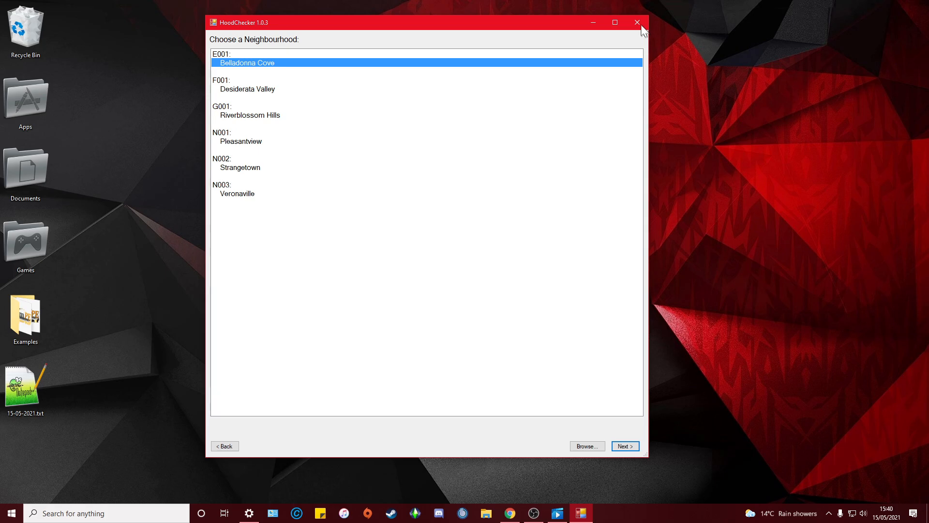
pyautogui.click(641, 27)
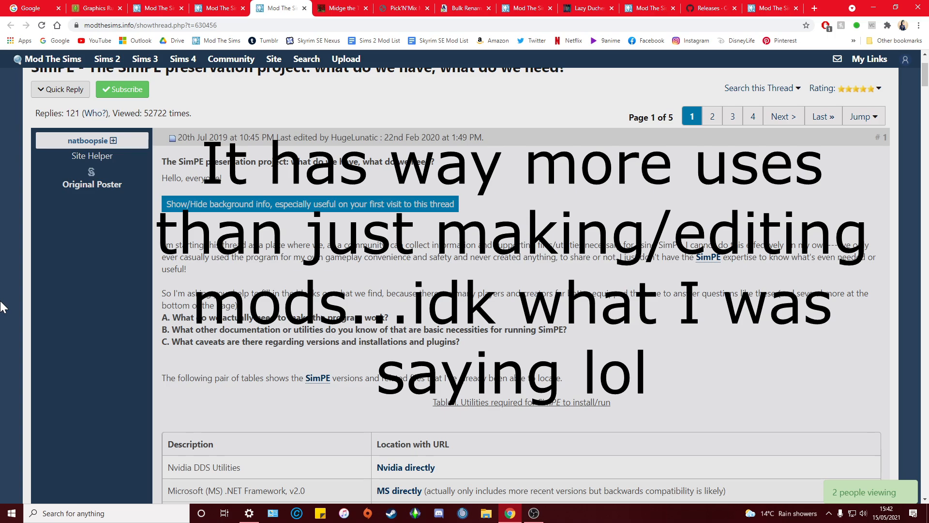
# Step: In Chrome, examine the SimPE preservation thread's tables of required utilities and versions and open the SimPE 0.75.69 download folder
pyautogui.scroll(2, 3, 308)
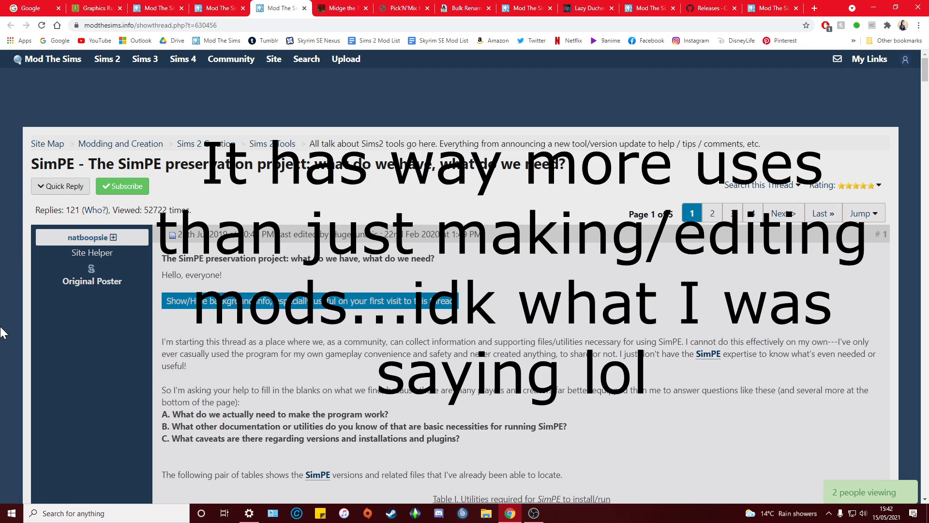
pyautogui.scroll(-3, 510, 231)
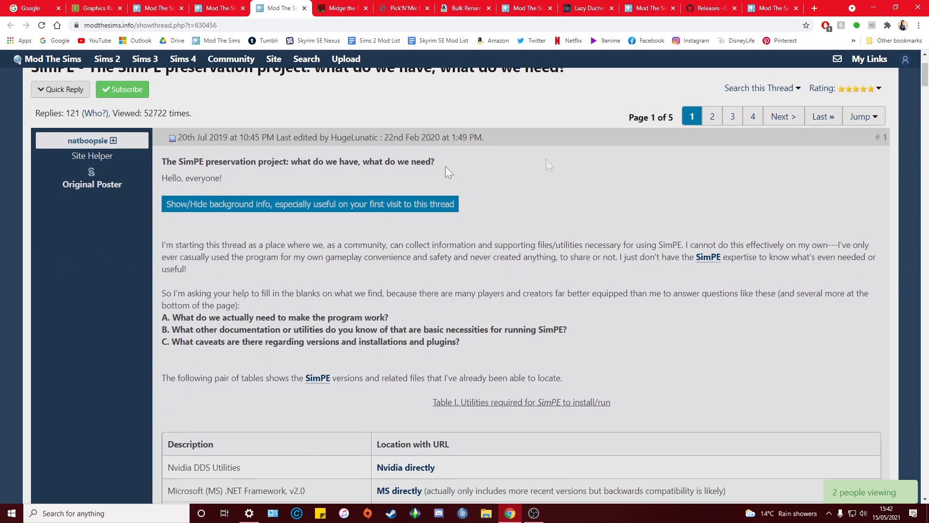
pyautogui.scroll(-1, 508, 228)
pyautogui.scroll(-3, 228, 270)
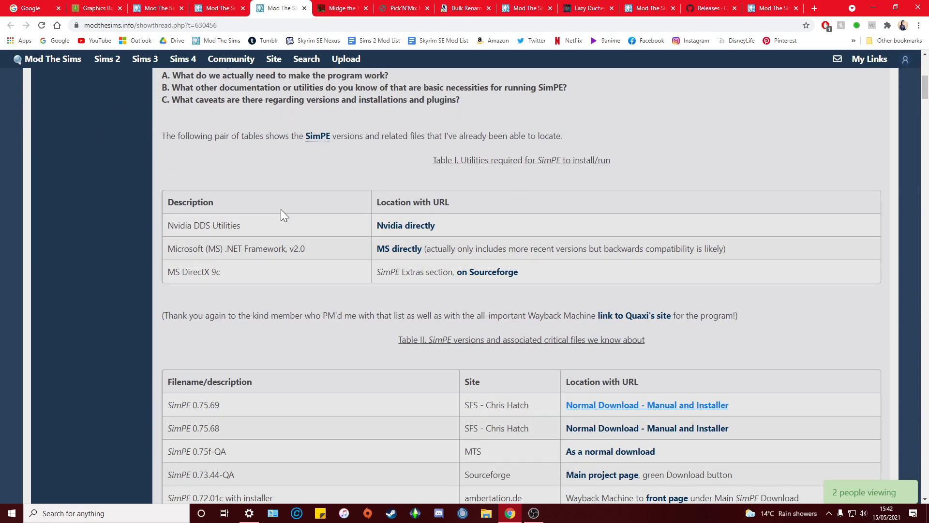
pyautogui.scroll(1, 411, 280)
pyautogui.scroll(-3, 331, 277)
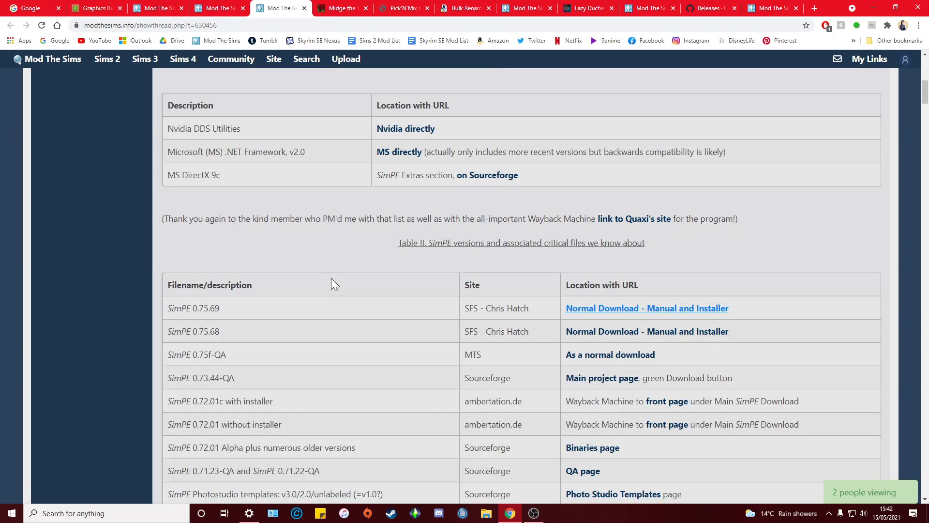
pyautogui.scroll(-2, 331, 278)
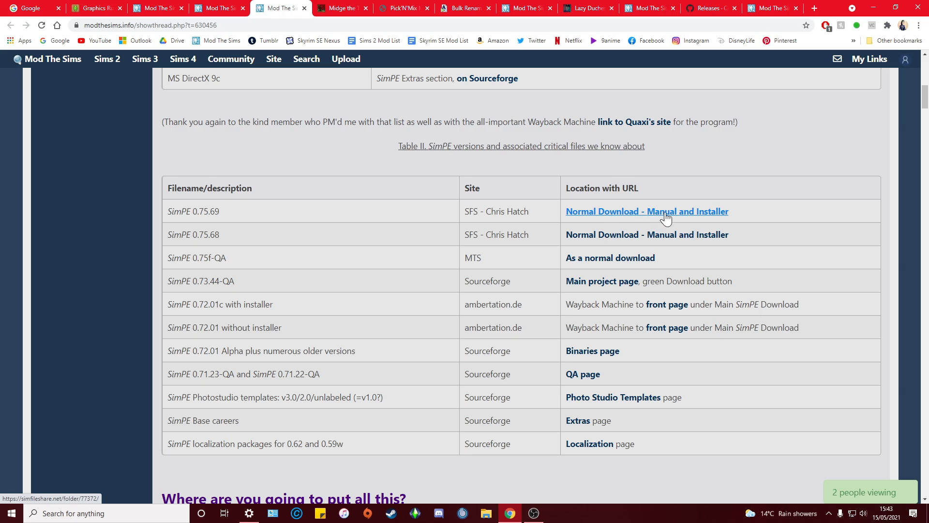
pyautogui.middleClick(614, 211)
pyautogui.hotkey('ctrl', 'Tab')
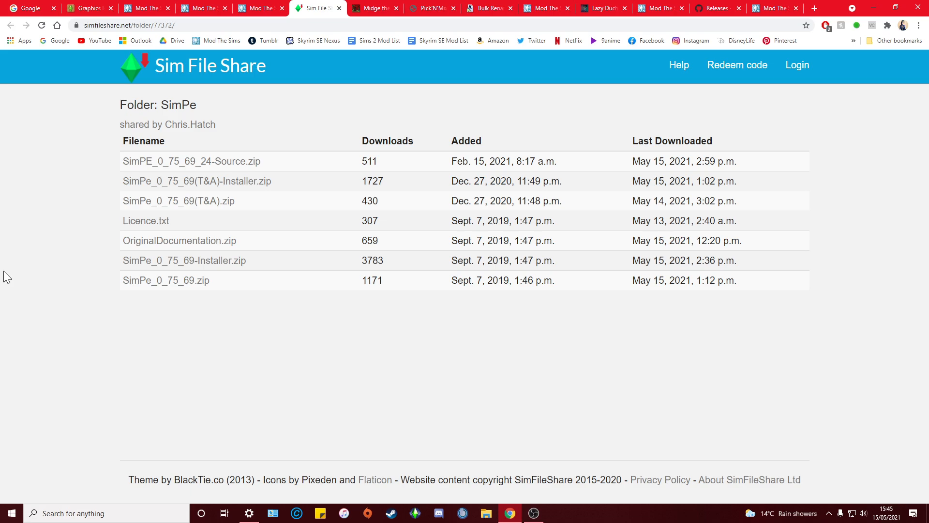
# Step: Switch to the Midge the Tree post and read through SiMidge's requirements, install instructions, search, find and compare features
pyautogui.hotkey('ctrl', 'Tab')
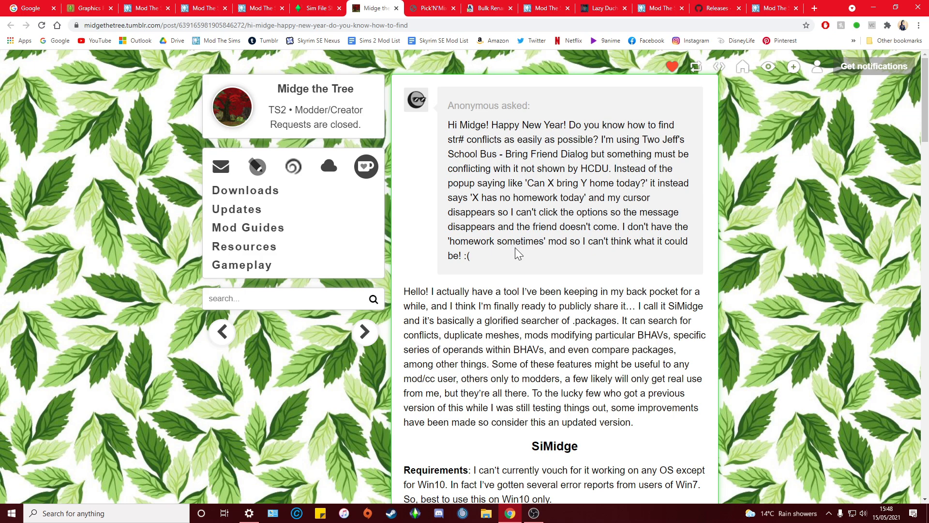
pyautogui.scroll(-5, 514, 247)
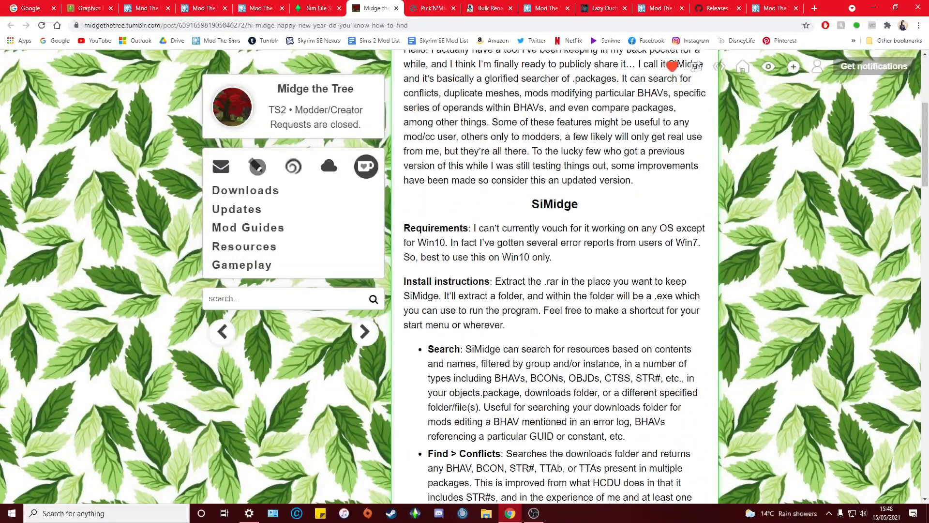
pyautogui.scroll(-10, 554, 276)
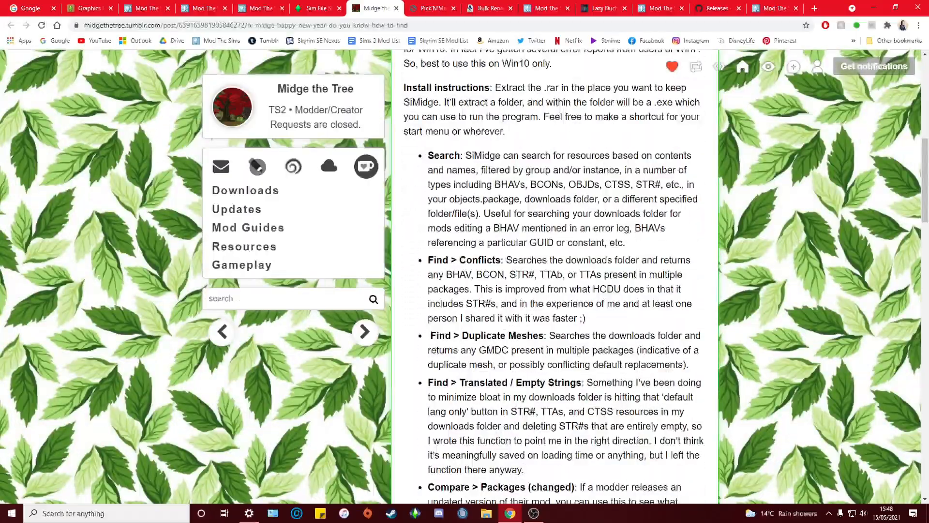
pyautogui.scroll(-6, 555, 276)
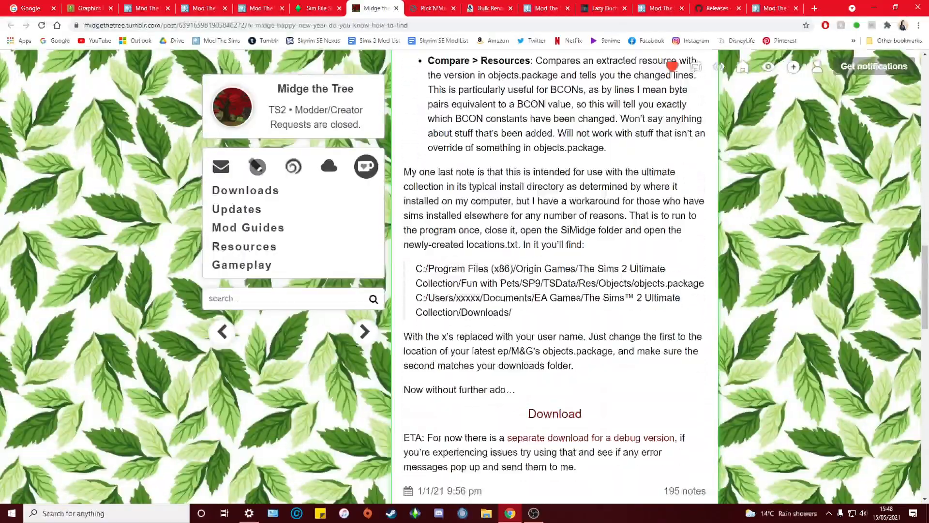
pyautogui.scroll(10, 554, 275)
pyautogui.scroll(2, 515, 249)
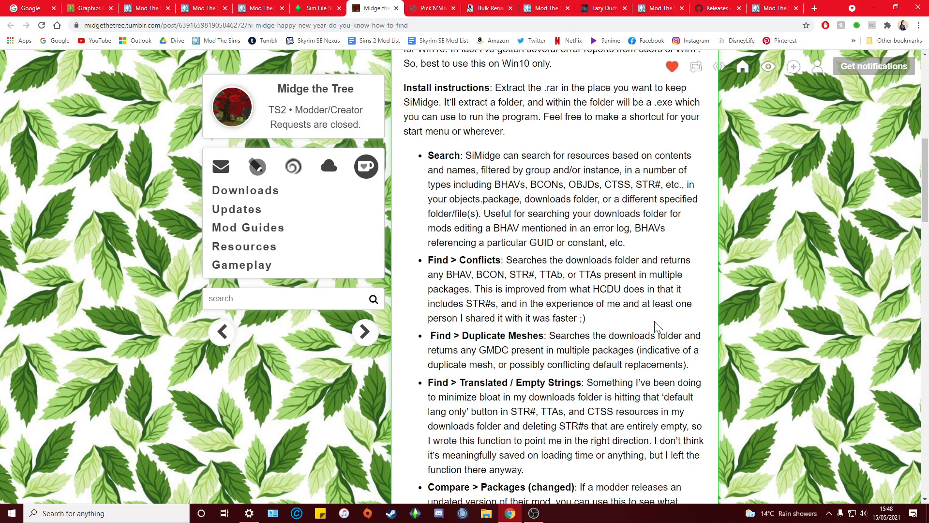
pyautogui.scroll(-5, 657, 326)
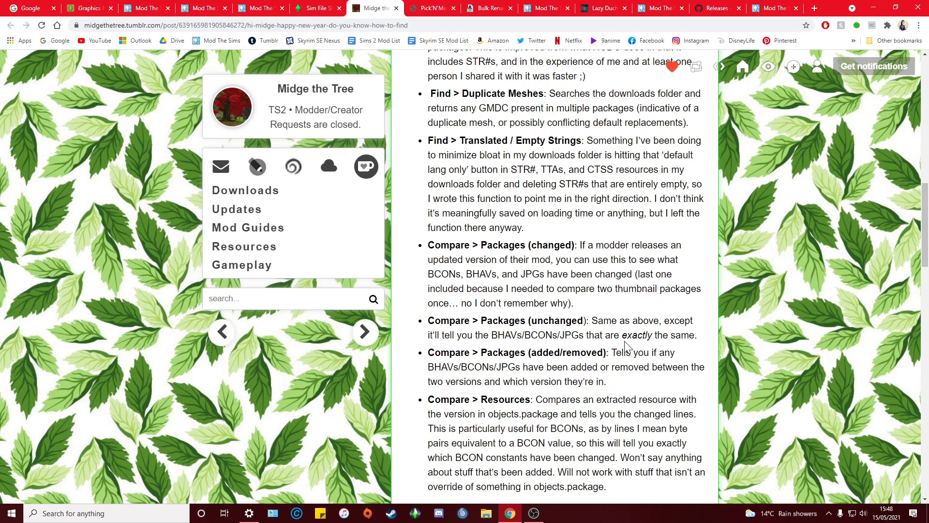
# Step: Read the rest of the SiMidge post and briefly open the separate debug version download, closing its tab again
pyautogui.scroll(-2, 628, 347)
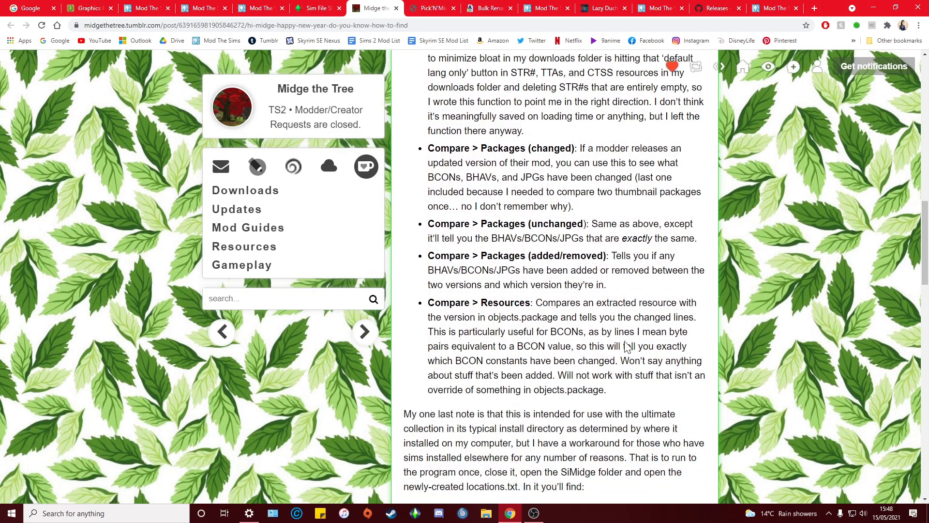
pyautogui.scroll(-3, 628, 347)
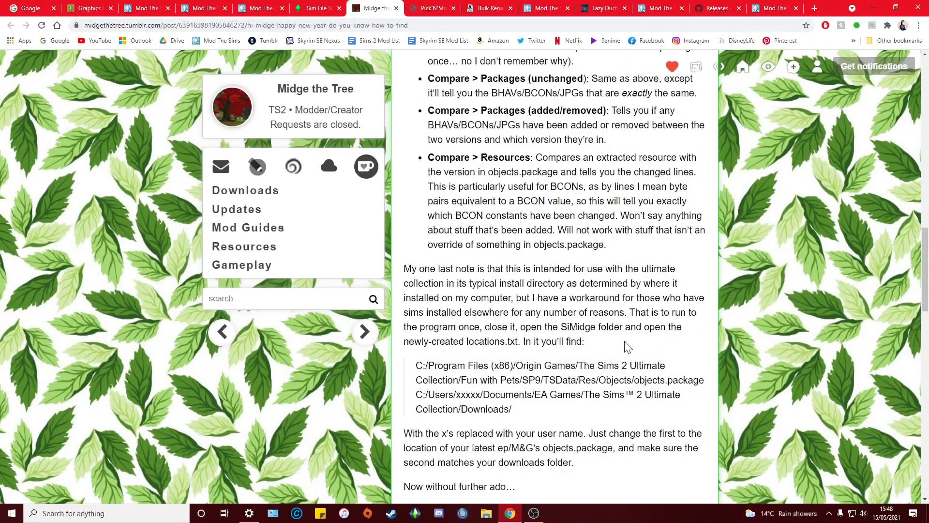
pyautogui.scroll(-3, 627, 347)
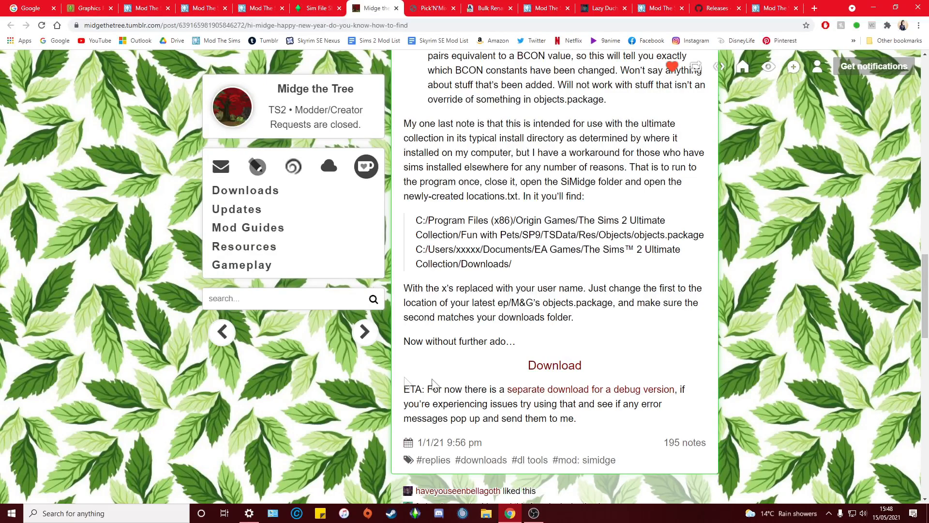
pyautogui.middleClick(590, 389)
pyautogui.click(383, 7)
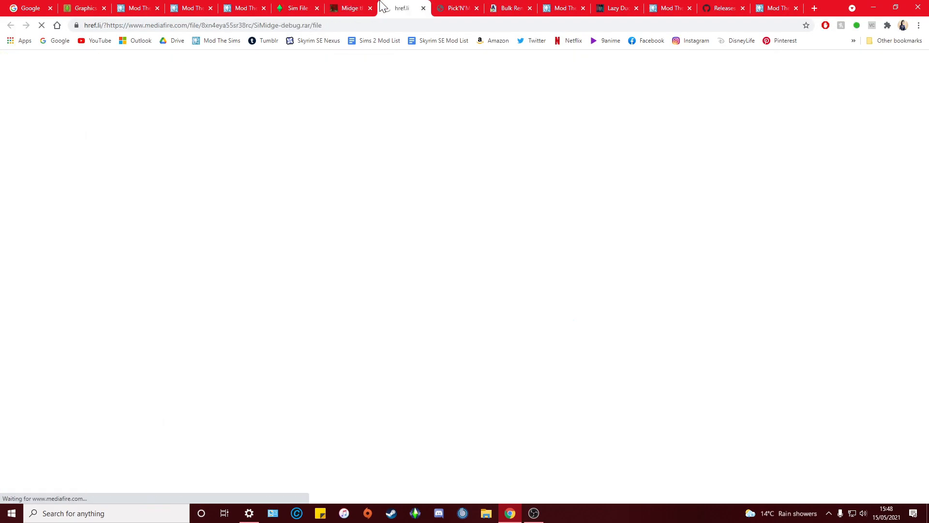
pyautogui.click(427, 9)
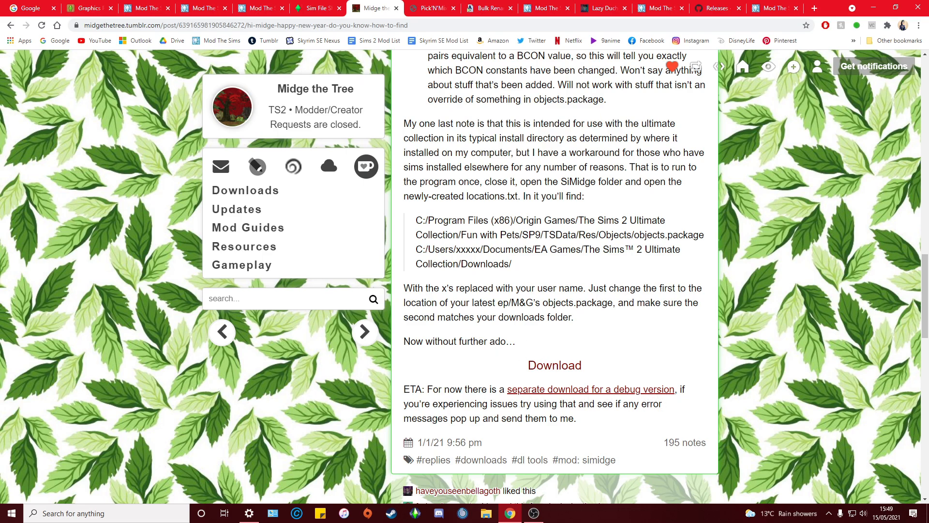
# Step: Launch SiMidge from the Tools folder and place its search window in front of its console window
pyautogui.click(485, 513)
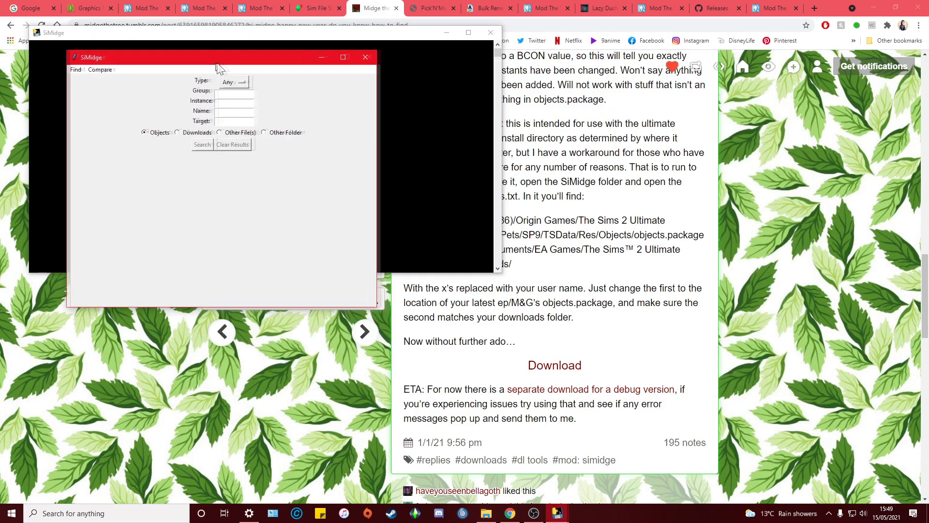
pyautogui.moveTo(217, 65); pyautogui.dragTo(256, 65)
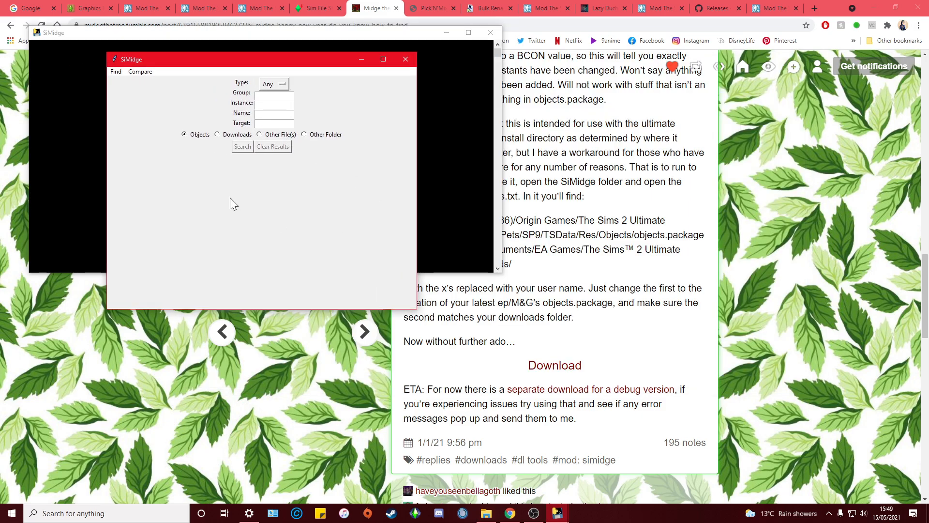
pyautogui.click(73, 97)
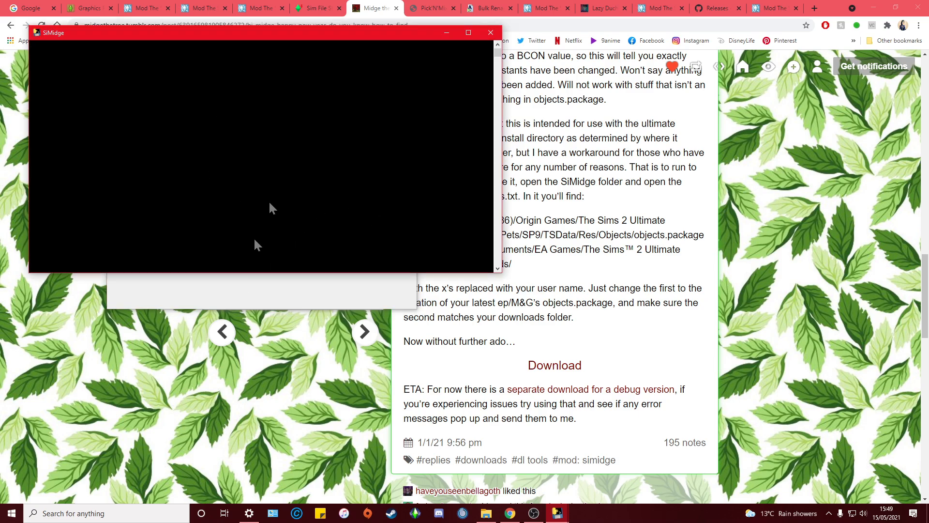
pyautogui.click(236, 280)
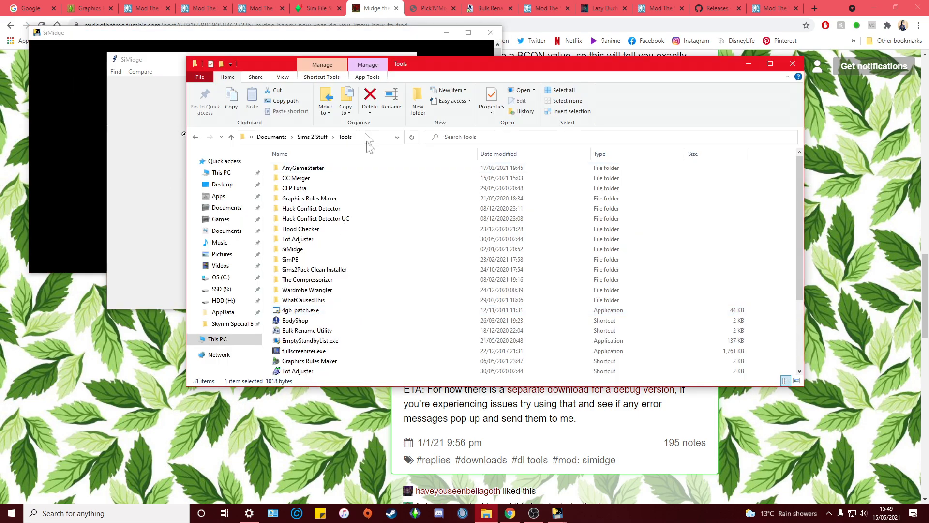
# Step: Open locations.txt from the SiMidge folder inside Sims 2 Stuff\Tools
pyautogui.doubleClick(309, 251)
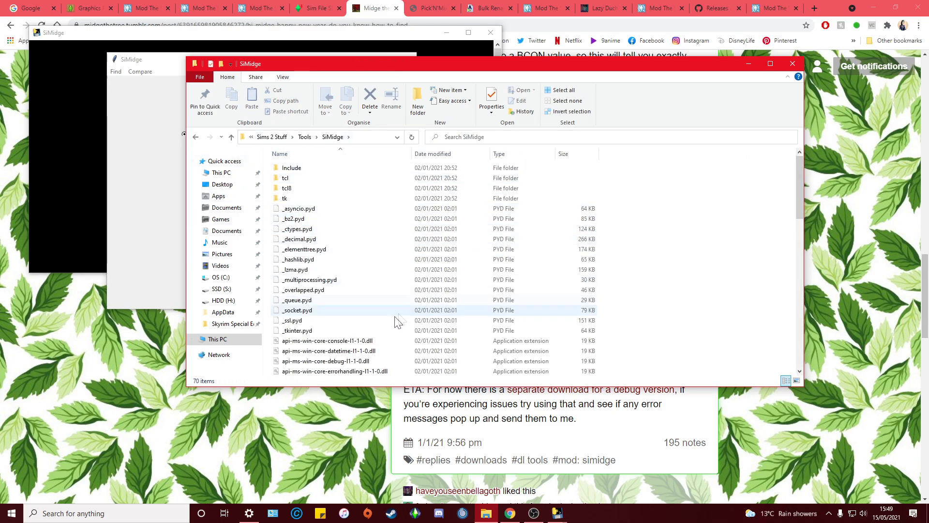
pyautogui.scroll(-16, 363, 290)
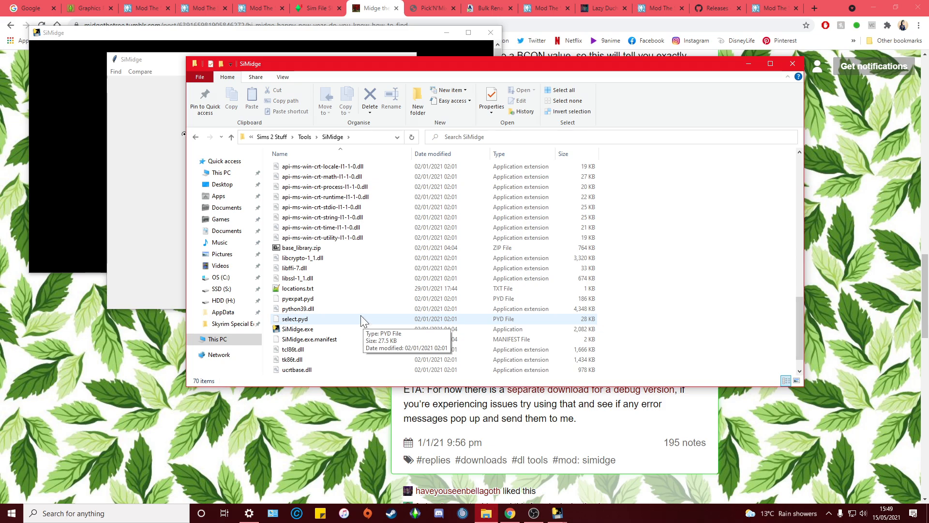
pyautogui.doubleClick(297, 288)
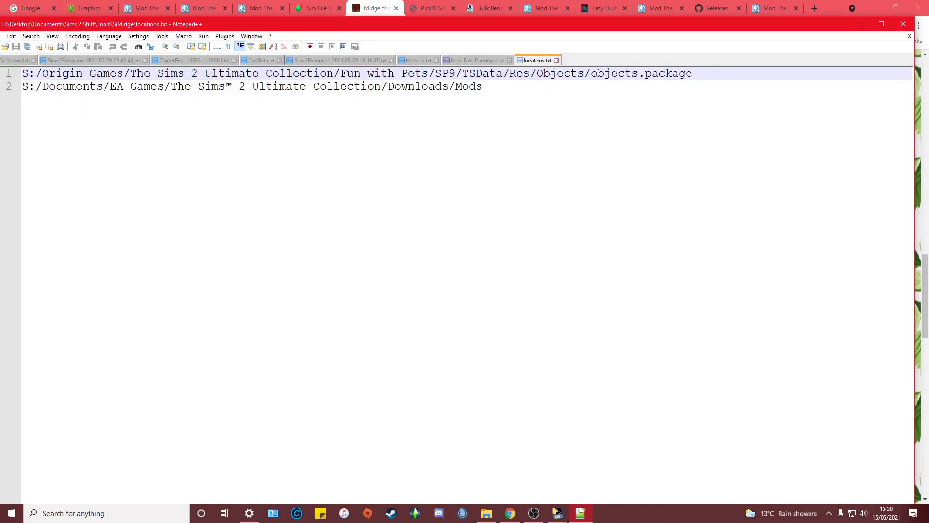
# Step: Examine the objects.package and Downloads/Mods paths in locations.txt and minimise Notepad++
pyautogui.hotkey('ctrl', 'a')
pyautogui.click(483, 87)
pyautogui.moveTo(484, 86); pyautogui.dragTo(455, 87)
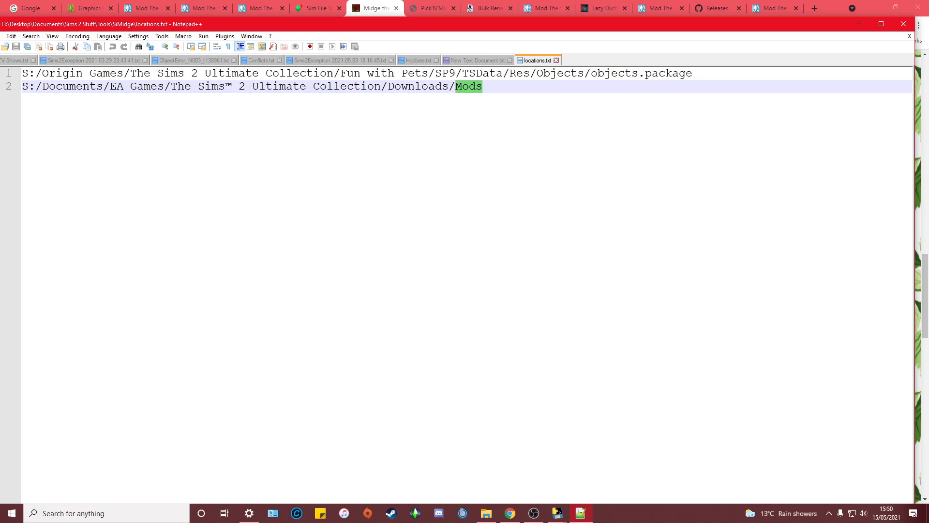
pyautogui.moveTo(485, 87); pyautogui.dragTo(22, 86)
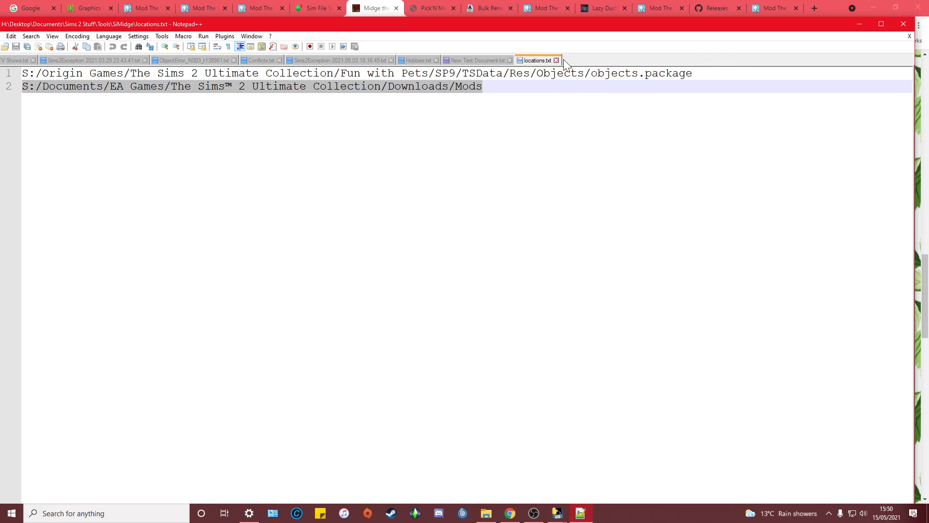
pyautogui.click(523, 88)
pyautogui.hotkey('ctrl', 'a')
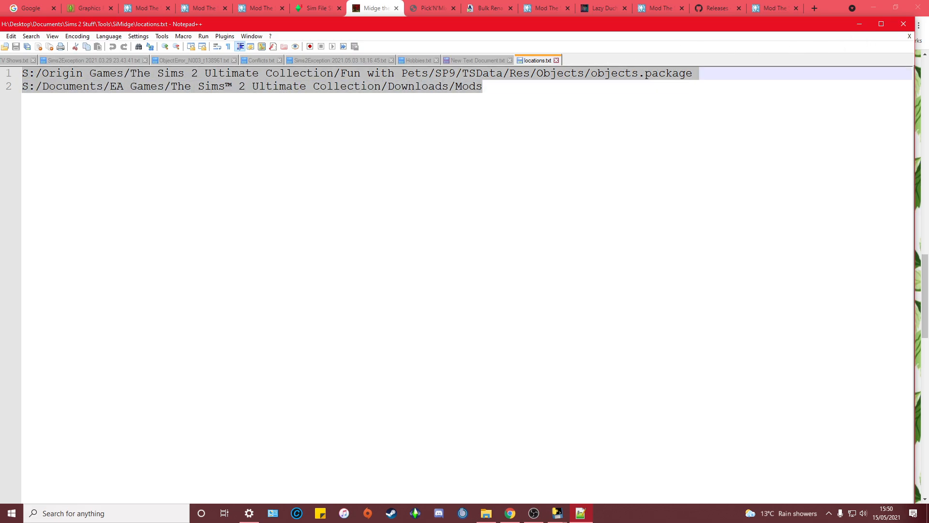
pyautogui.click(482, 100)
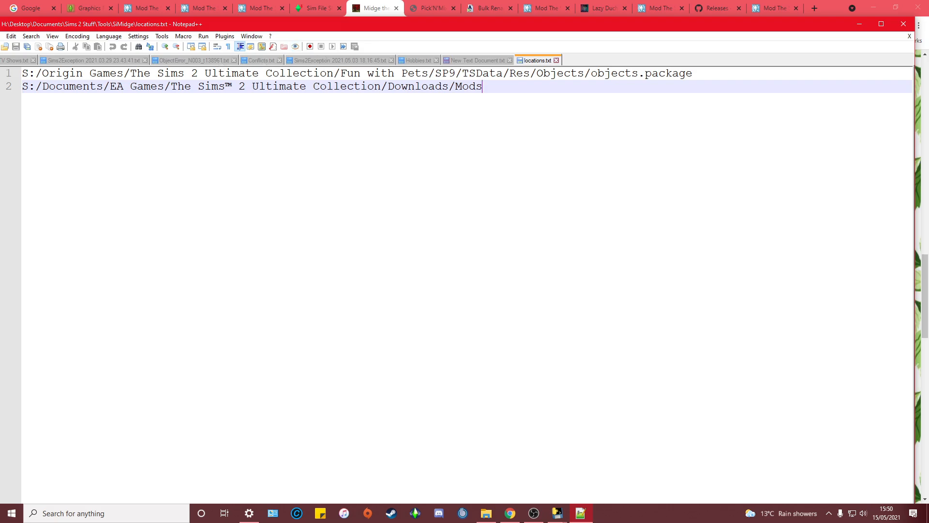
pyautogui.click(859, 24)
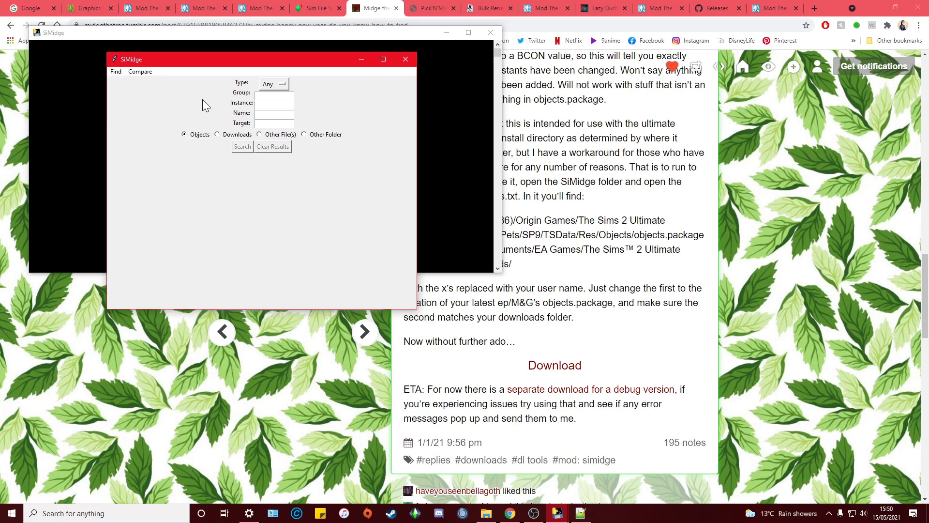
# Step: In SiMidge, set the search scope to Downloads, run a conflict search and bring its results to the front
pyautogui.click(218, 137)
pyautogui.click(116, 73)
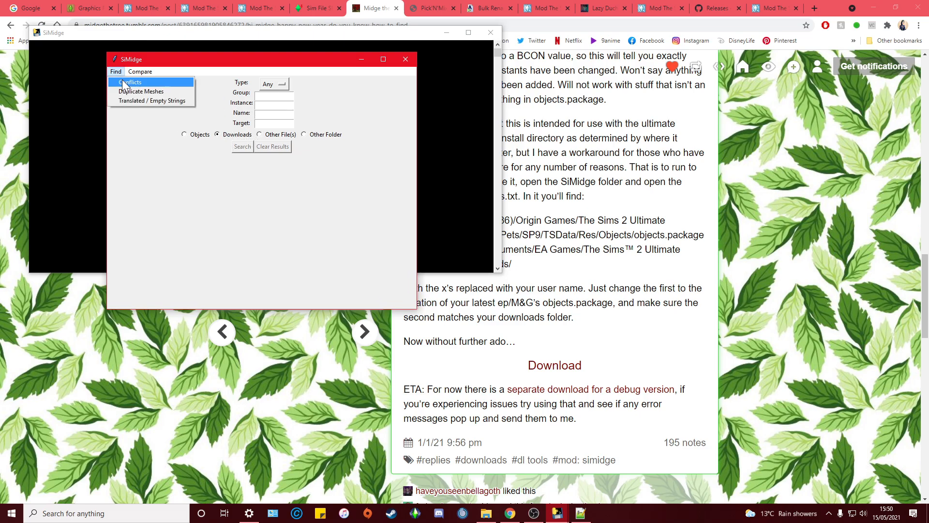
pyautogui.click(129, 82)
pyautogui.click(52, 188)
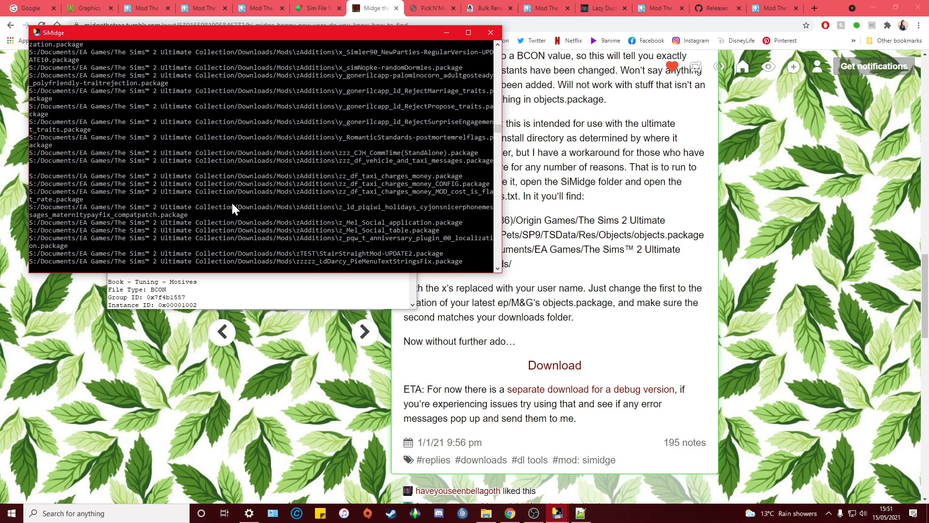
pyautogui.click(360, 290)
pyautogui.scroll(-1, 361, 291)
pyautogui.scroll(1, 185, 297)
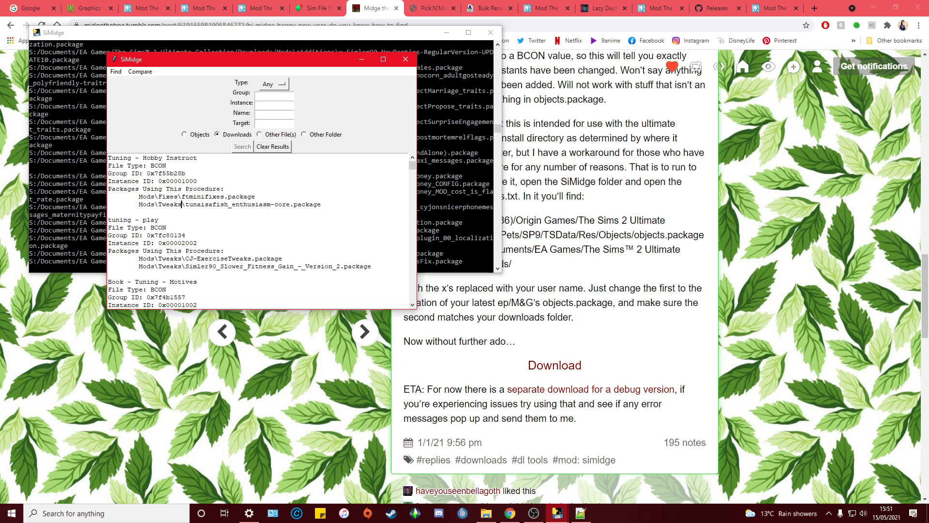
# Step: Copy all of the SiMidge conflict results into New Text Document.txt in Notepad++, replacing its contents
pyautogui.hotkey('ctrl', 'a')
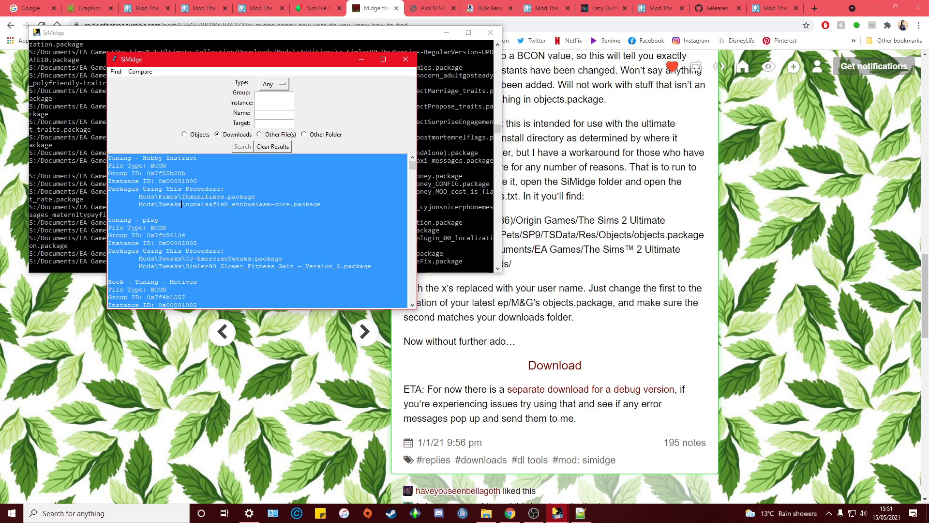
pyautogui.click(580, 512)
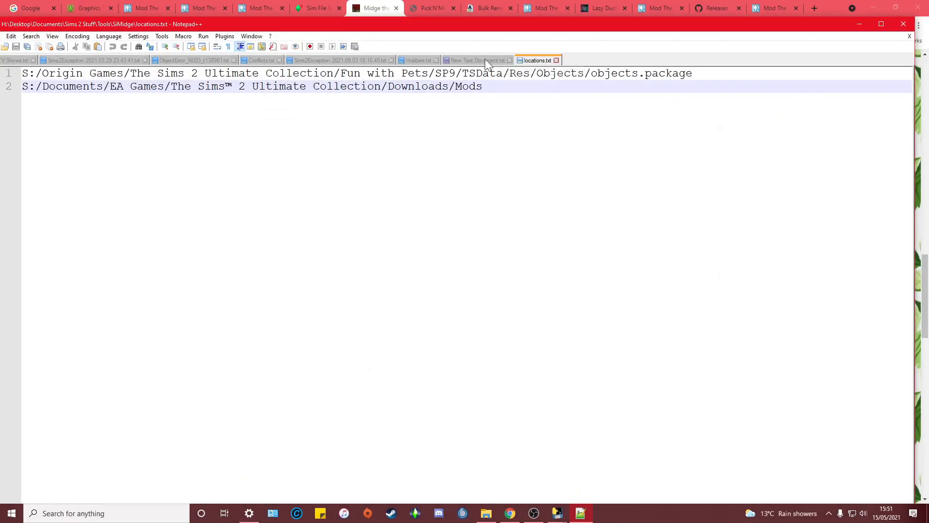
pyautogui.click(488, 62)
pyautogui.hotkey('ctrl', 'a')
pyautogui.hotkey('ctrl', 'v')
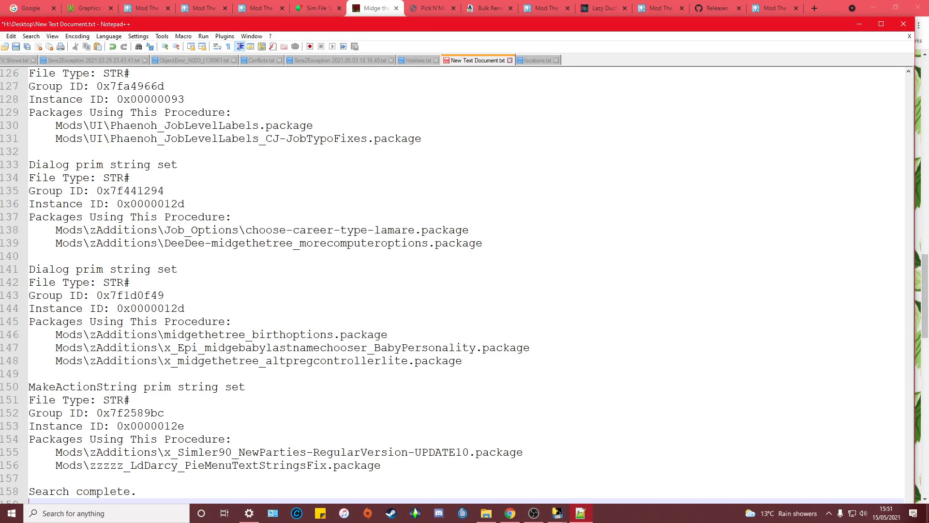
# Step: Look through the pasted conflict entries from the end of the list up to the Chef, Journalism and Psychic job labels
pyautogui.scroll(4, 465, 280)
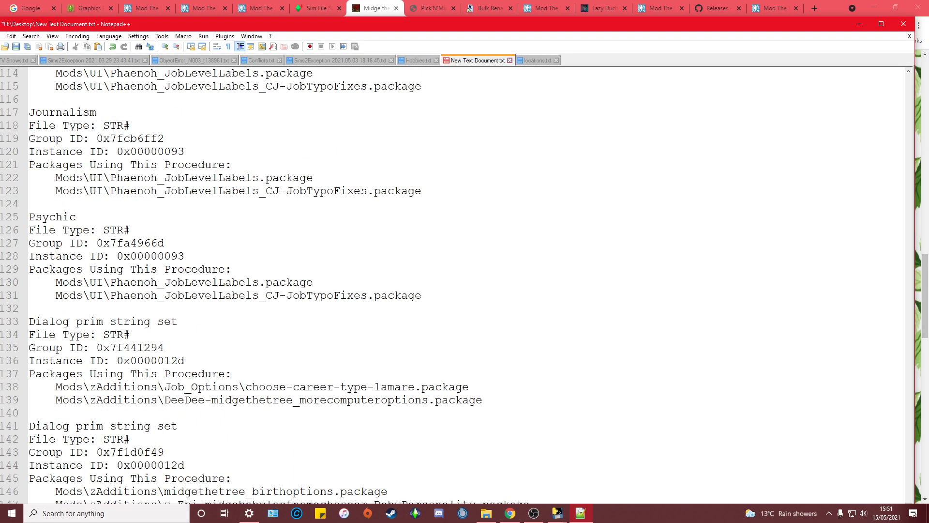
pyautogui.scroll(3, 464, 281)
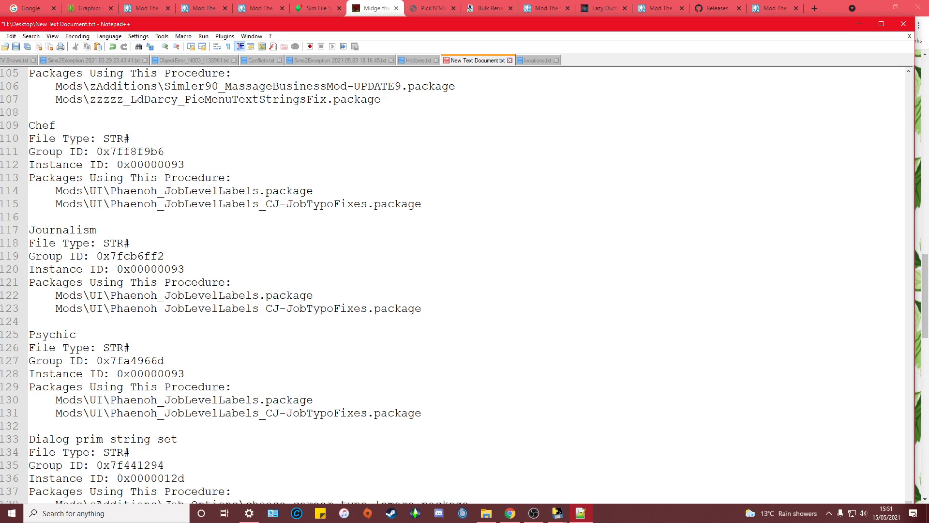
pyautogui.scroll(1, 231, 285)
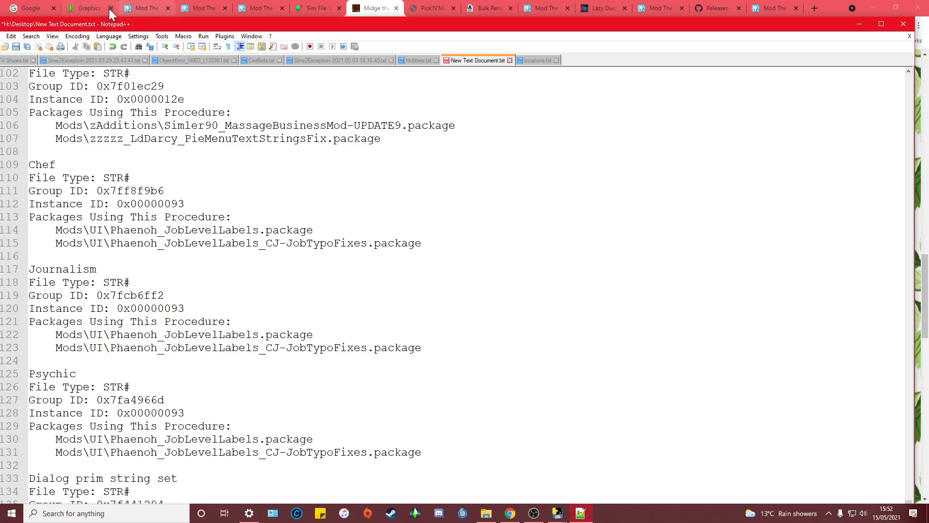
pyautogui.moveTo(97, 29); pyautogui.dragTo(110, 23)
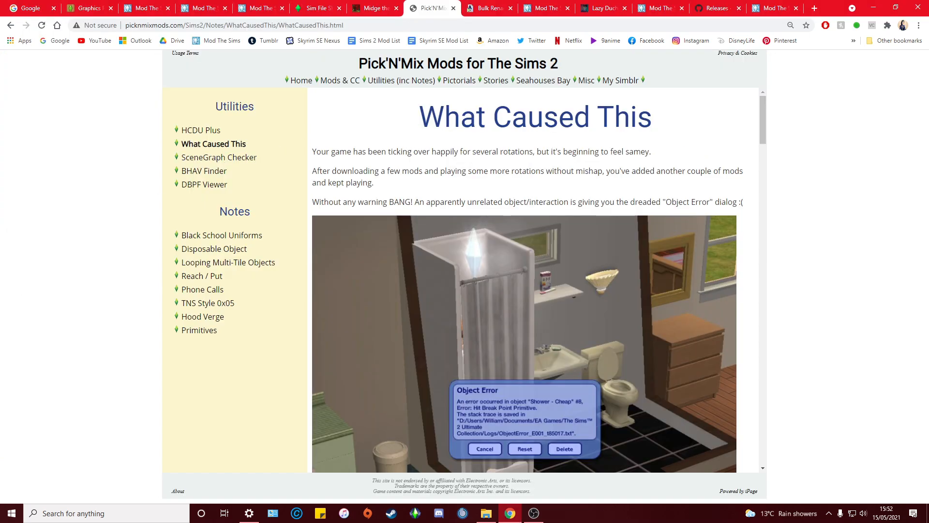
# Step: In Chrome, read the What Caused This page on Pick'N'Mix Mods and glance at the HCDU Plus page's scan instructions
pyautogui.scroll(-2, 589, 218)
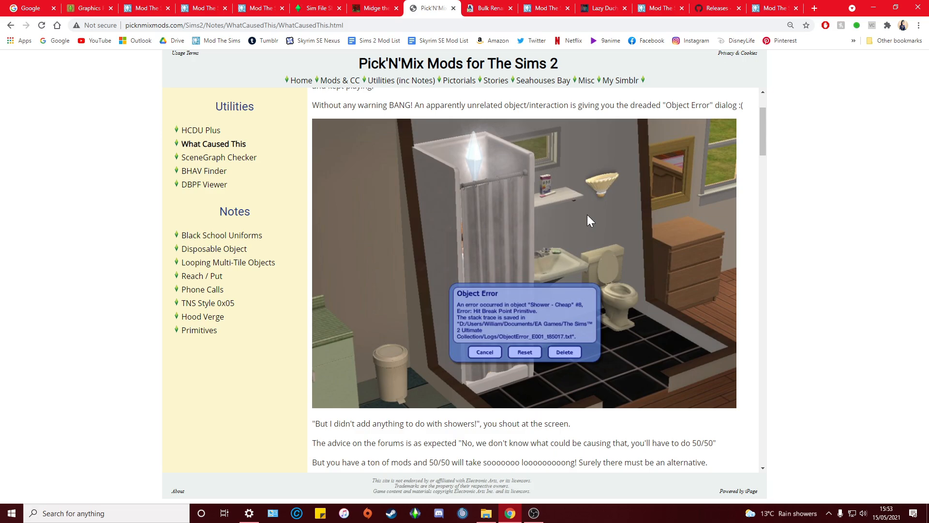
pyautogui.scroll(2, 570, 321)
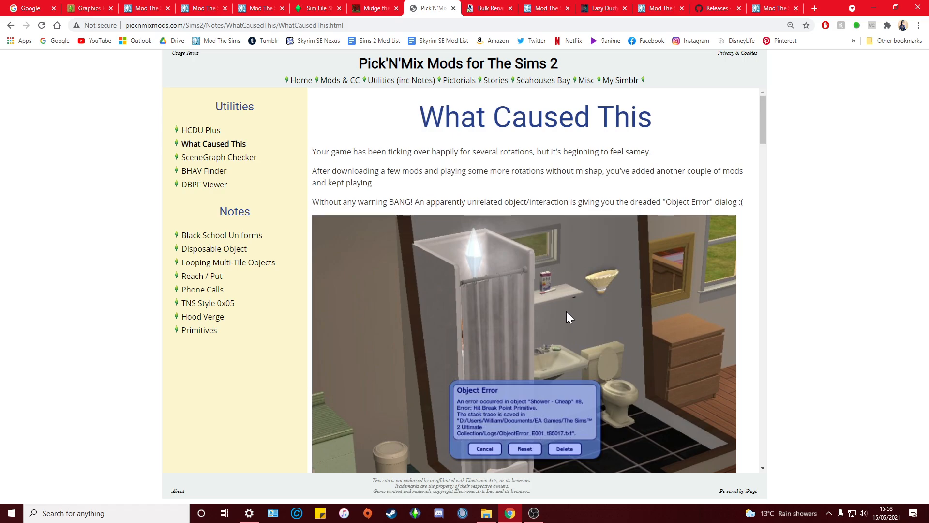
pyautogui.scroll(-3, 565, 310)
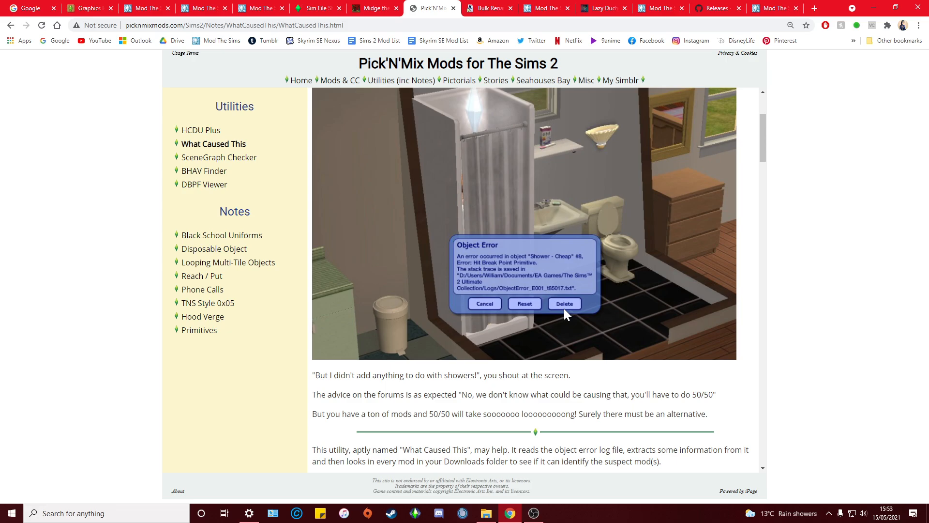
pyautogui.scroll(3, 564, 308)
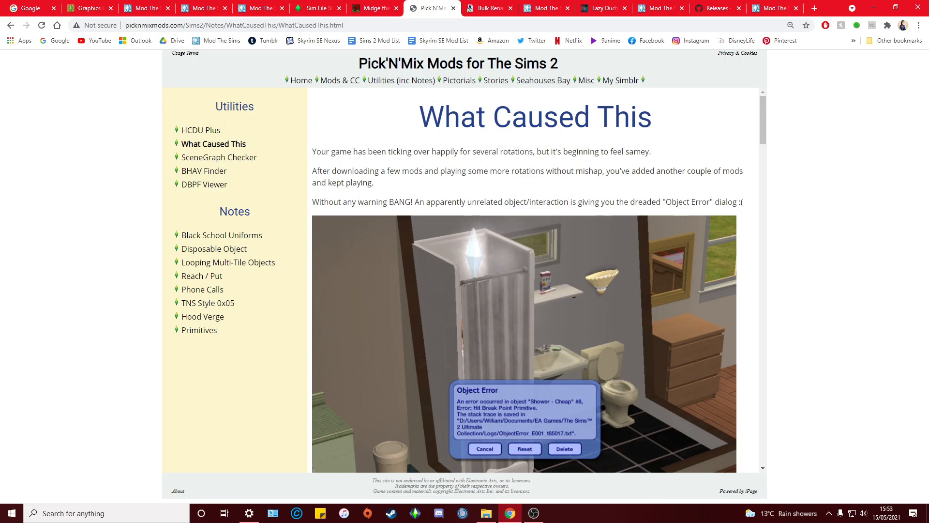
pyautogui.click(198, 130)
pyautogui.scroll(-6, 547, 332)
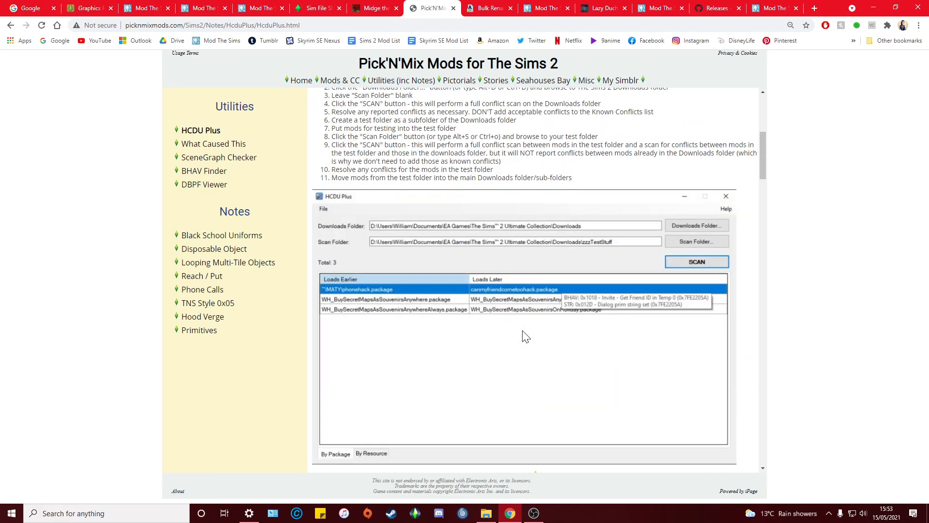
pyautogui.scroll(6, 524, 336)
pyautogui.click(214, 143)
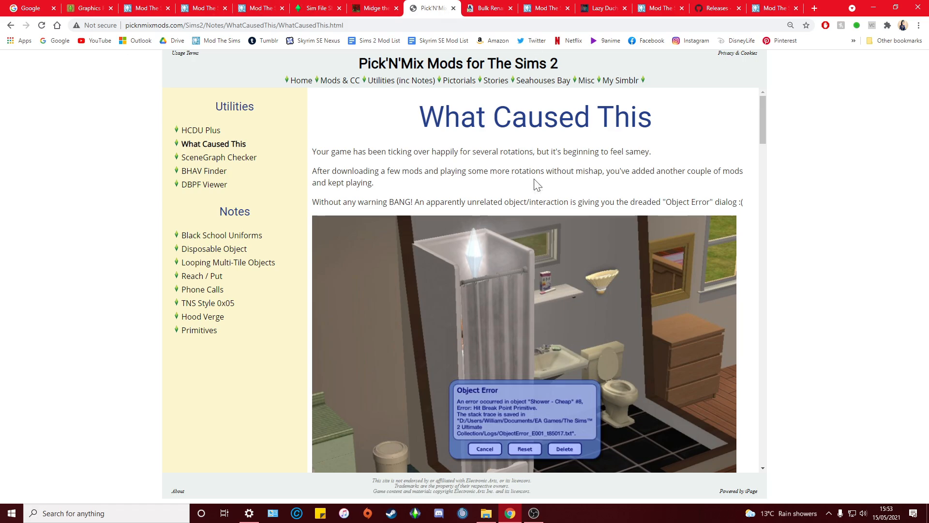
pyautogui.scroll(-1, 534, 188)
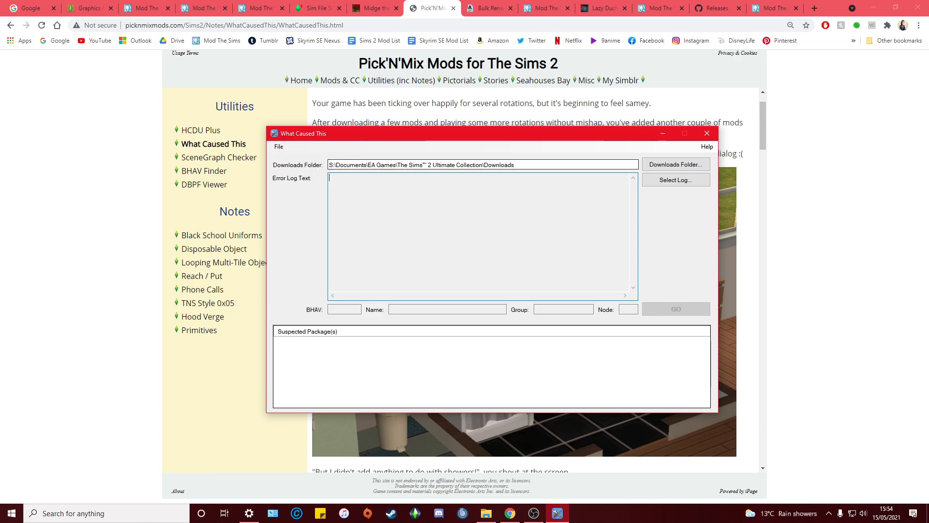
# Step: Load ObjectError_N003_t413093.txt from the EA Games > The Sims 2 Ultimate Collection > Logs folder as the error log in What Caused This
pyautogui.click(673, 187)
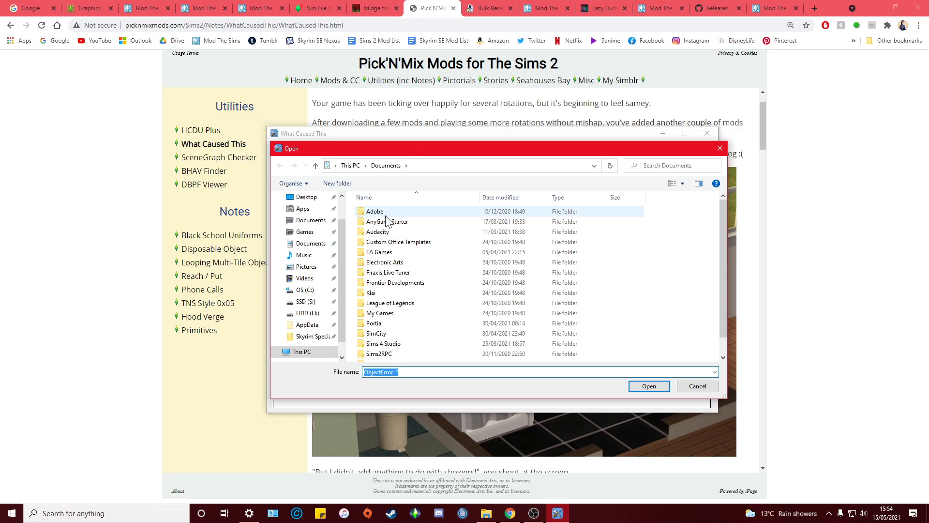
pyautogui.doubleClick(382, 251)
pyautogui.doubleClick(376, 215)
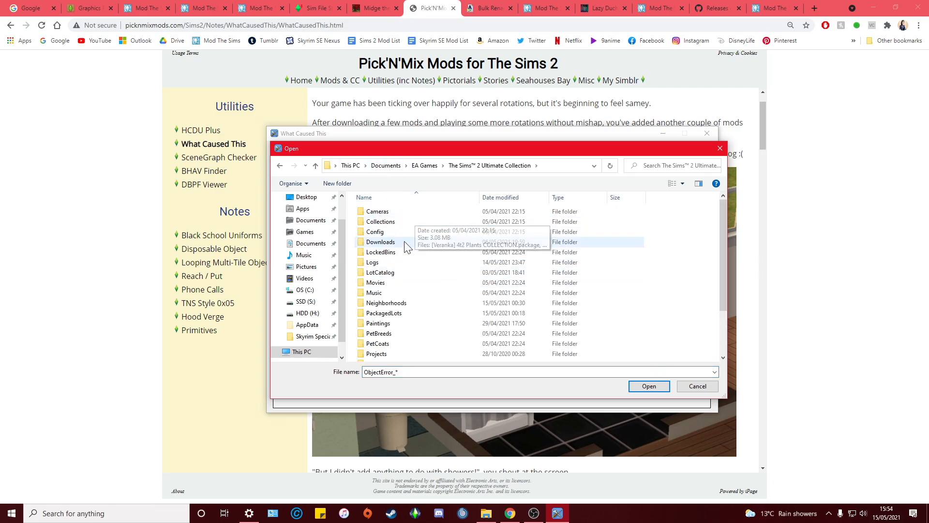
pyautogui.doubleClick(407, 264)
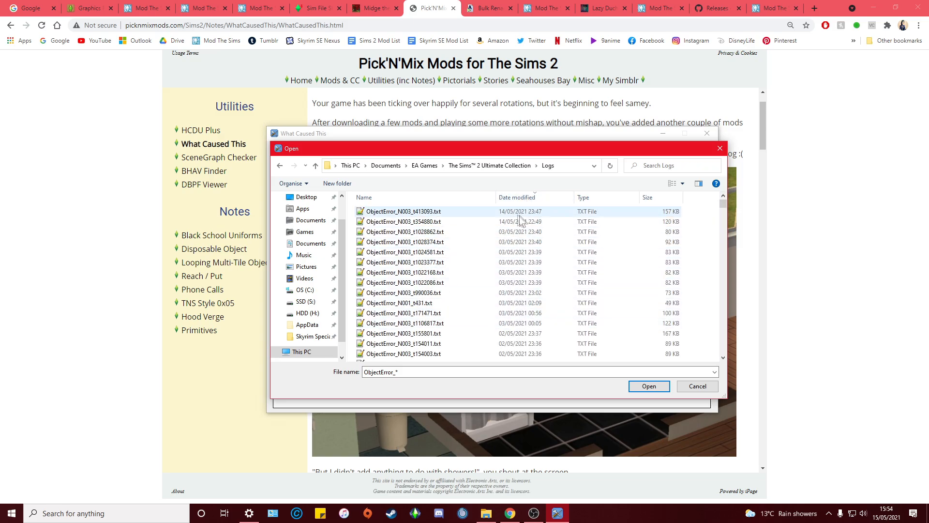
pyautogui.doubleClick(403, 211)
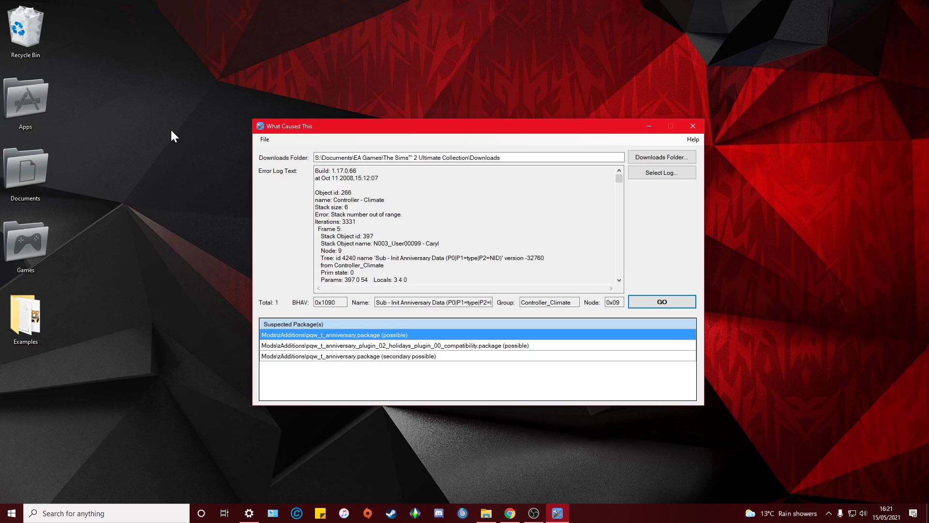
# Step: Examine the object name and error lines of the loaded log, and go through the suspected packages listed for it
pyautogui.moveTo(403, 214); pyautogui.dragTo(314, 200)
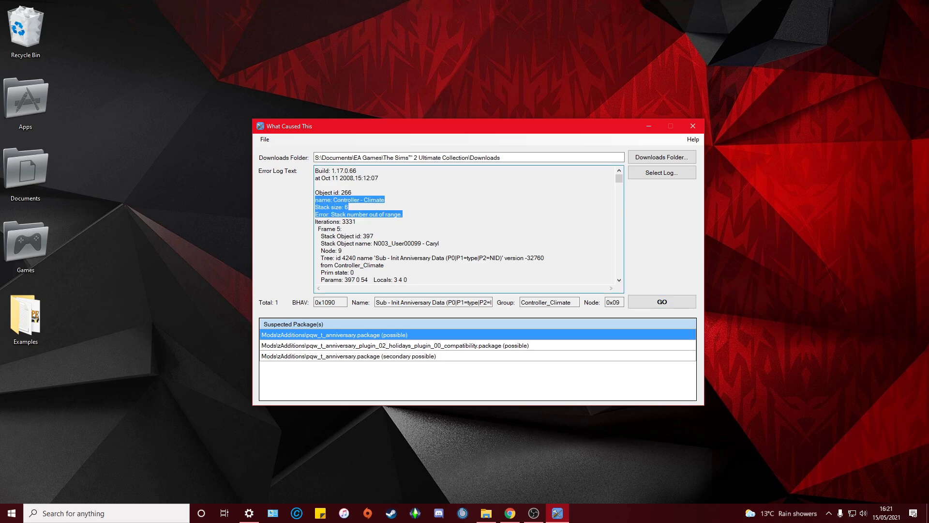
pyautogui.click(358, 222)
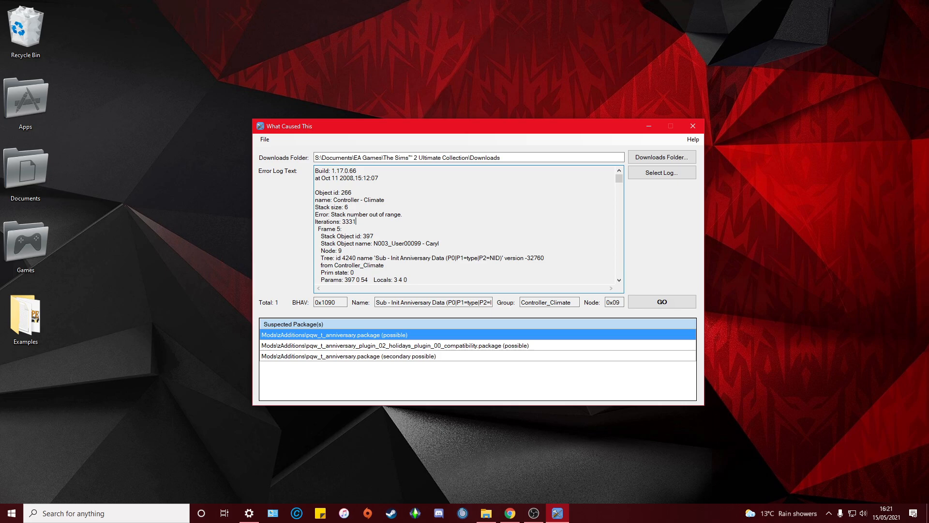
pyautogui.click(450, 356)
pyautogui.click(444, 345)
pyautogui.click(420, 335)
pyautogui.click(416, 350)
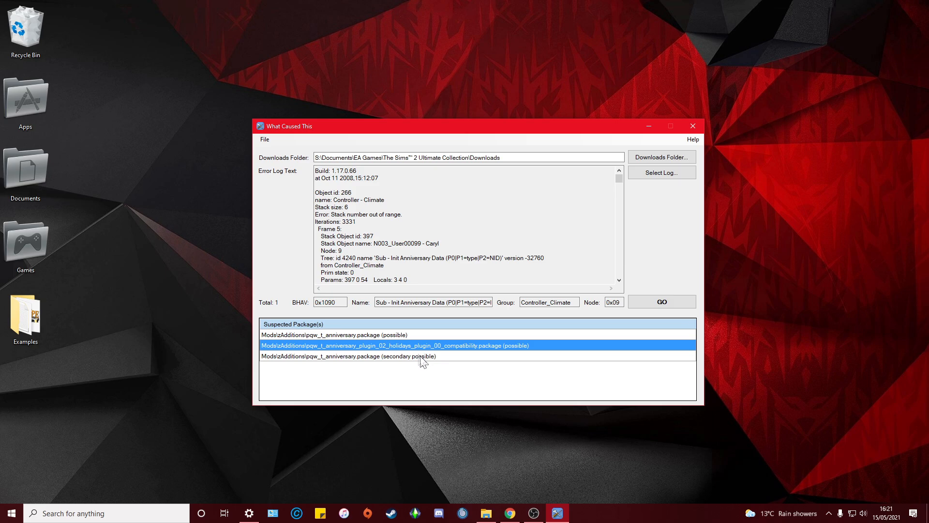
pyautogui.click(422, 358)
pyautogui.click(382, 335)
pyautogui.click(364, 341)
pyautogui.click(348, 338)
pyautogui.click(346, 344)
pyautogui.click(346, 357)
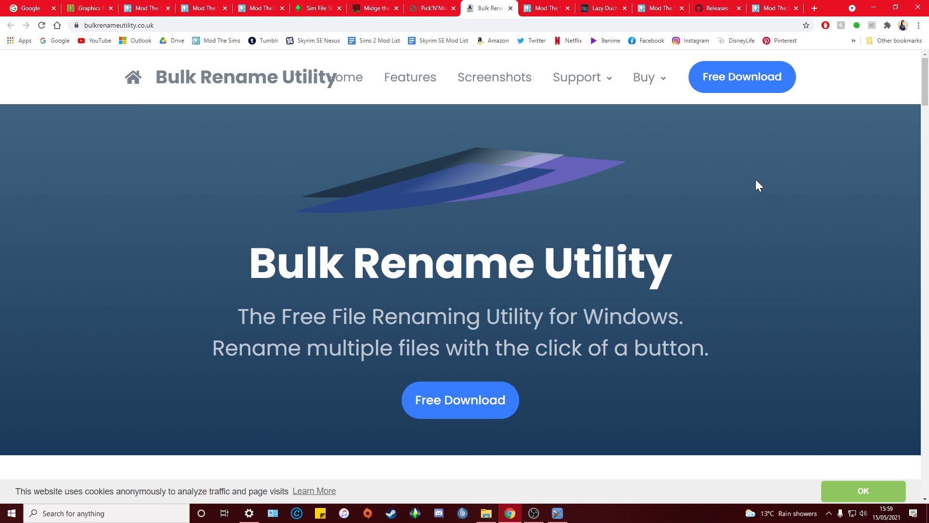
# Step: Read the I Love The Sims 2 CC post on Bulk Rename Utility, including its special characters list and illustrated folder instructions
pyautogui.click(873, 8)
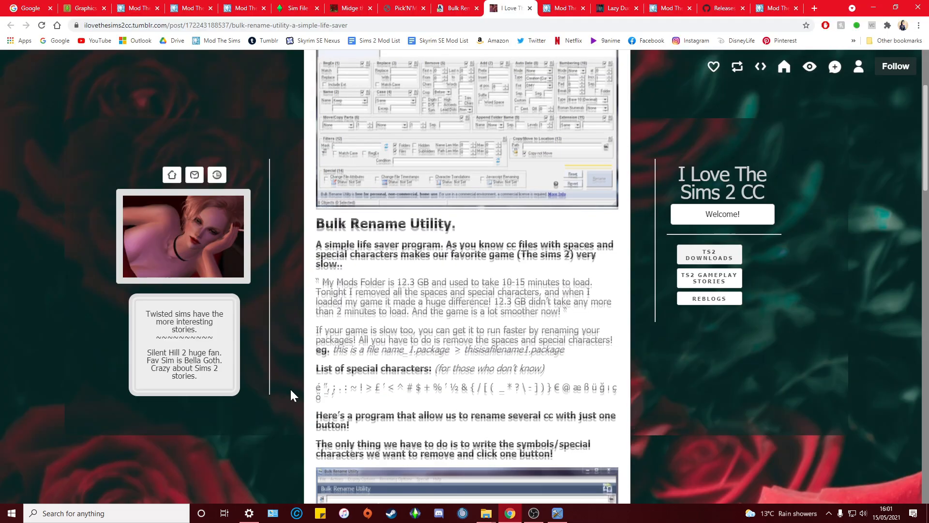
pyautogui.scroll(3, 289, 387)
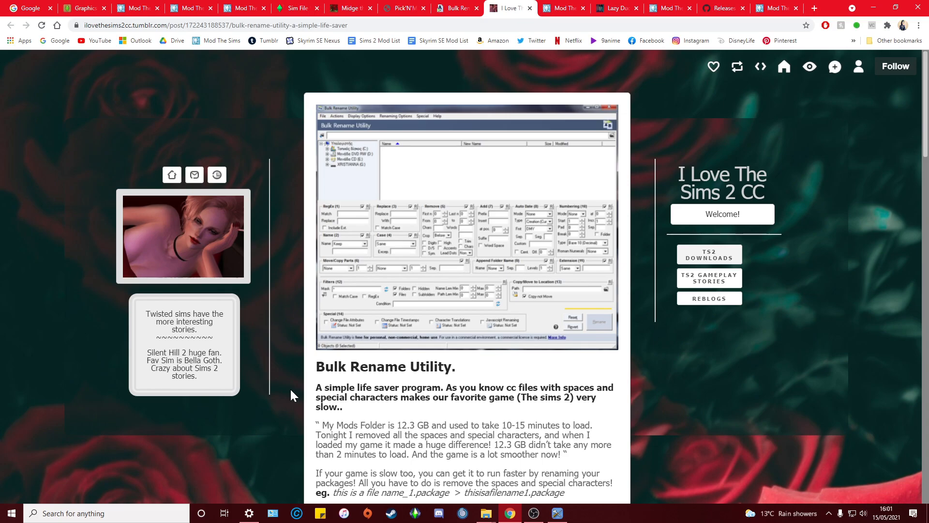
pyautogui.scroll(-5, 289, 388)
pyautogui.scroll(-3, 564, 379)
pyautogui.scroll(3, 502, 319)
pyautogui.scroll(-1, 501, 320)
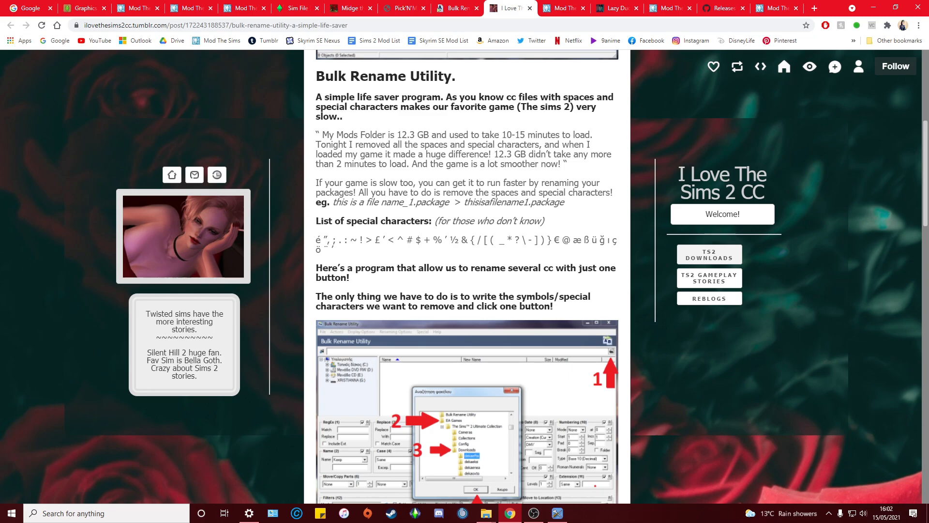
pyautogui.scroll(-2, 425, 249)
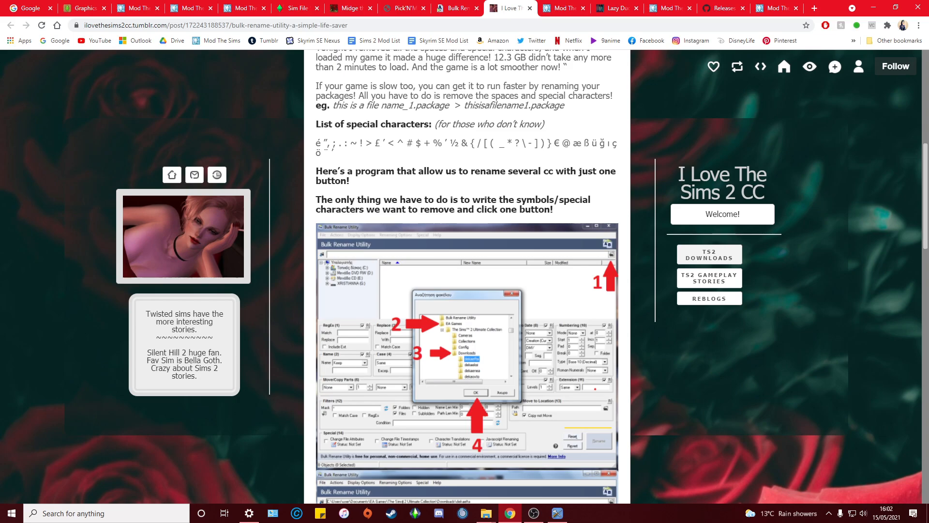
pyautogui.scroll(-3, 434, 254)
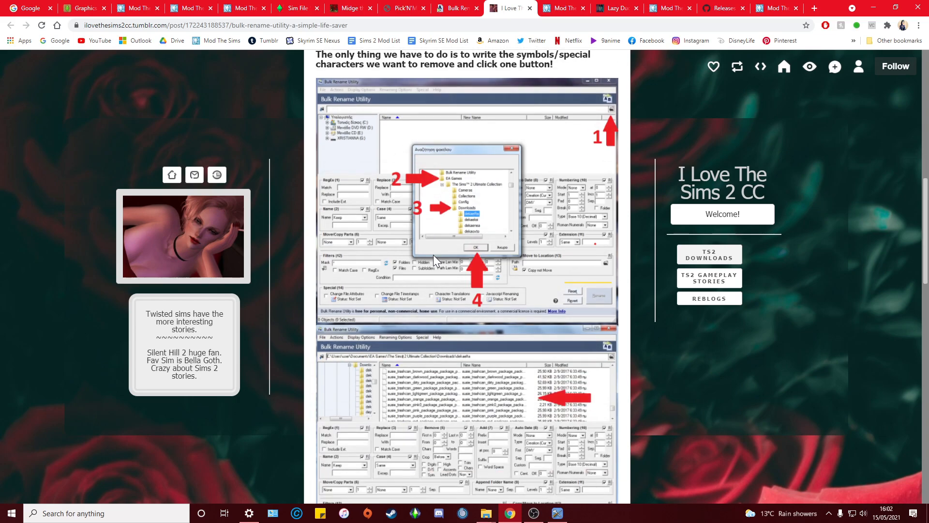
pyautogui.scroll(-6, 434, 255)
pyautogui.scroll(10, 430, 255)
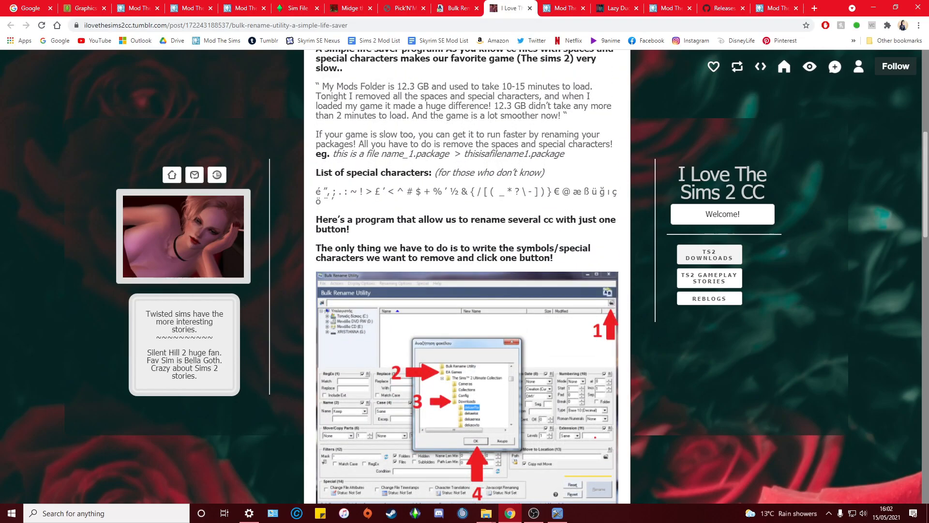
pyautogui.scroll(1, 401, 282)
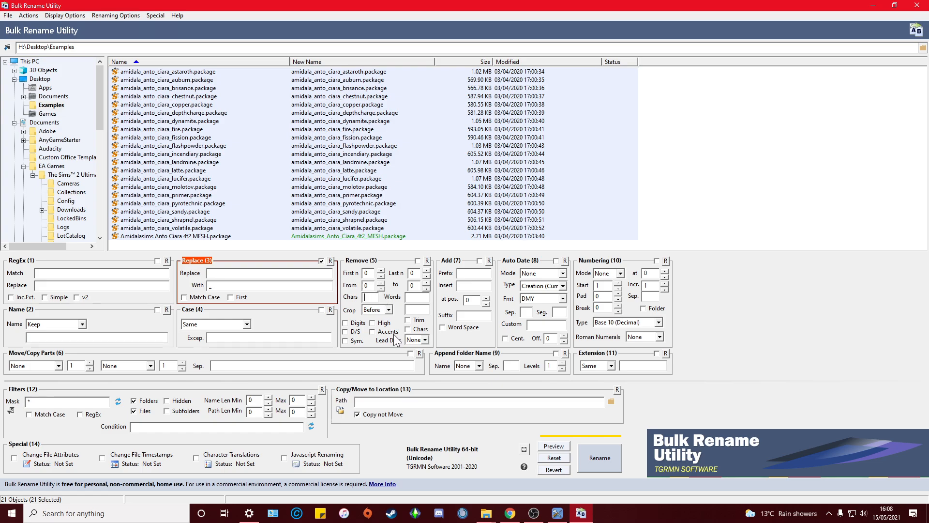
# Step: In Bulk Rename Utility, rename the selected Examples packages so that spaces in their file names become underscores
pyautogui.click(366, 297)
pyautogui.click(598, 457)
pyautogui.click(479, 309)
pyautogui.press('Return')
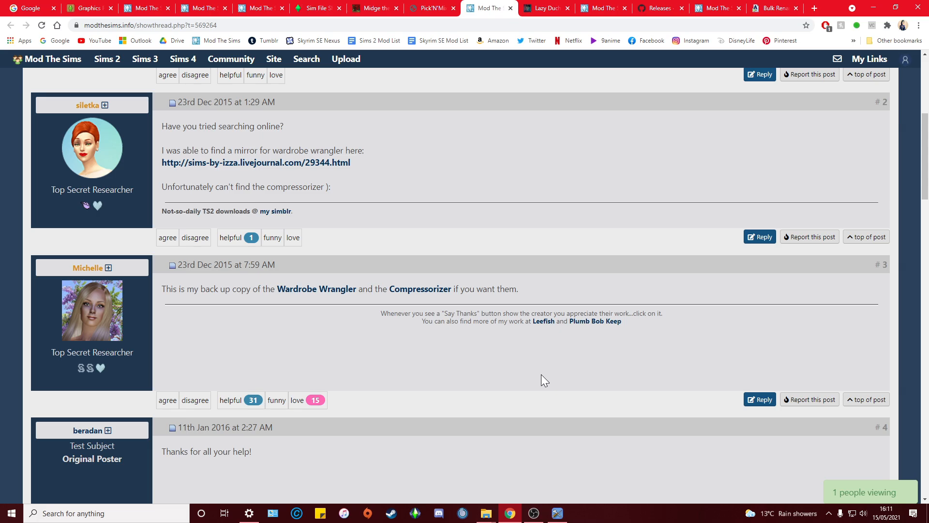
# Step: Download the Compressorizer from the backup copy link in the Mod The Sims thread and move its window over the Examples folder
pyautogui.click(420, 288)
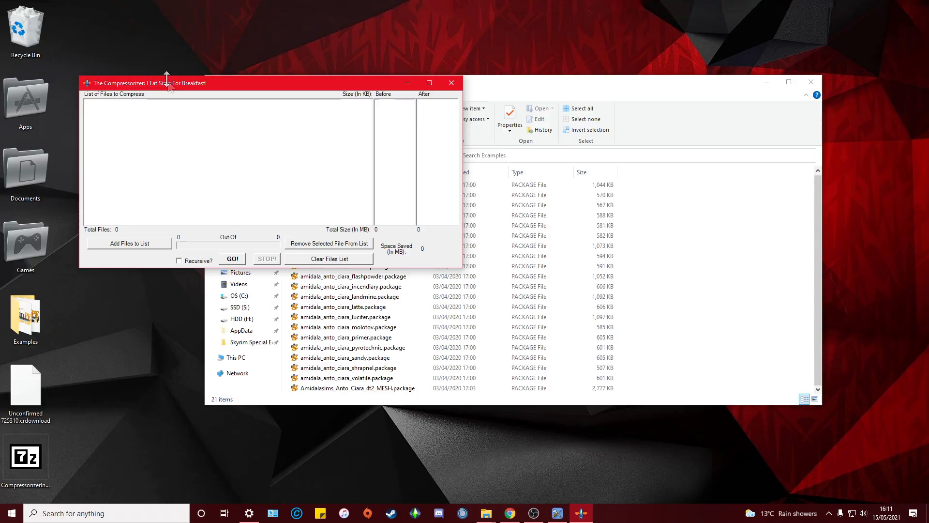
pyautogui.moveTo(166, 82); pyautogui.dragTo(289, 82)
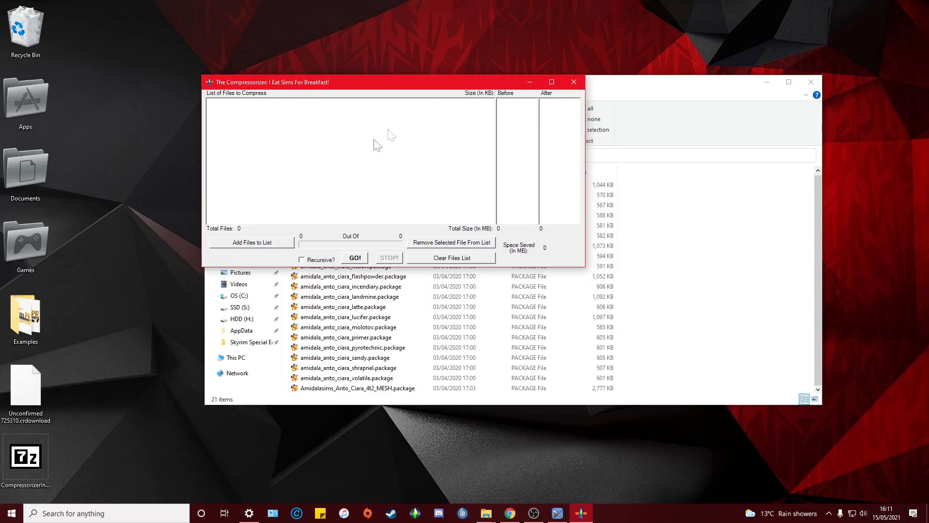
# Step: In the Compressorizer, add the desktop Examples folder with Recursive enabled and compress all of its packages
pyautogui.click(302, 260)
pyautogui.click(246, 242)
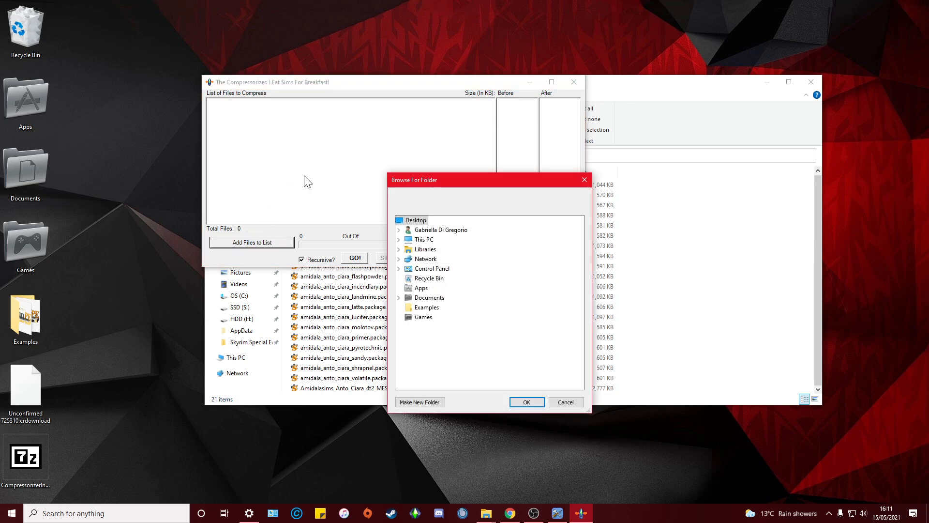
pyautogui.click(426, 308)
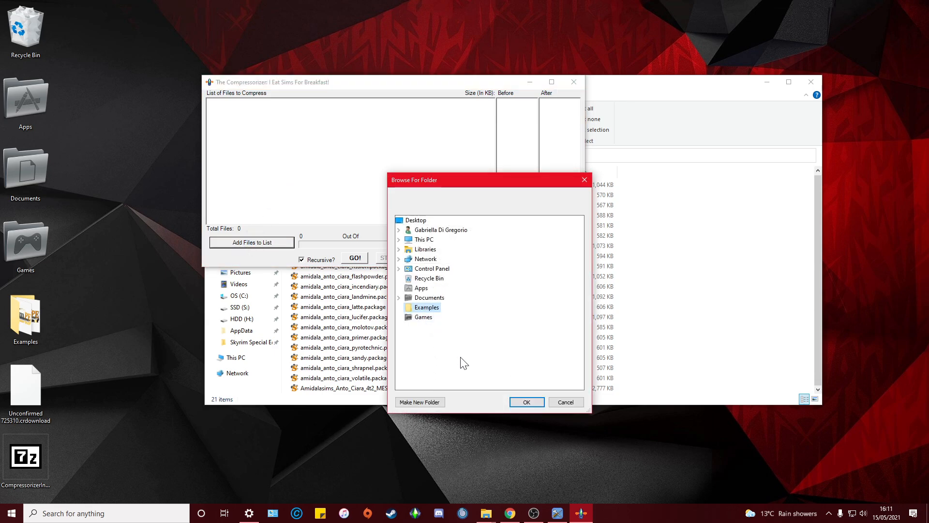
pyautogui.click(527, 402)
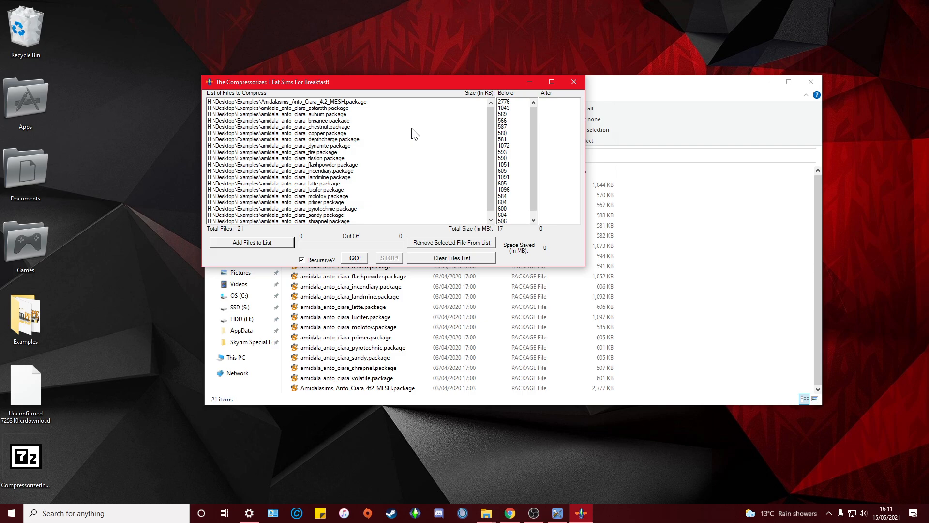
pyautogui.click(361, 257)
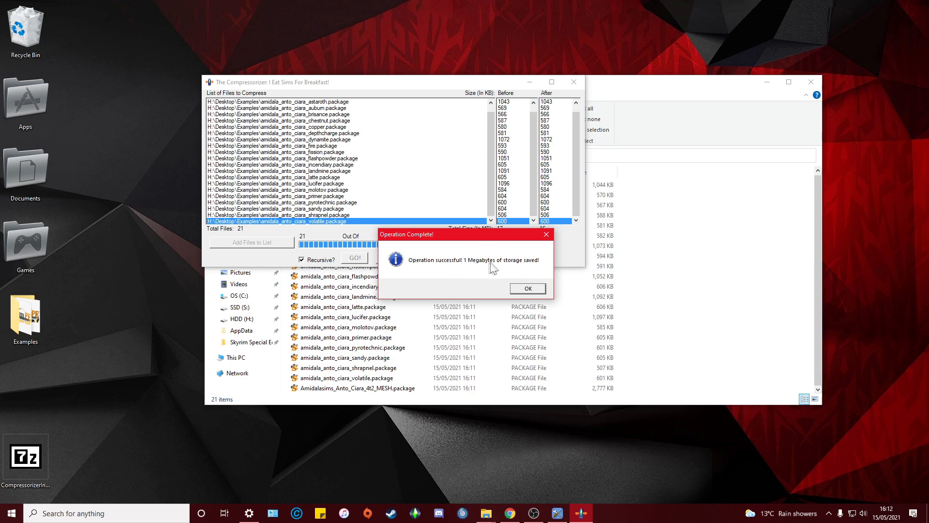
pyautogui.moveTo(483, 234); pyautogui.dragTo(457, 237)
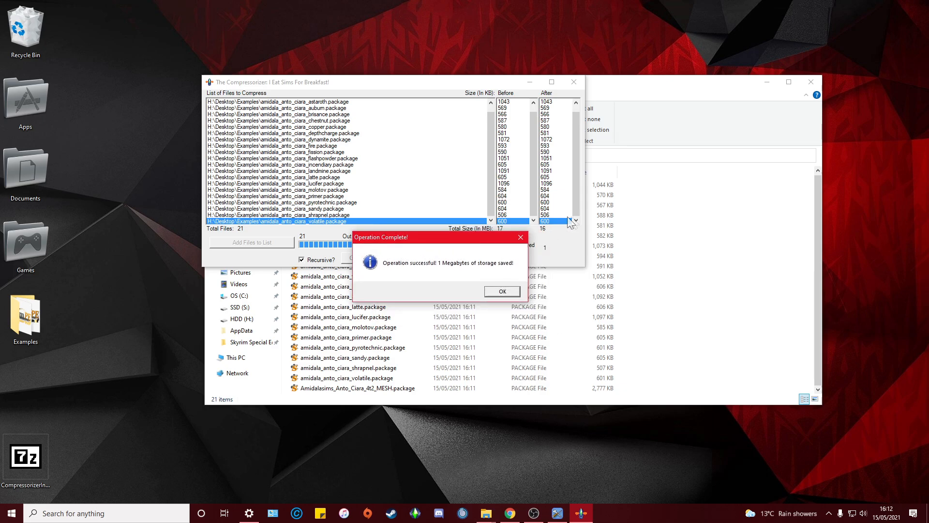
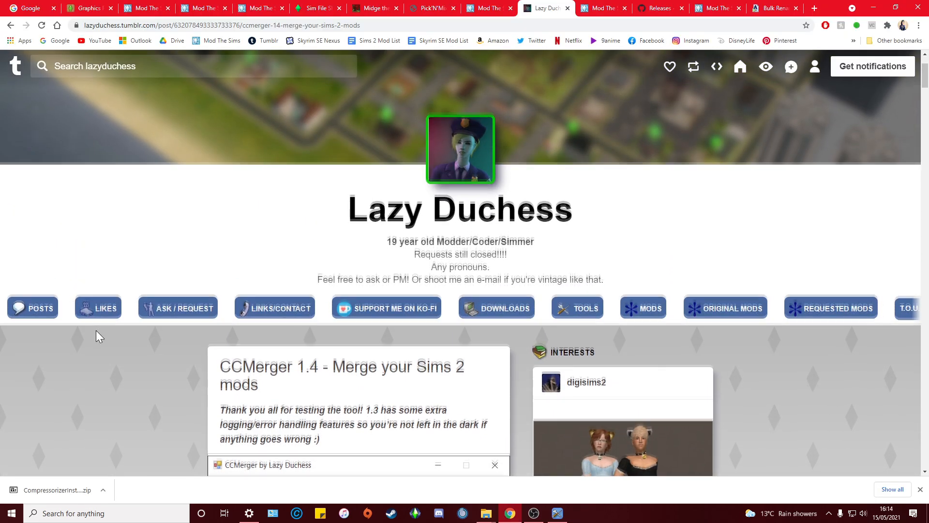
# Step: In Chrome, read Lazy Duchess's CCMerger 1.4 post, including the merge settings and backup recommendations, and minimise the browser
pyautogui.scroll(-5, 96, 330)
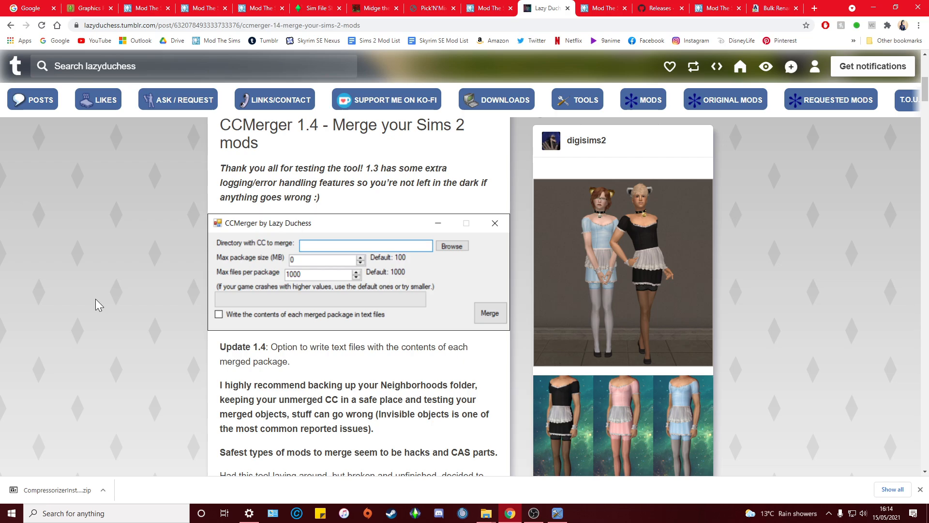
pyautogui.scroll(1, 99, 305)
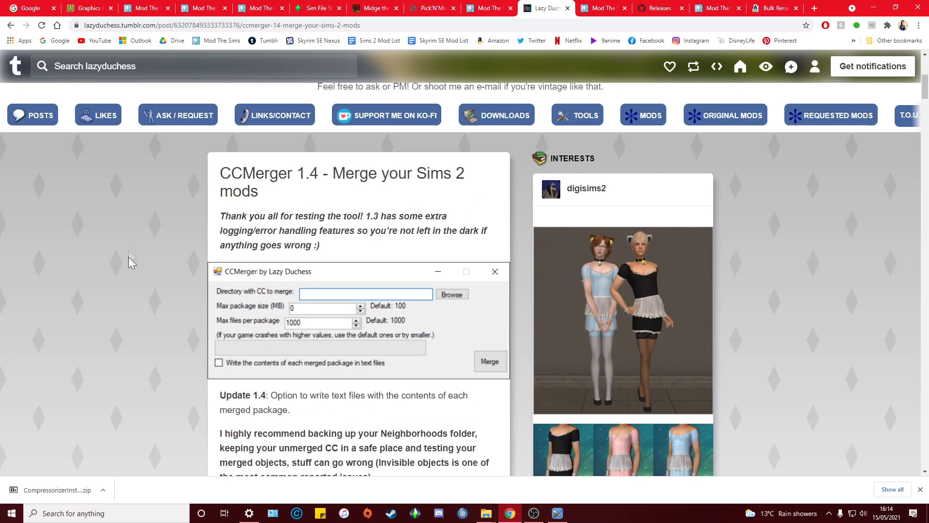
pyautogui.scroll(-1, 131, 254)
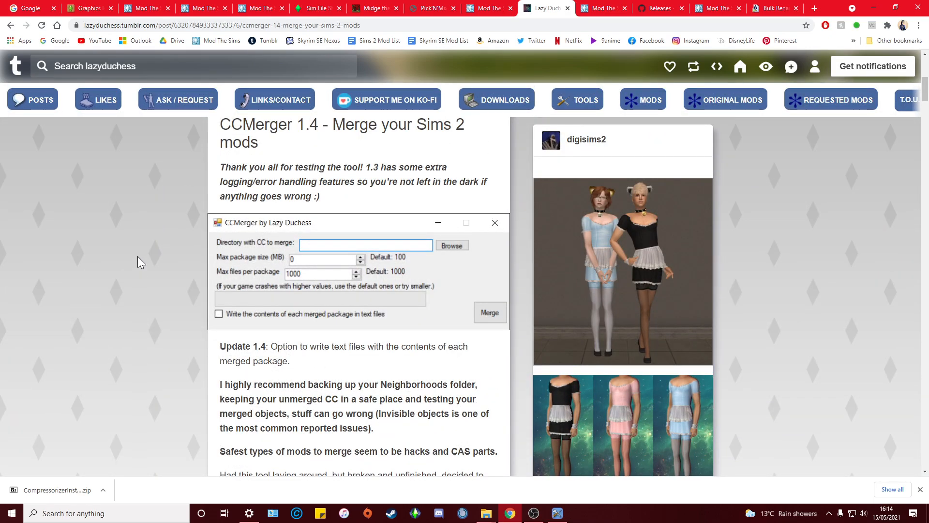
pyautogui.click(873, 7)
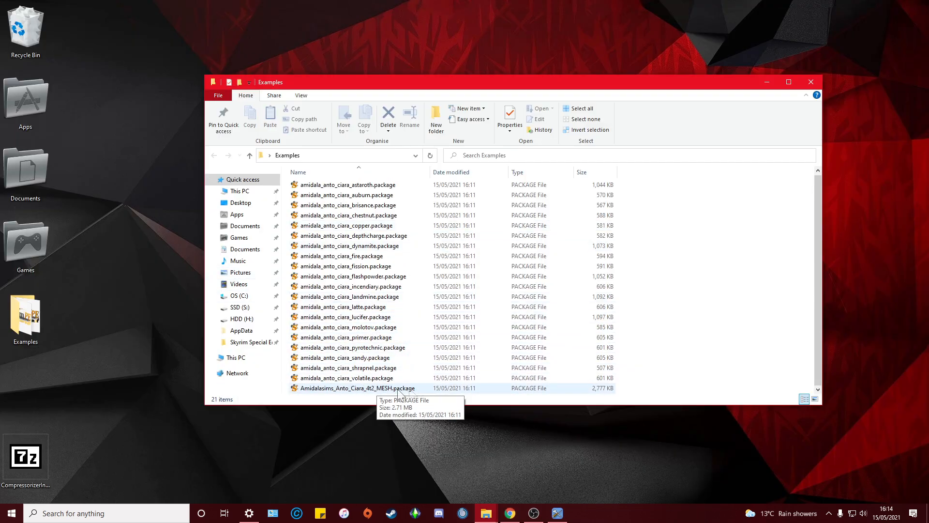
# Step: Look over the New Sims 2 CC hair folders, close that window and examine the mesh and recolour packages in the Examples folder
pyautogui.hotkey('alt', 'Tab')
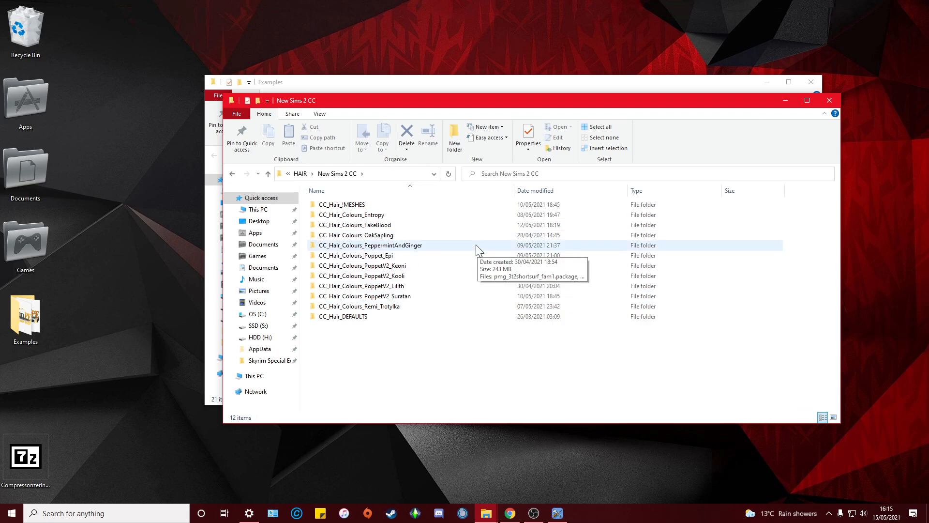
pyautogui.click(828, 100)
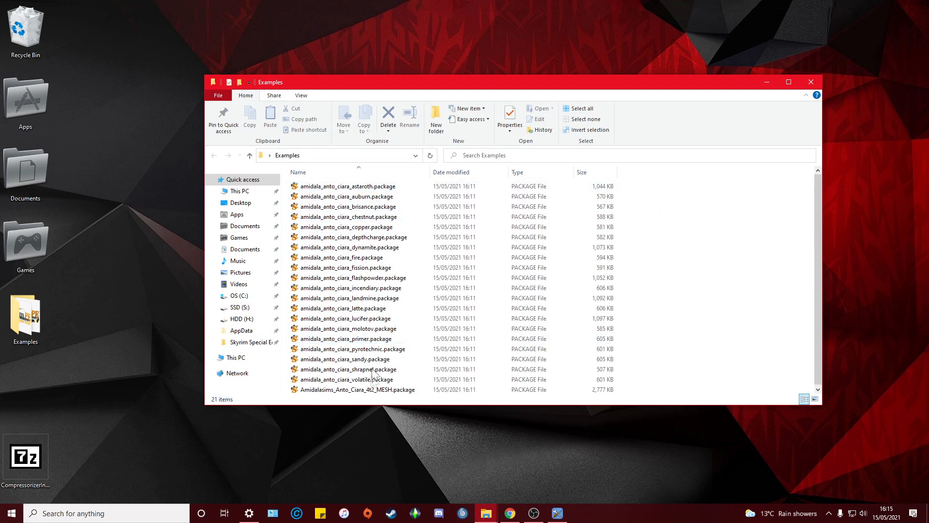
pyautogui.click(375, 389)
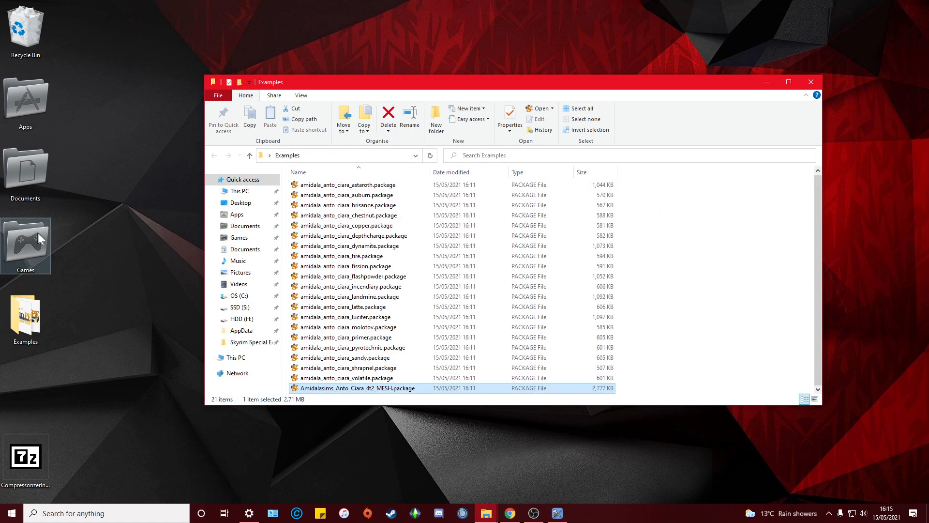
pyautogui.scroll(1, 329, 271)
pyautogui.click(367, 187)
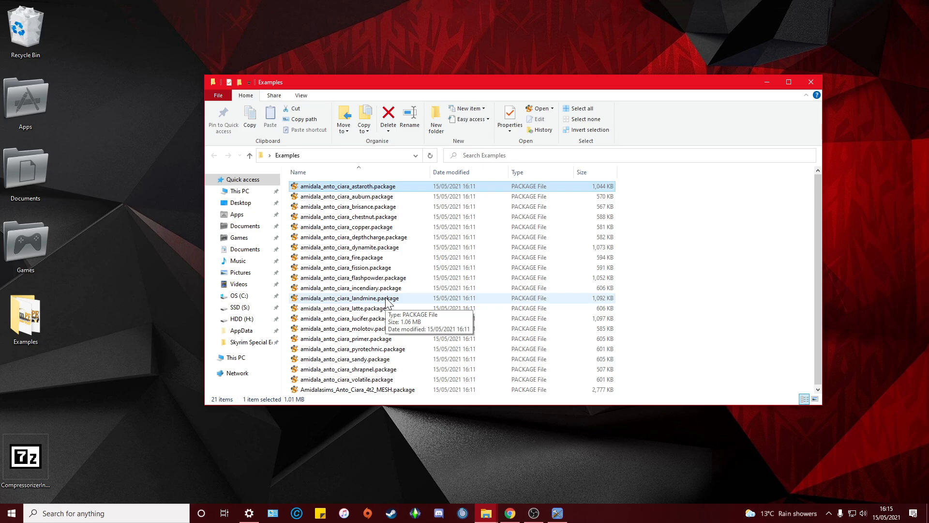
pyautogui.click(379, 268)
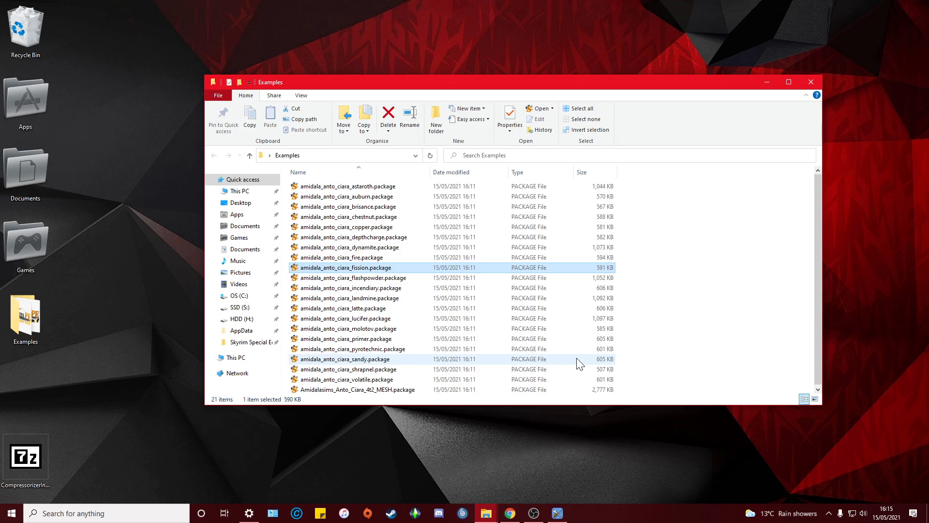
pyautogui.scroll(-1, 578, 357)
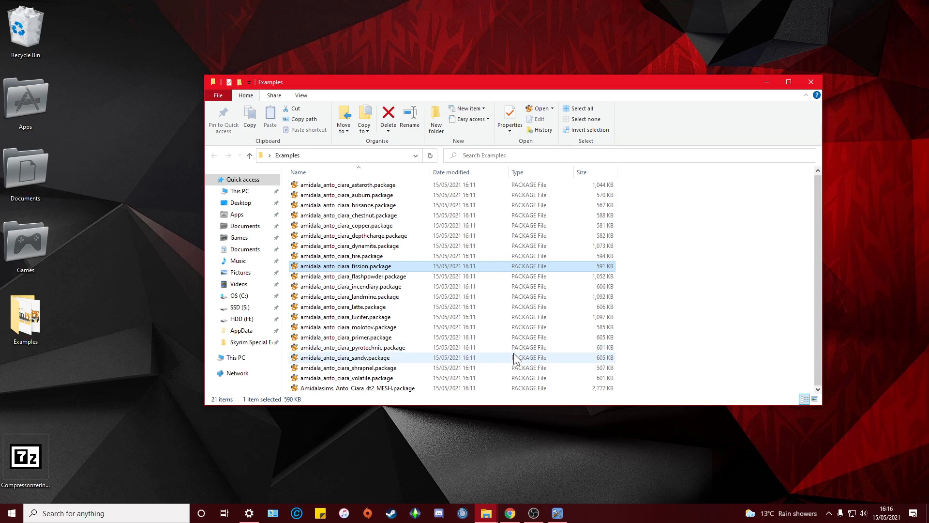
pyautogui.scroll(1, 512, 353)
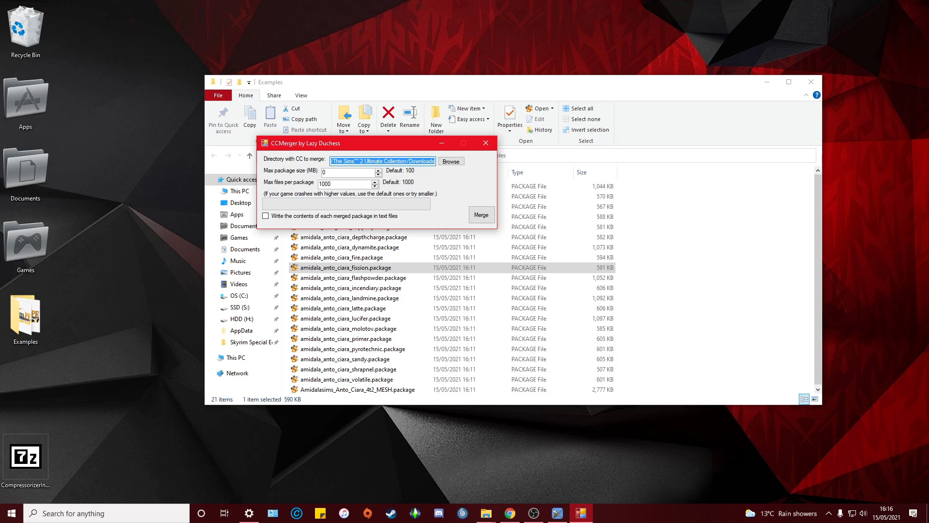
# Step: In CCMerger, set the directory to merge to the desktop Examples folder and the maximum package size to 1000 MB
pyautogui.click(451, 161)
pyautogui.click(428, 308)
pyautogui.click(526, 402)
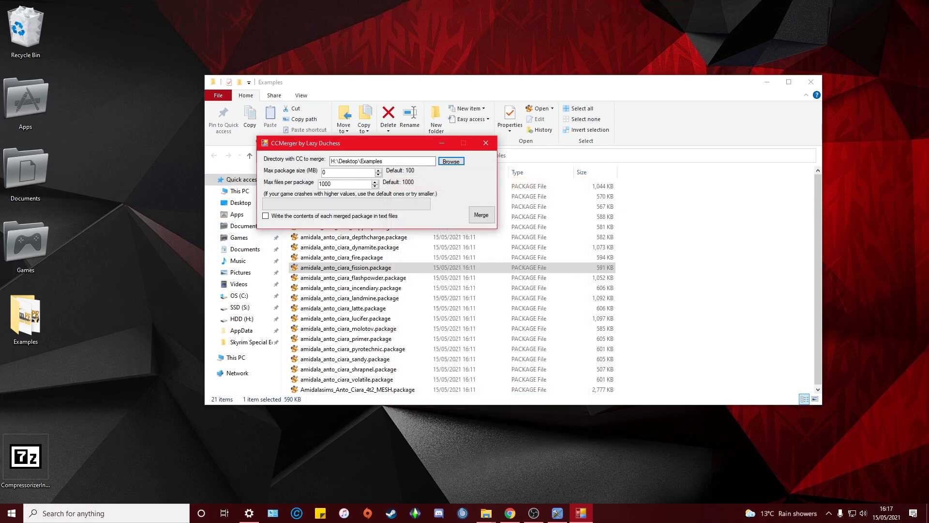
pyautogui.click(329, 173)
pyautogui.write('1')
pyautogui.write('000')
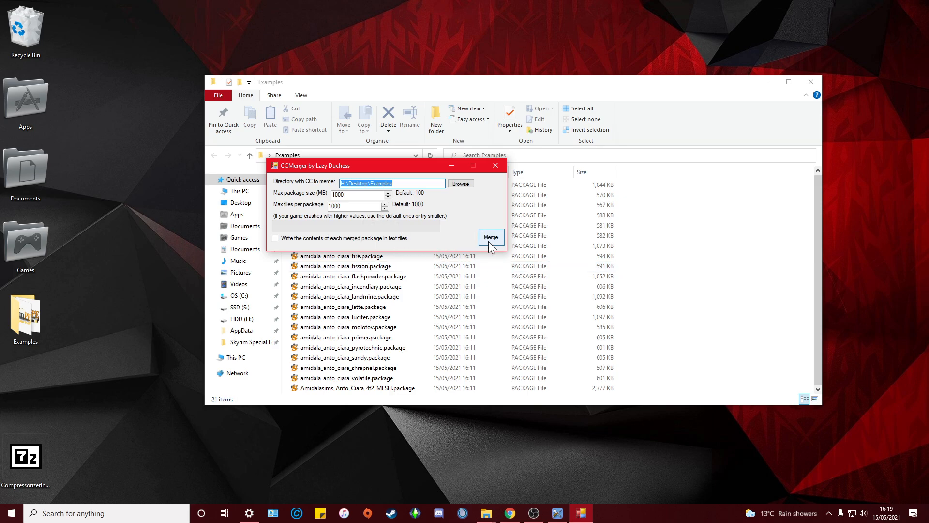
# Step: Move Amidalasims_Anto_Ciara_4t2_MESH.package out of the Examples folder onto the desktop
pyautogui.click(490, 237)
pyautogui.click(361, 387)
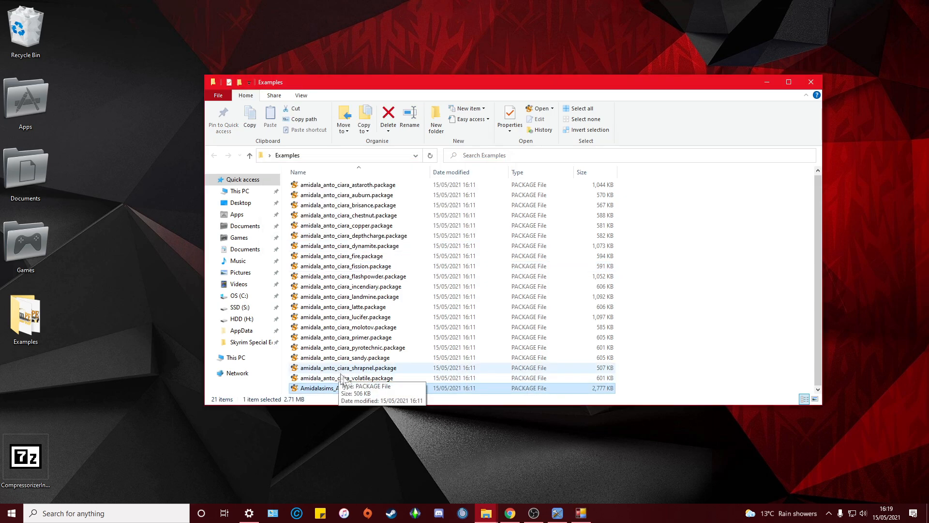
pyautogui.moveTo(338, 387); pyautogui.dragTo(134, 294)
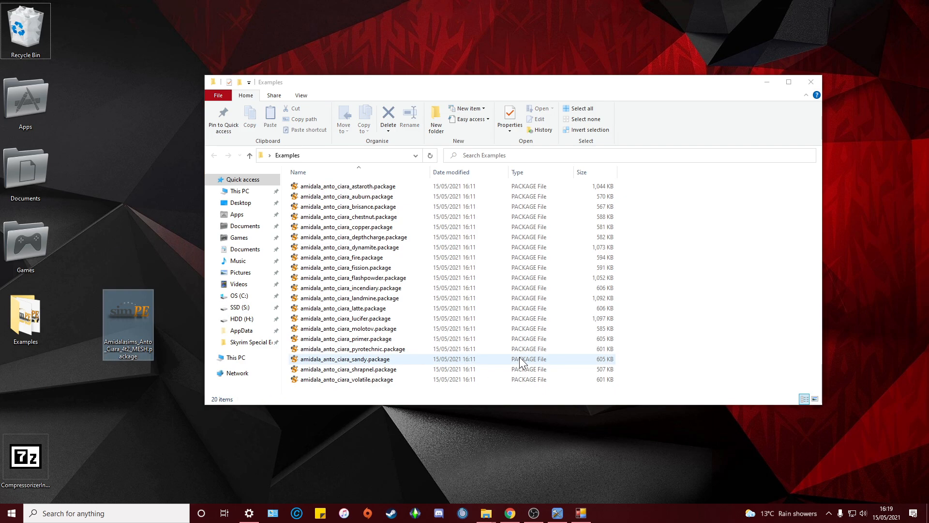
# Step: Merge the remaining Examples packages with CCMerger, saving the result in the same folder as Amidala_Anto_ciara
pyautogui.click(499, 517)
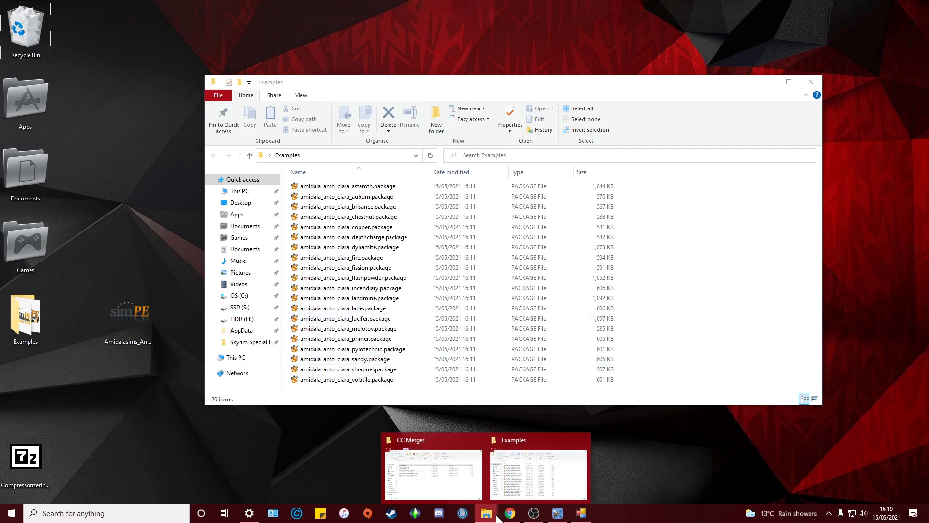
pyautogui.moveTo(478, 468)
pyautogui.moveTo(513, 474)
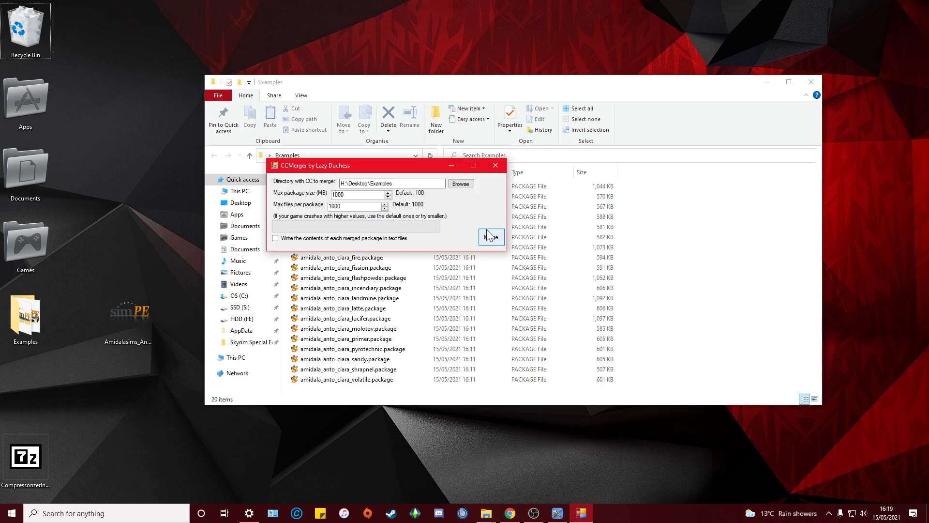
pyautogui.click(490, 236)
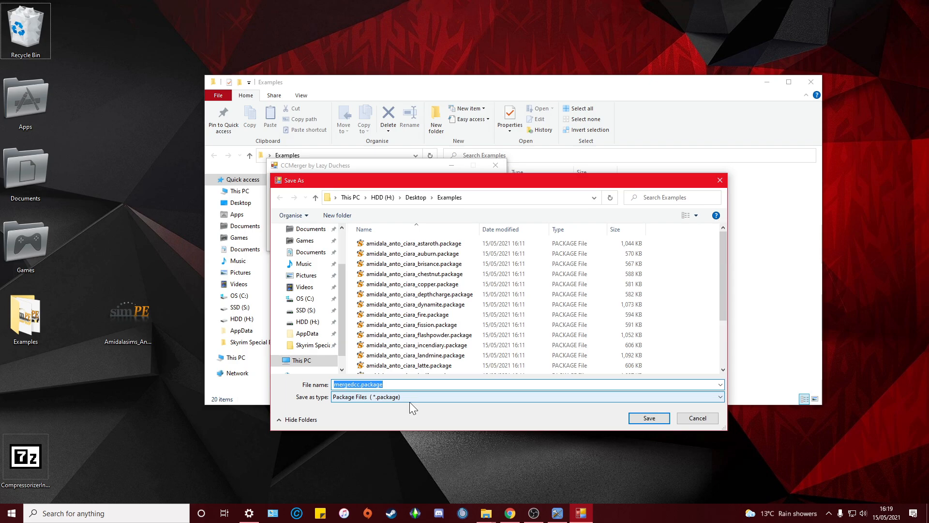
pyautogui.write('A')
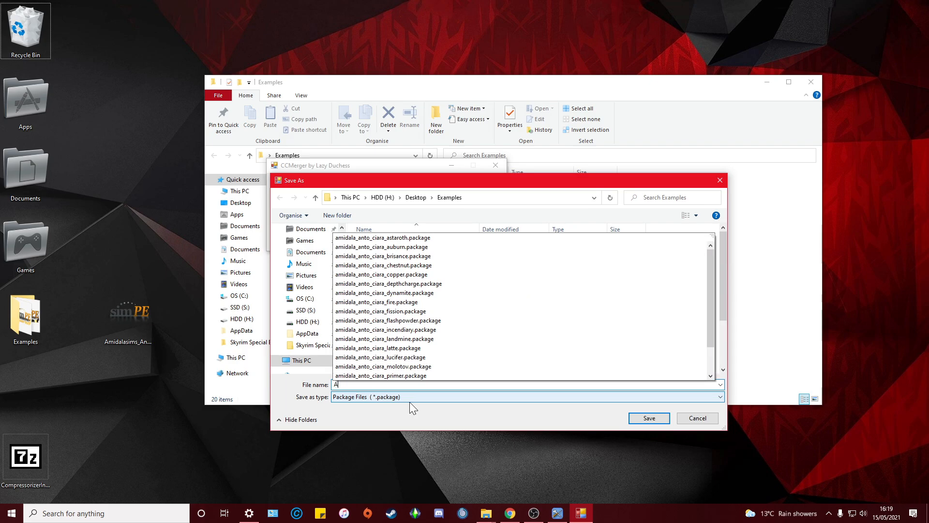
pyautogui.write('midala_Anto_ciara')
pyautogui.click(649, 418)
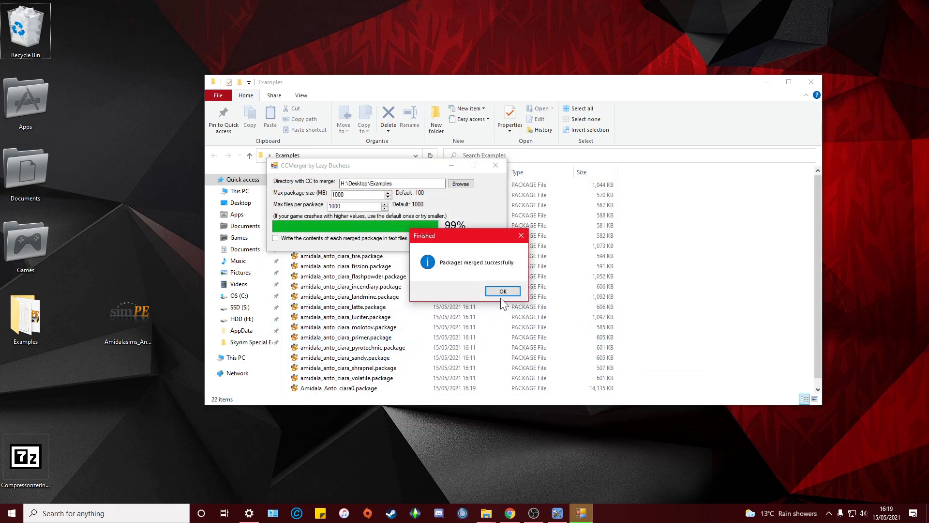
pyautogui.click(501, 294)
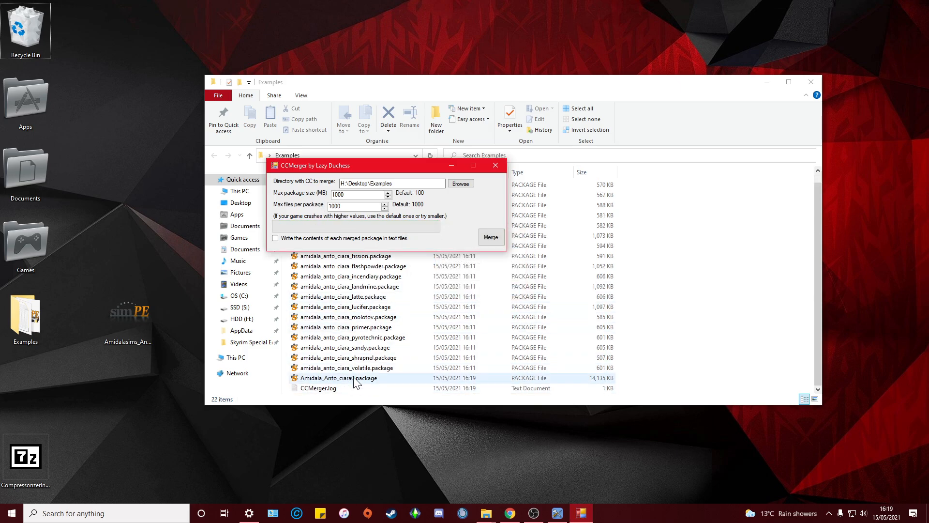
# Step: Check the merged package in the Examples folder and read the settings, results and errors in CCMerger.log
pyautogui.click(355, 380)
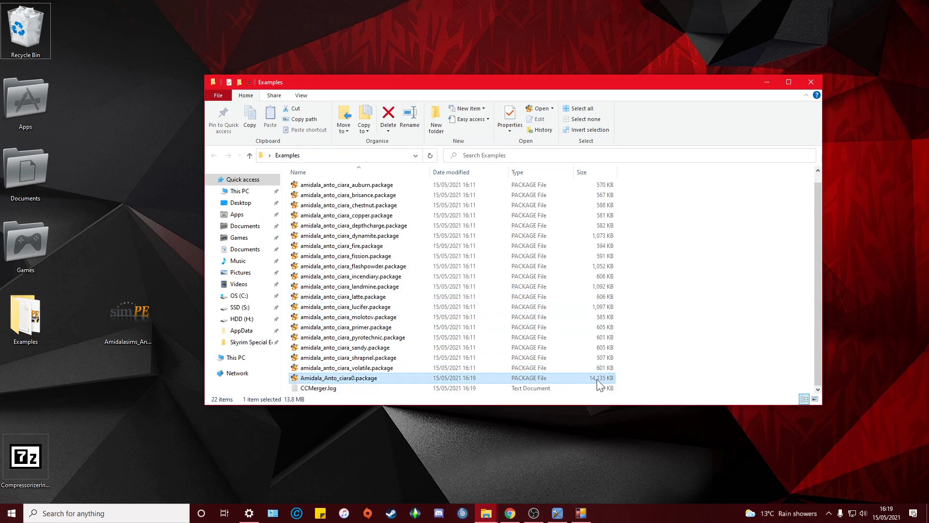
pyautogui.doubleClick(338, 387)
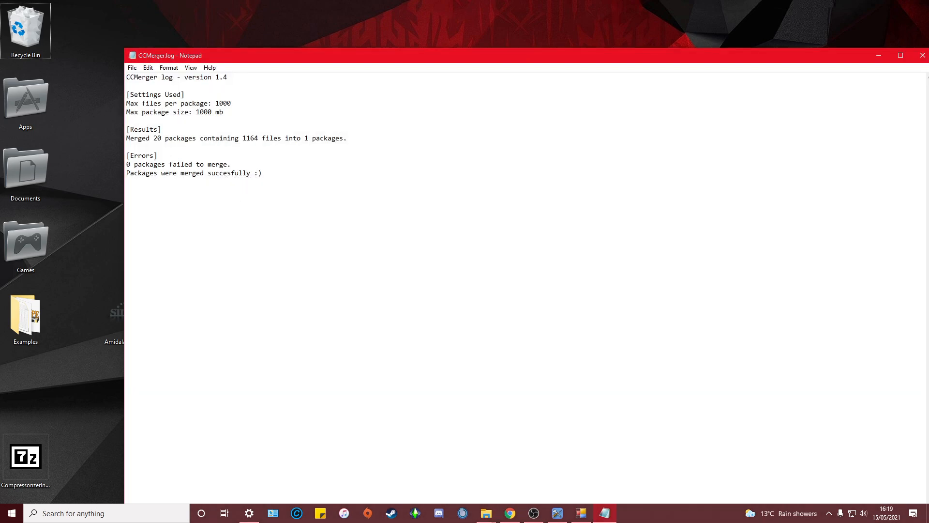
pyautogui.click(863, 56)
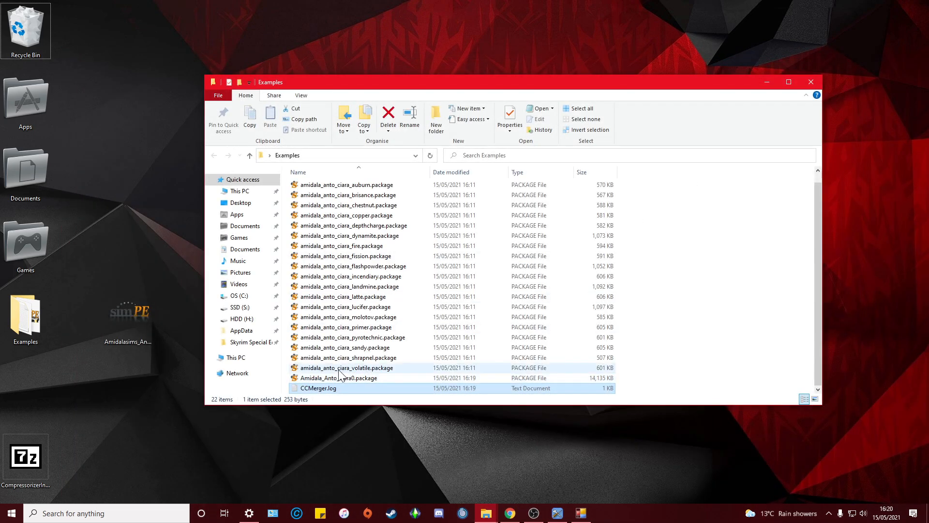
# Step: Close CCMerger to release the files and delete the original individual recolour packages, from astaroth through volatile, from the Examples folder
pyautogui.click(390, 368)
pyautogui.scroll(1, 389, 360)
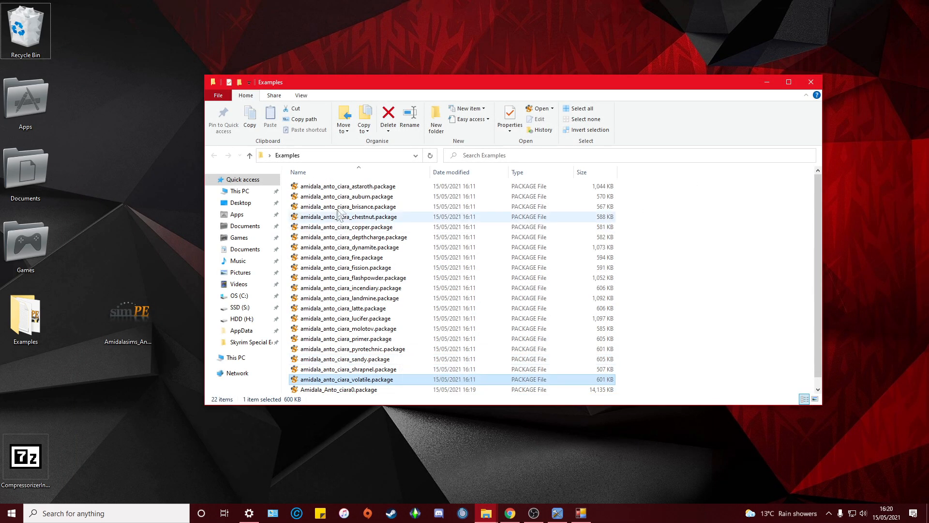
pyautogui.keyDown('shift'); pyautogui.click(339, 186); pyautogui.keyUp('shift')
pyautogui.press('Delete')
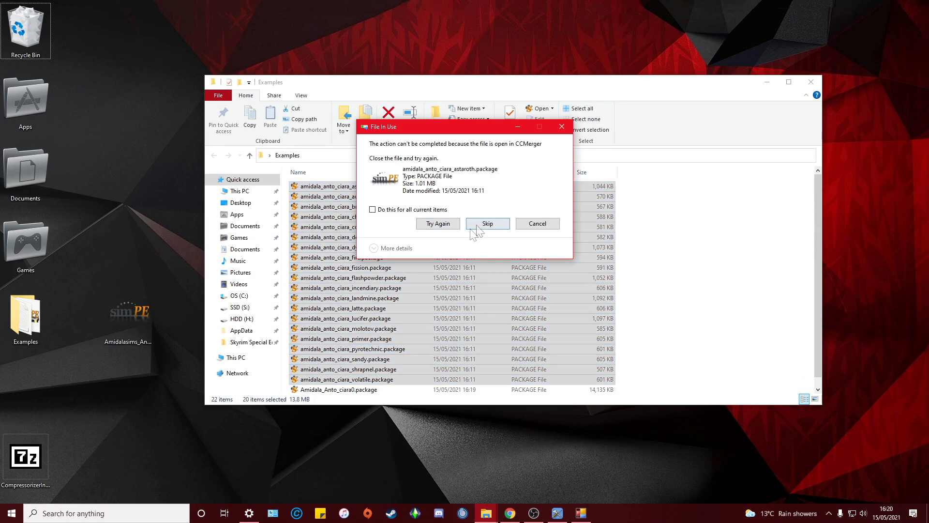
pyautogui.click(562, 127)
pyautogui.click(580, 513)
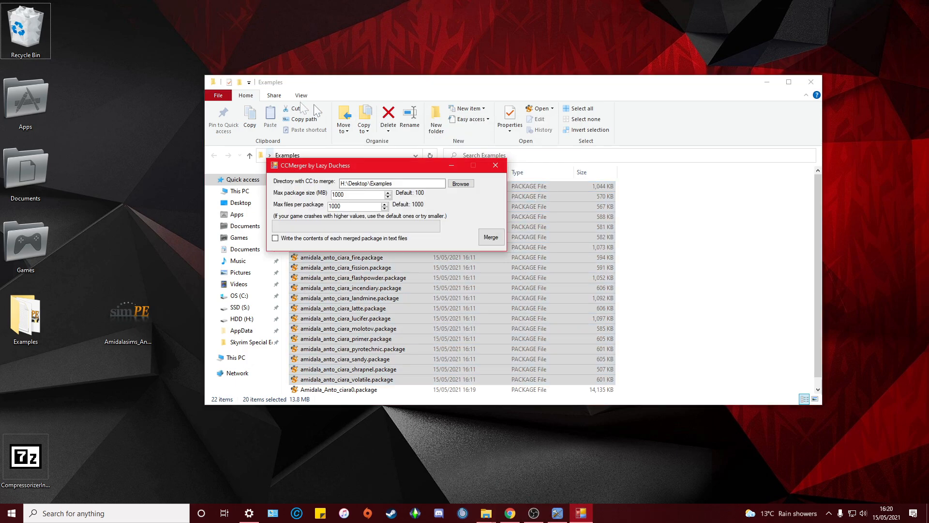
pyautogui.click(496, 165)
pyautogui.press('Delete')
pyautogui.click(327, 186)
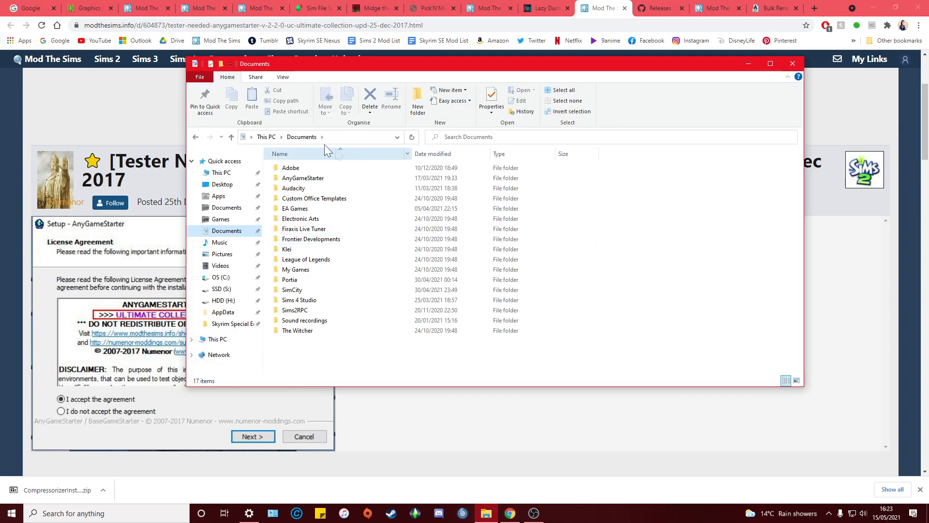
# Step: Look inside the regular Sims 2 Ultimate Collection folder under Documents > EA Games and return to Documents
pyautogui.doubleClick(309, 212)
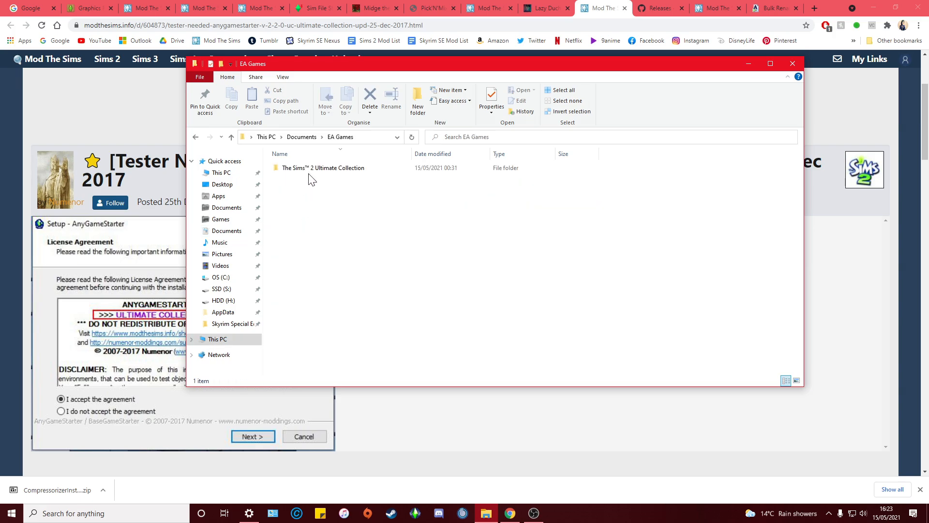
pyautogui.doubleClick(309, 172)
pyautogui.click(315, 198)
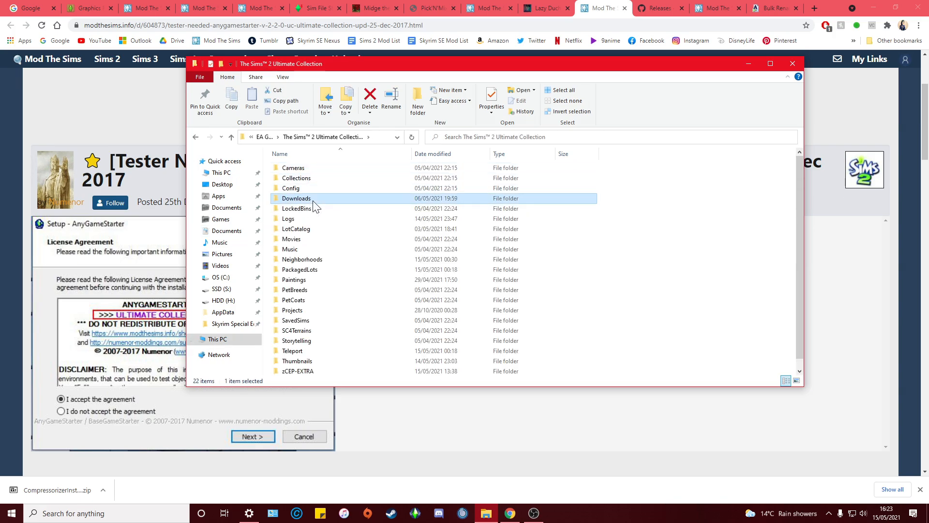
pyautogui.press('BackSpace')
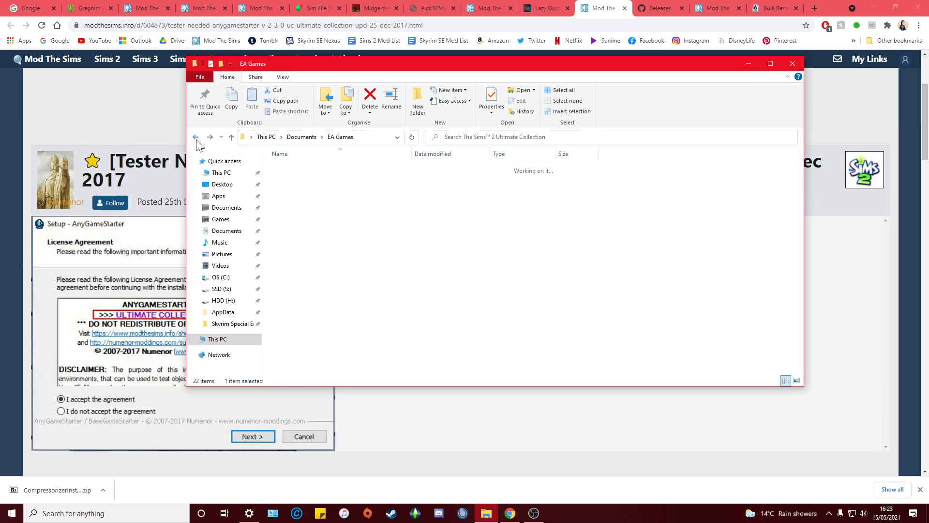
pyautogui.press('BackSpace')
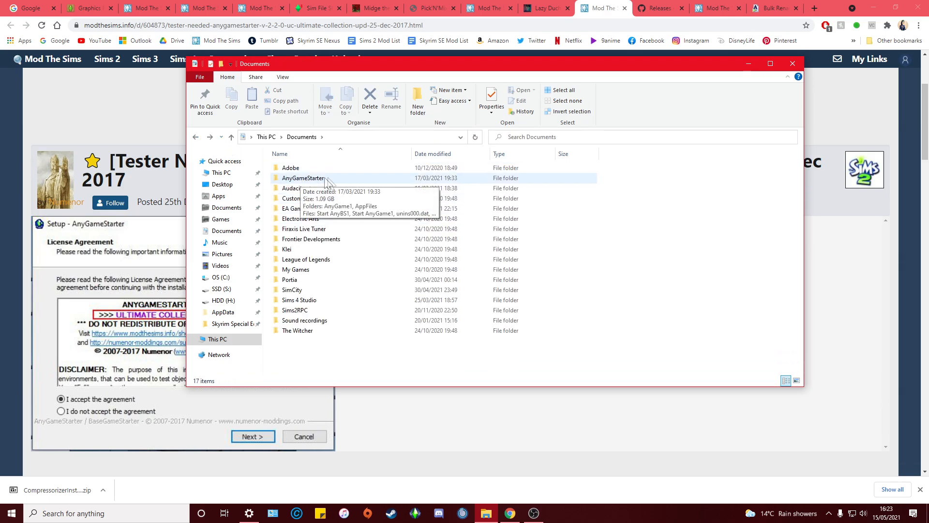
# Step: Browse the AnyGameStarter folder through AnyGame1, EA Games and The Sims 2 Ultimate Collection to the Hair folder in its Downloads
pyautogui.doubleClick(312, 178)
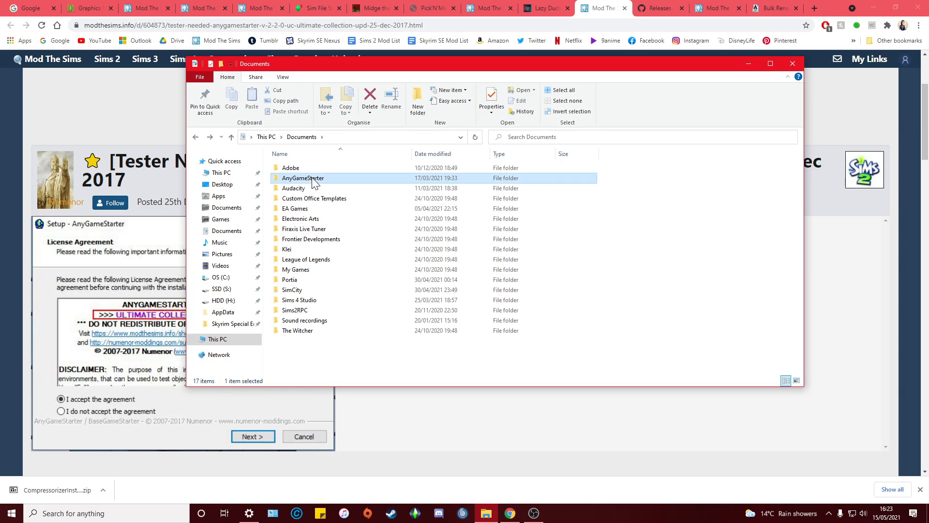
pyautogui.click(293, 168)
pyautogui.doubleClick(294, 168)
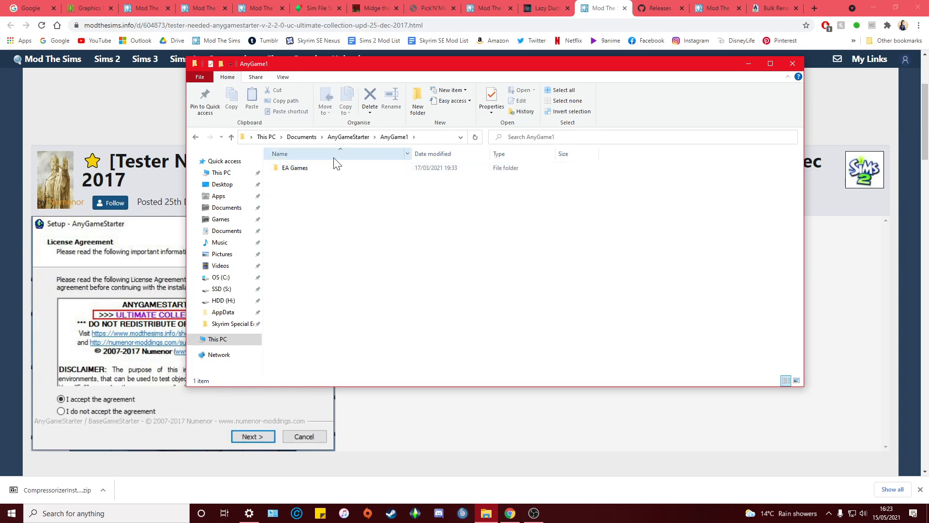
pyautogui.doubleClick(332, 169)
pyautogui.doubleClick(305, 168)
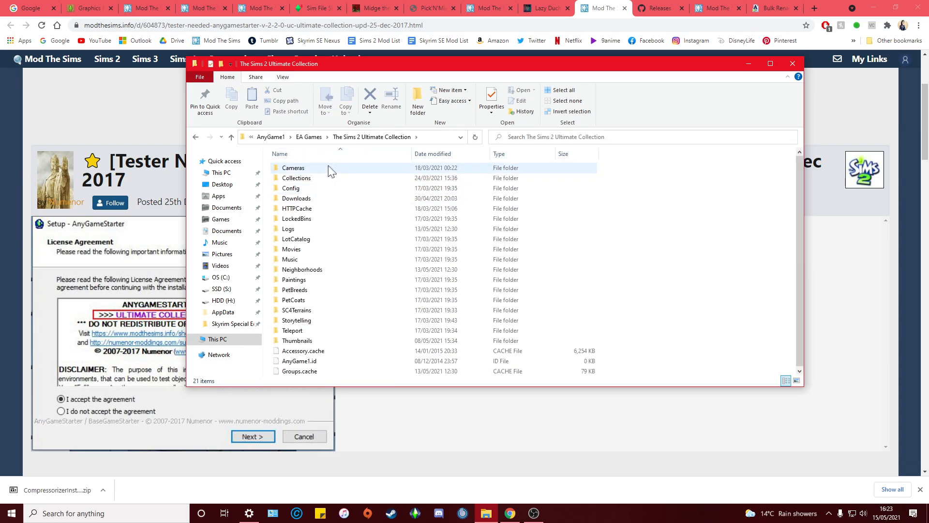
pyautogui.doubleClick(333, 198)
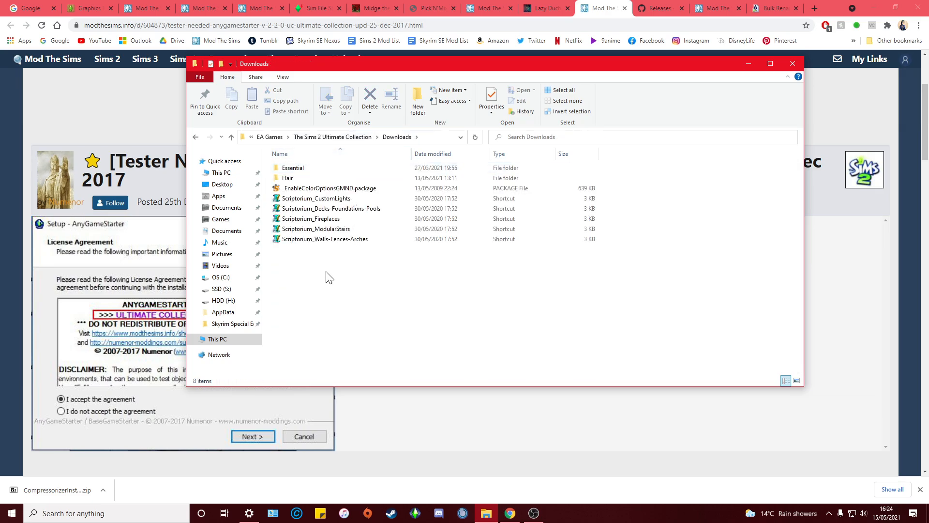
pyautogui.click(297, 178)
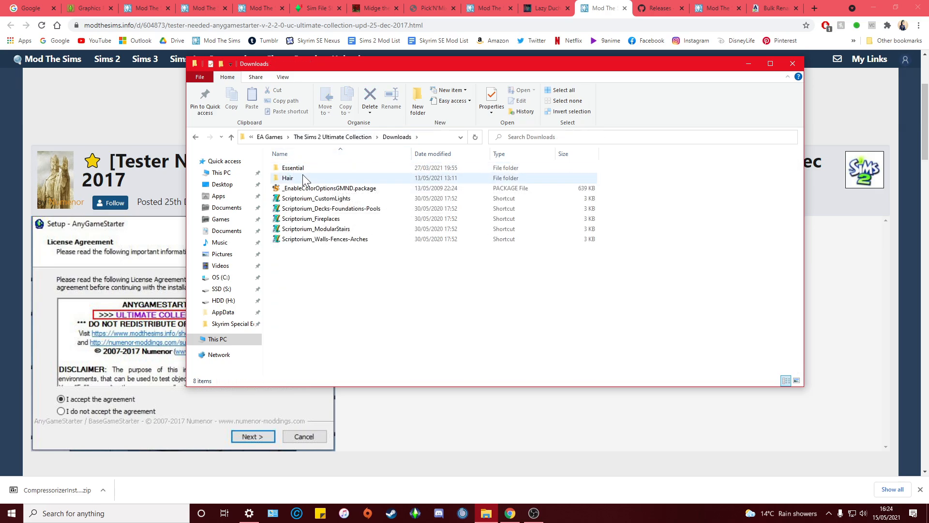
pyautogui.doubleClick(297, 179)
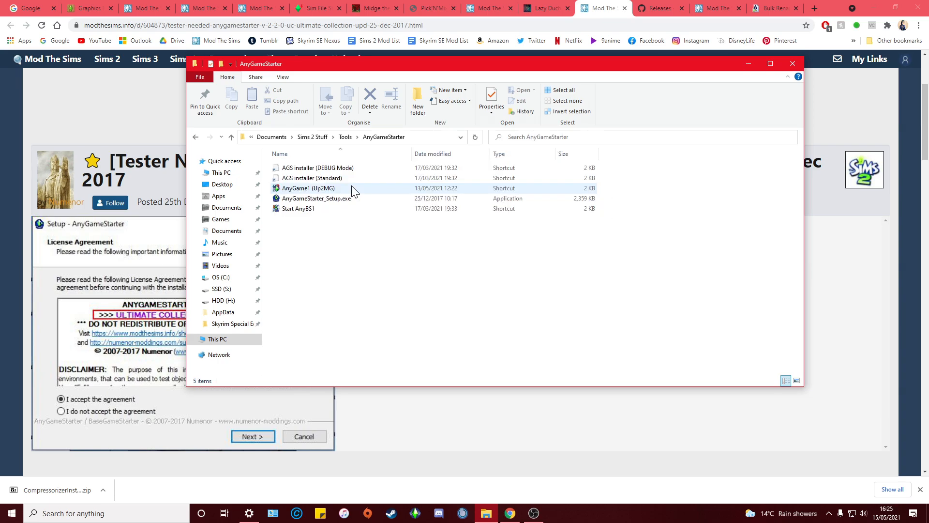
# Step: Examine the AnyGame1 (Up2MG) shortcut in the AnyGameStarter tools folder, including its pack and game settings and available actions
pyautogui.rightClick(310, 194)
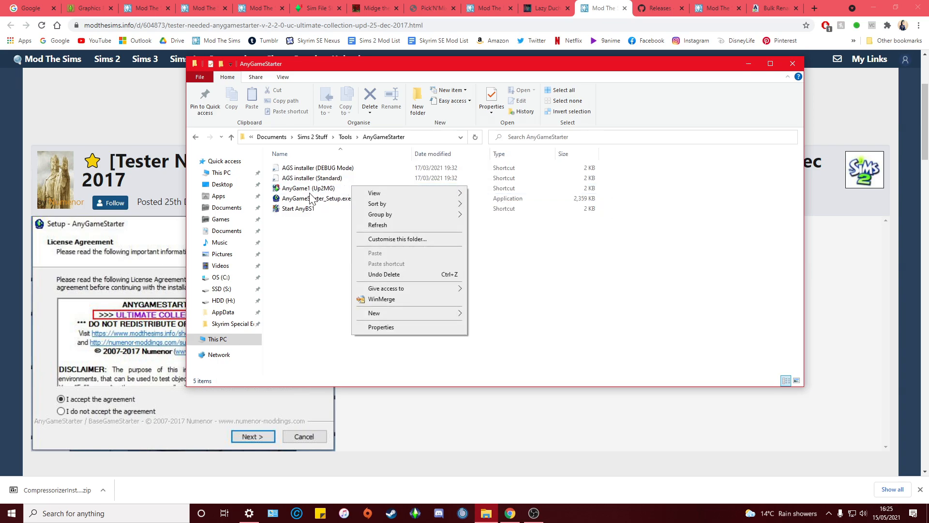
pyautogui.click(309, 194)
pyautogui.rightClick(310, 195)
pyautogui.click(289, 185)
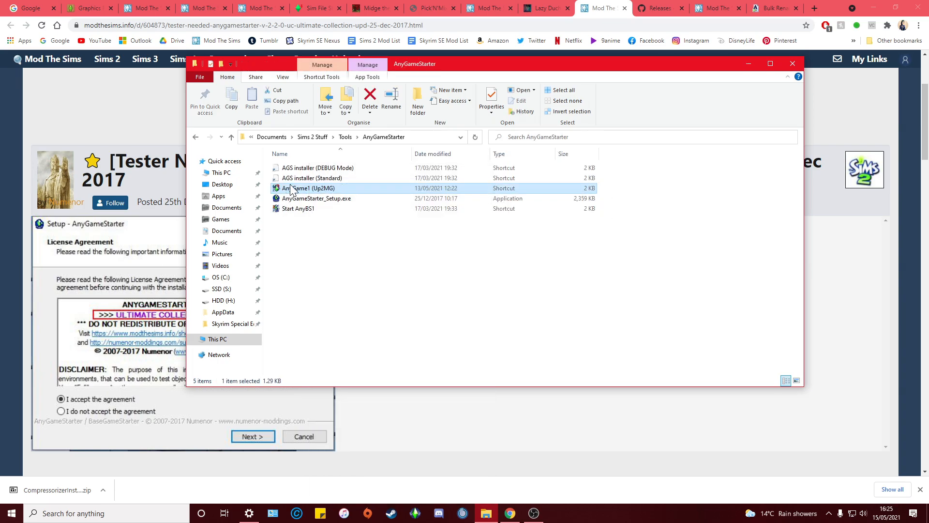
pyautogui.click(371, 191)
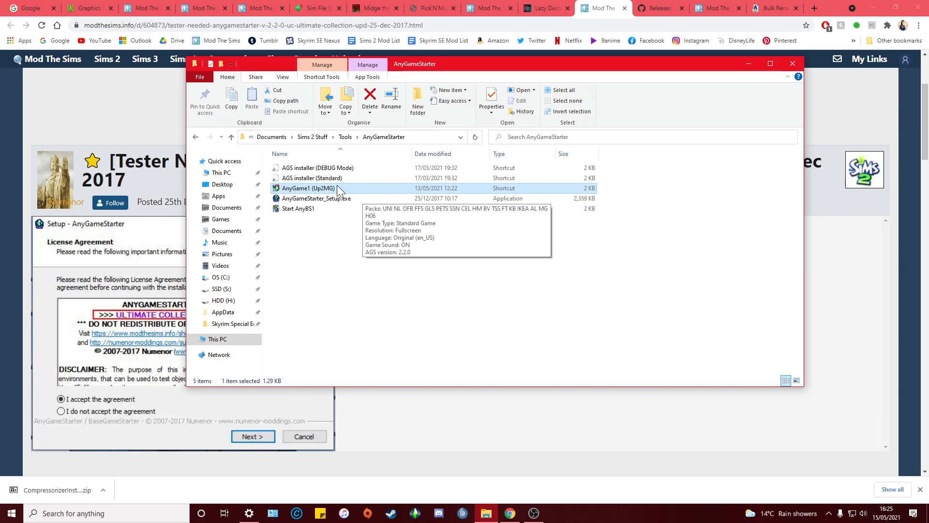
pyautogui.rightClick(333, 192)
pyautogui.click(374, 252)
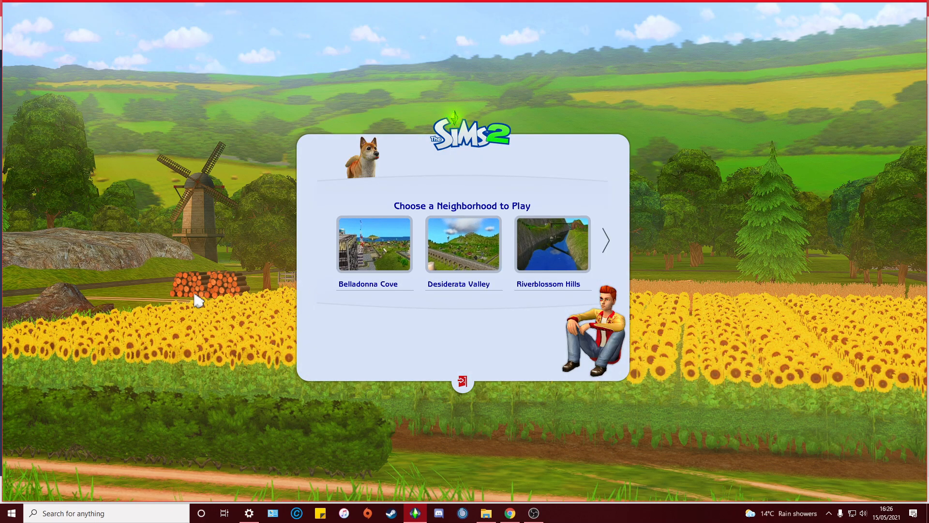
# Step: From The Sims 2, switch to the Borderless Gaming 9.5.6 release page in Chrome, review it and bring up the Borderless Gaming program
pyautogui.press('XF86AudioLowerVolume')
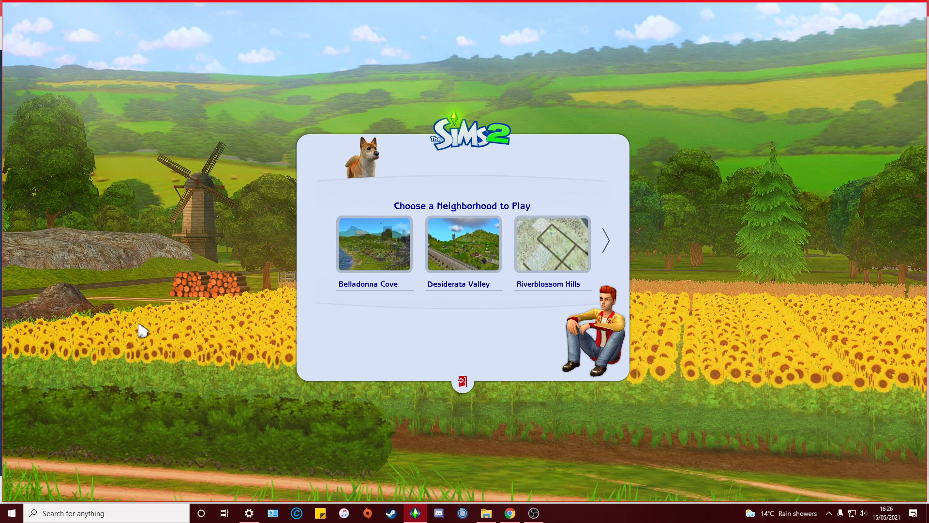
pyautogui.click(488, 514)
pyautogui.click(488, 514)
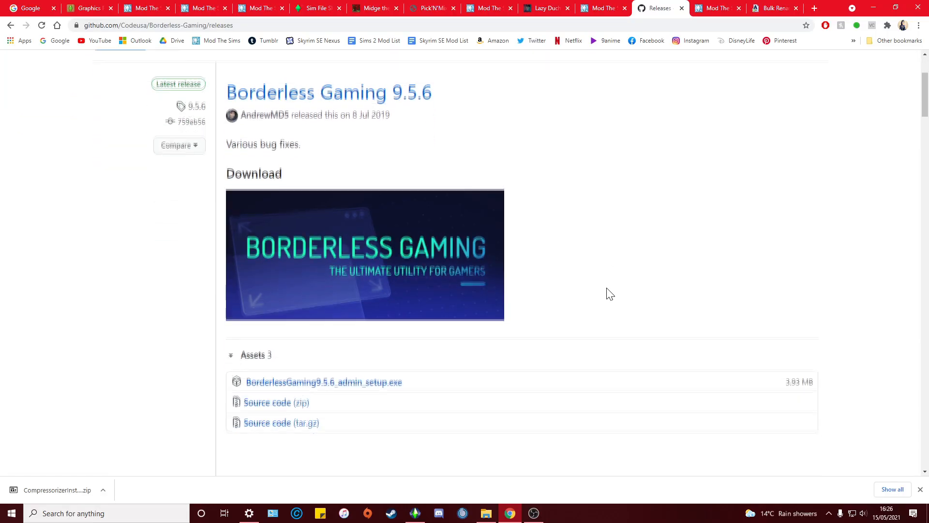
pyautogui.scroll(3, 610, 294)
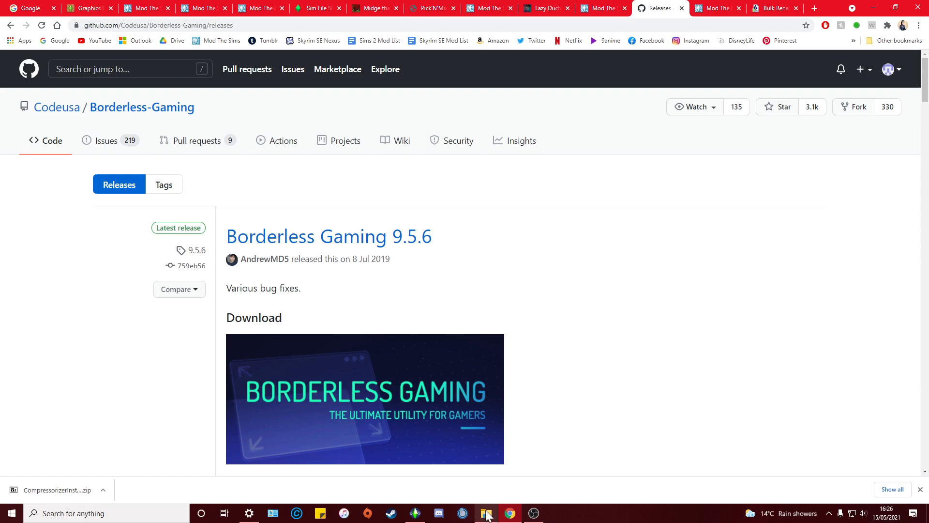
pyautogui.moveTo(490, 516)
pyautogui.click(485, 517)
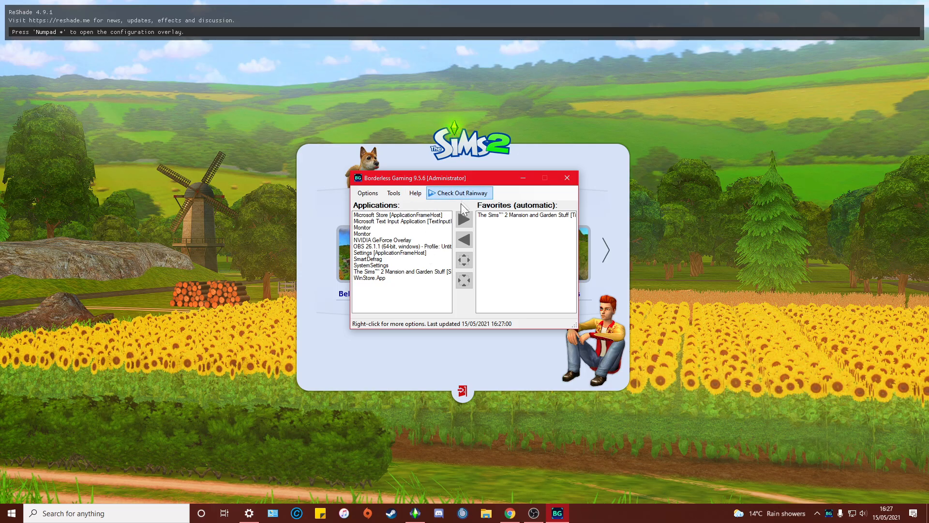
# Step: Select The Sims 2 Mansion and Garden Stuff in Borderless Gaming and apply the borderless mode to its window
pyautogui.moveTo(475, 178); pyautogui.dragTo(468, 208)
pyautogui.click(490, 265)
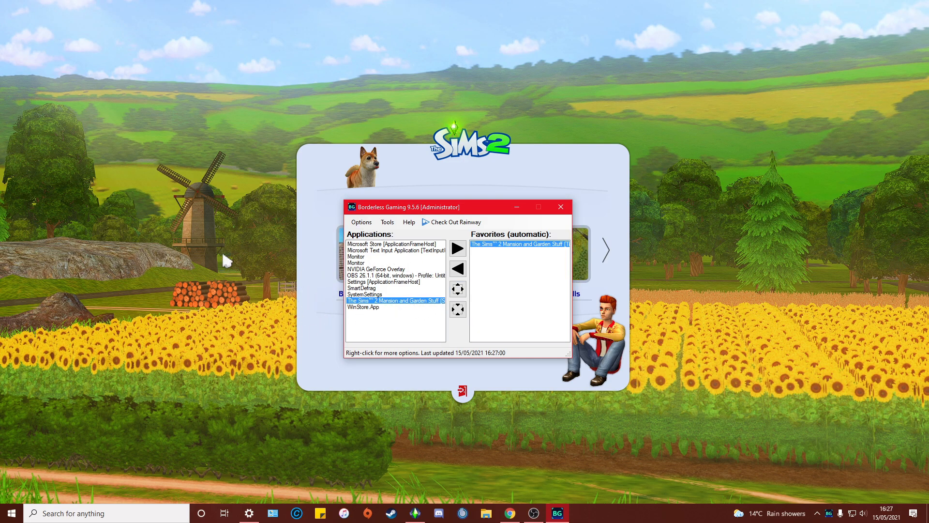
pyautogui.click(458, 290)
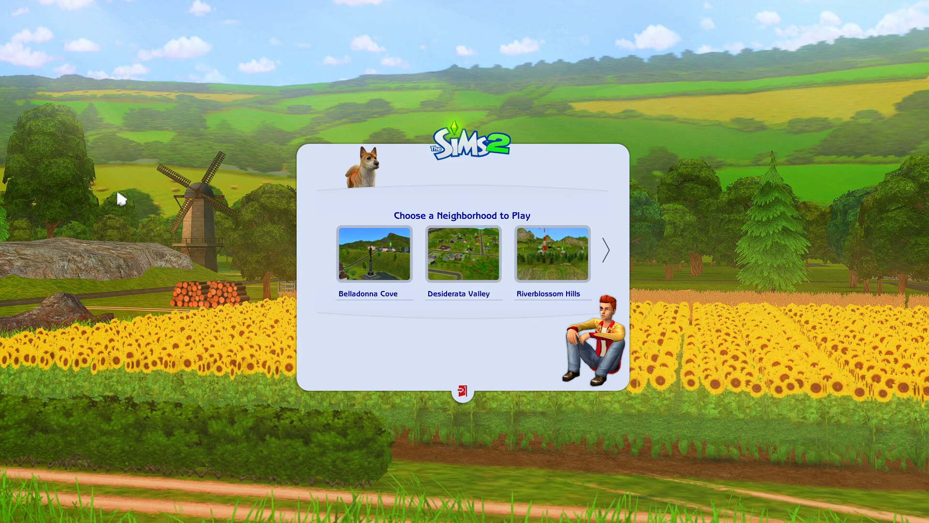
# Step: Return to The Sims 2 and browse to the next set of neighborhoods in the neighborhood chooser
pyautogui.click(605, 250)
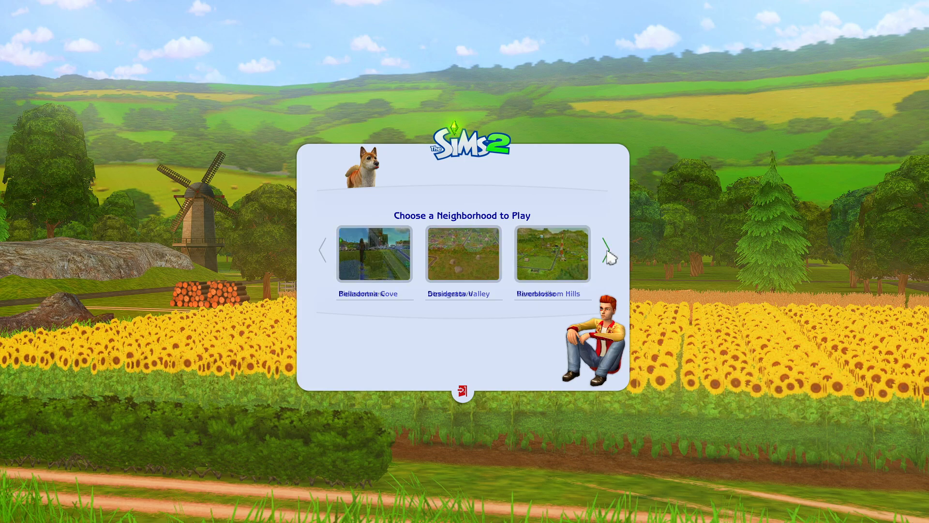
pyautogui.click(409, 264)
pyautogui.click(442, 374)
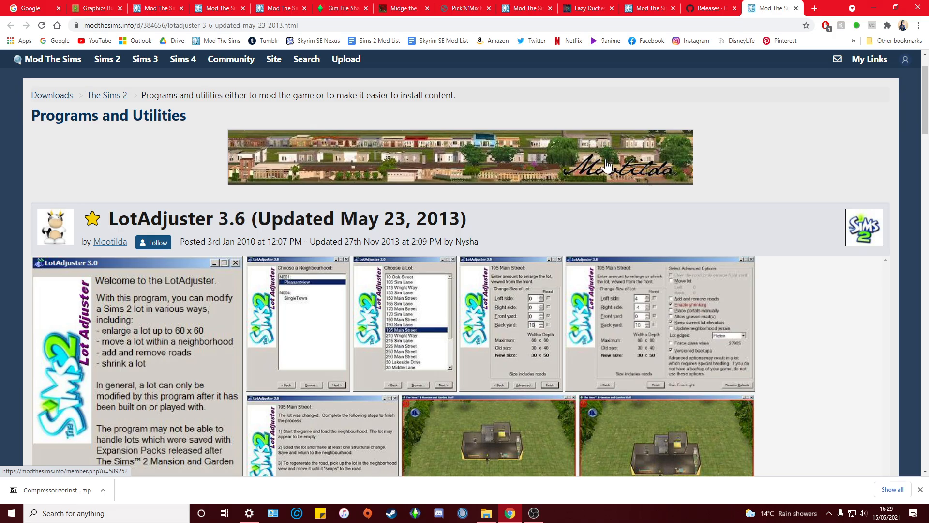
# Step: Review the LotAdjuster 3.6 page in Chrome, switch to LotAdjuster and choose the Veronaville neighbourhood under N003
pyautogui.scroll(-3, 569, 164)
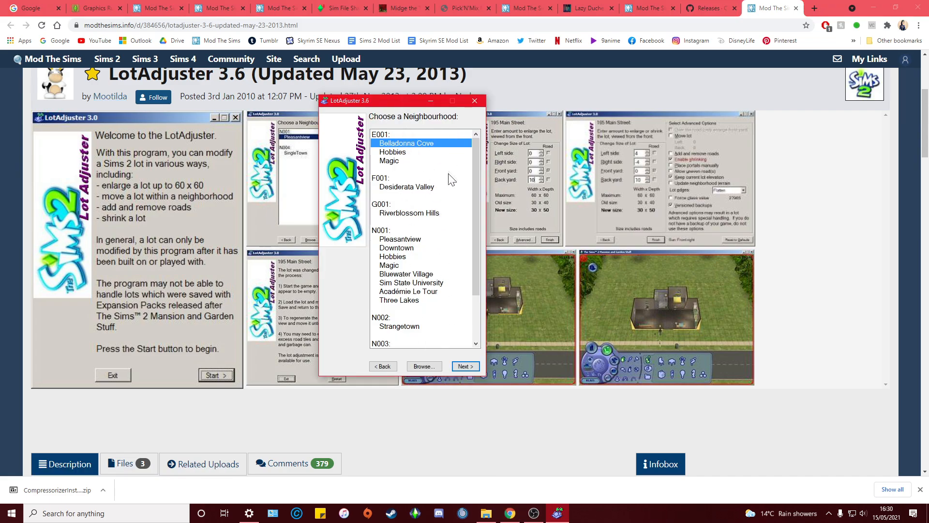
pyautogui.scroll(-3, 436, 253)
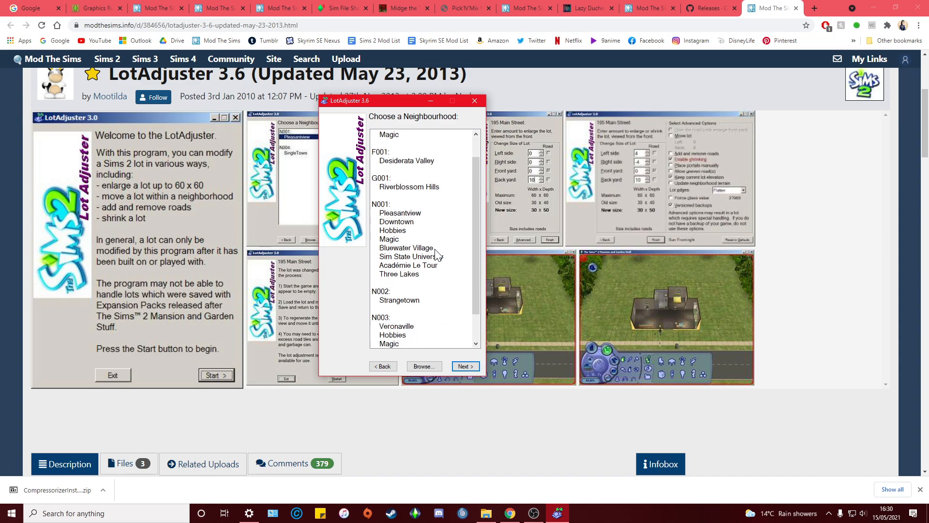
pyautogui.click(425, 292)
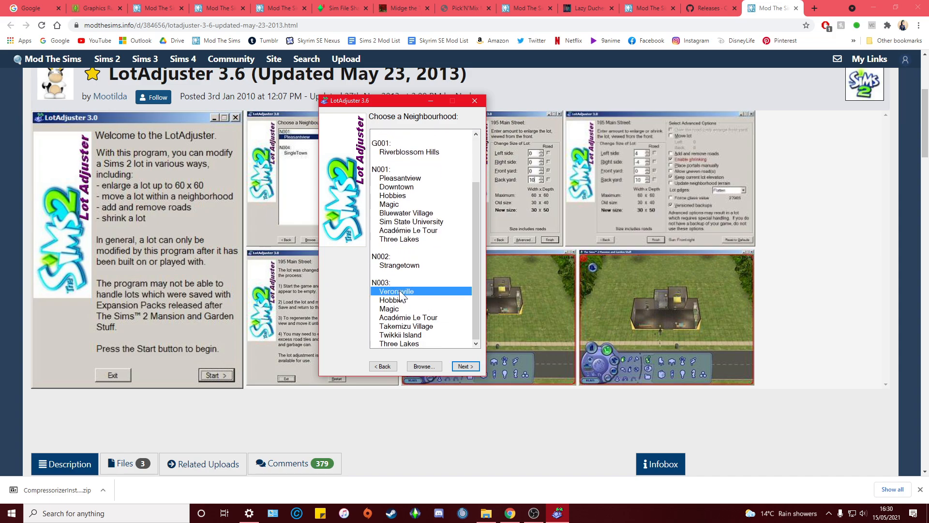
pyautogui.click(463, 367)
# Step: Look through the list of Veronaville lots from end to end
pyautogui.scroll(-5, 431, 219)
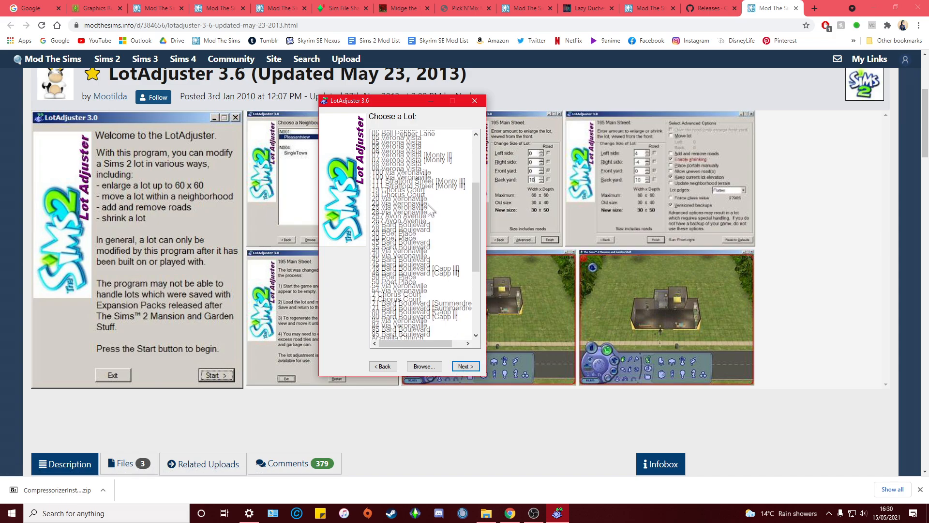
pyautogui.scroll(-5, 430, 219)
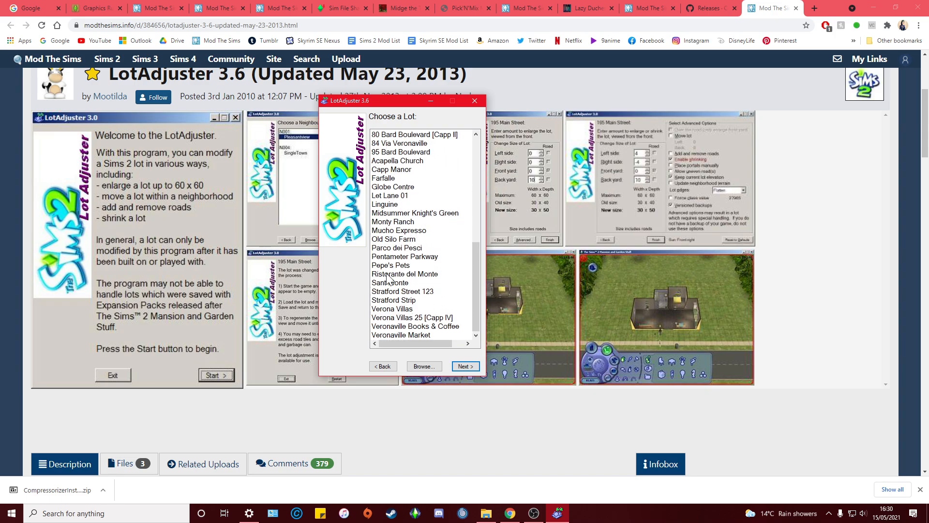
pyautogui.scroll(8, 390, 304)
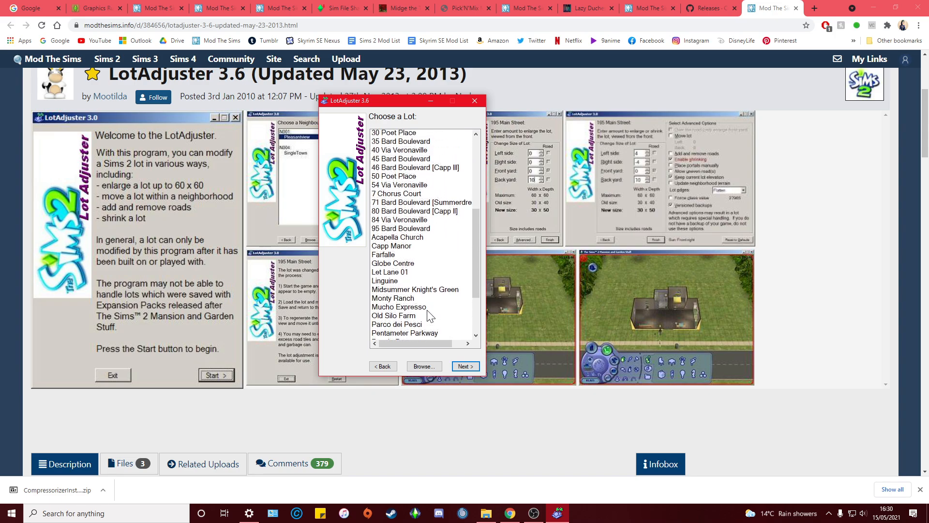
pyautogui.moveTo(474, 185); pyautogui.dragTo(477, 266)
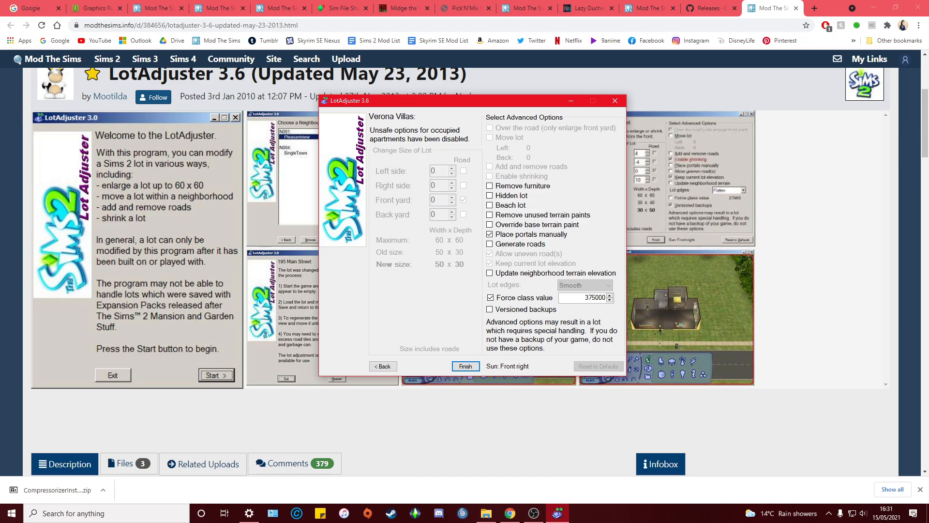
# Step: Choose the 05 Verona Vista lot and continue to its size settings
pyautogui.click(425, 204)
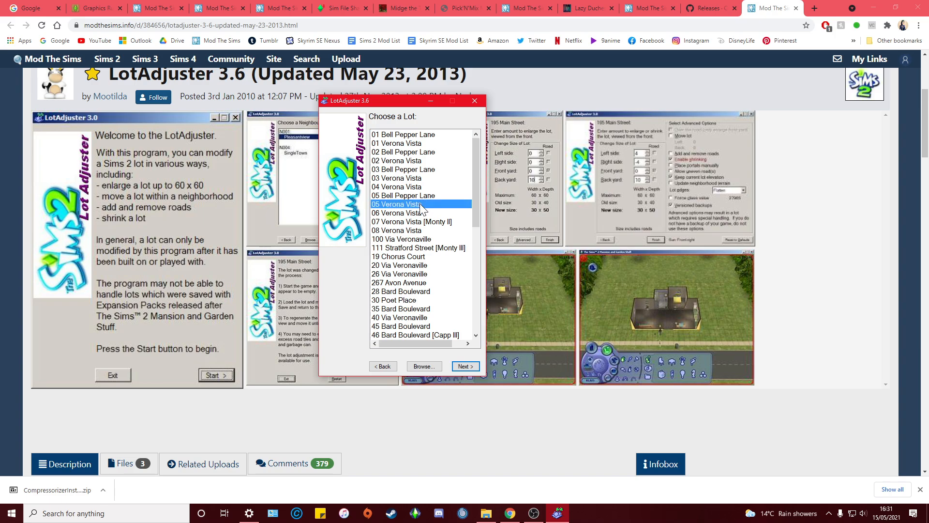
pyautogui.click(448, 249)
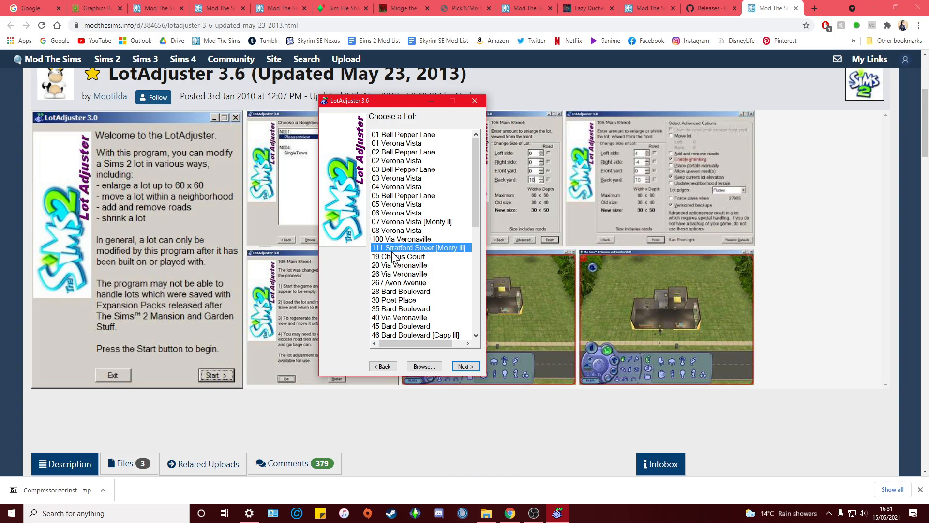
pyautogui.click(416, 219)
pyautogui.click(417, 212)
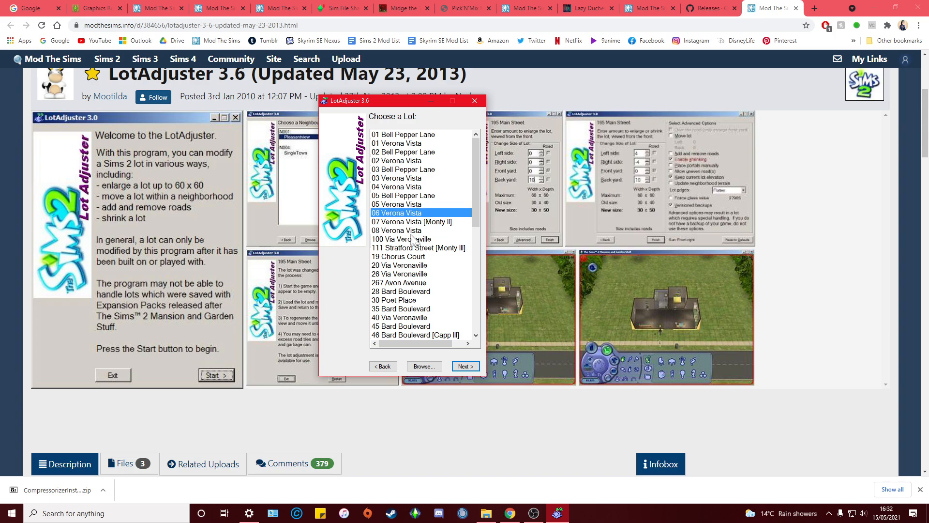
pyautogui.click(407, 205)
pyautogui.click(466, 365)
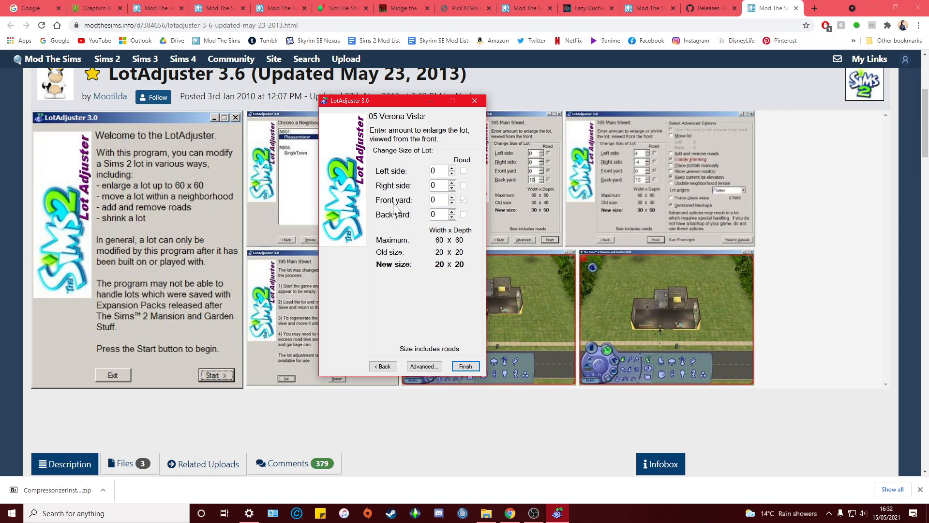
# Step: Set the 05 Verona Vista lot's enlargement to 10 for the back yard and 10 for the right side
pyautogui.press('BackSpace')
pyautogui.write('10')
pyautogui.click(452, 182)
pyautogui.click(452, 182)
pyautogui.click(453, 182)
pyautogui.click(452, 182)
pyautogui.click(453, 182)
pyautogui.click(453, 182)
pyautogui.click(453, 182)
pyautogui.click(453, 182)
pyautogui.click(453, 182)
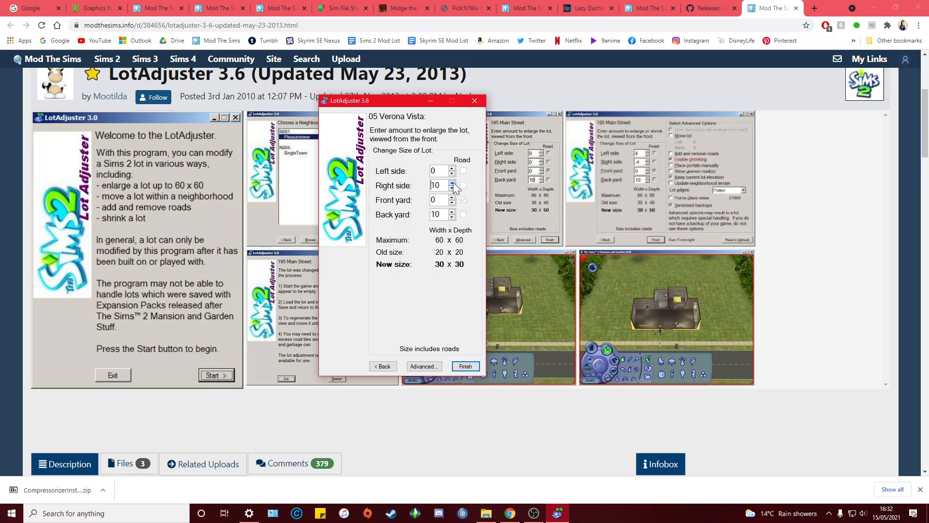